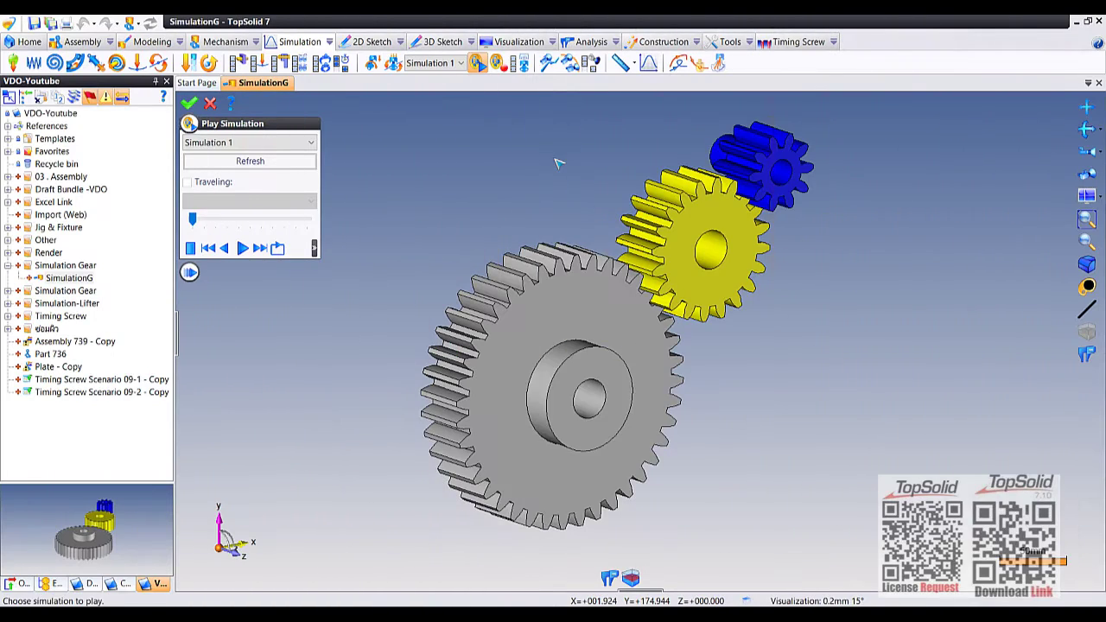
Step: Play Simulation 1, watch the gears mesh from oblique and front views, then end playback
left_click(277, 248)
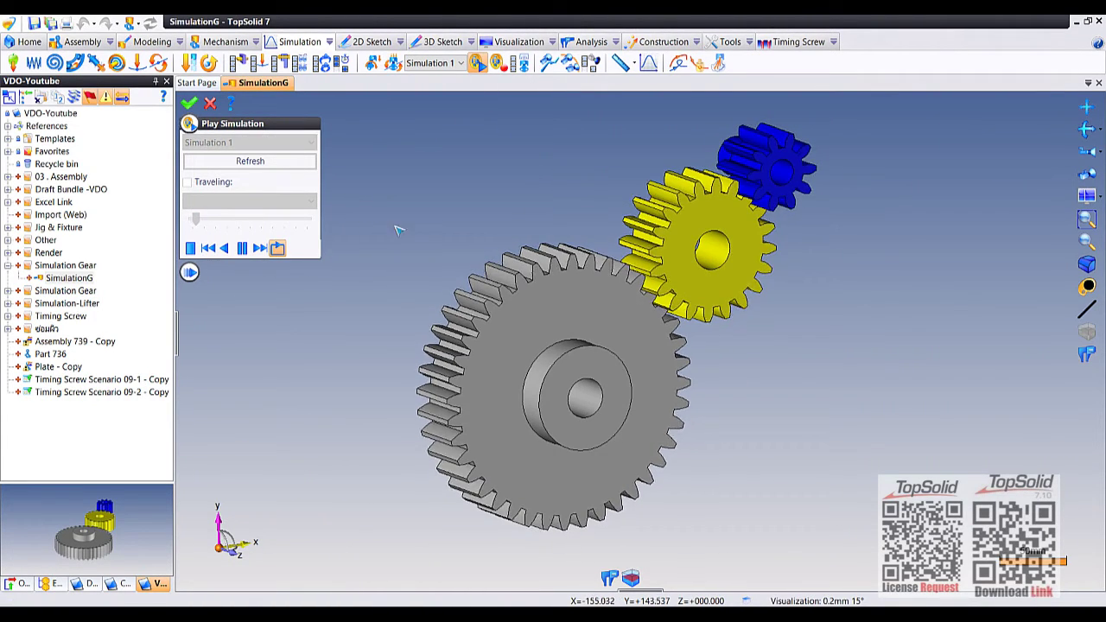
middle_click_drag(457, 218, 464, 216)
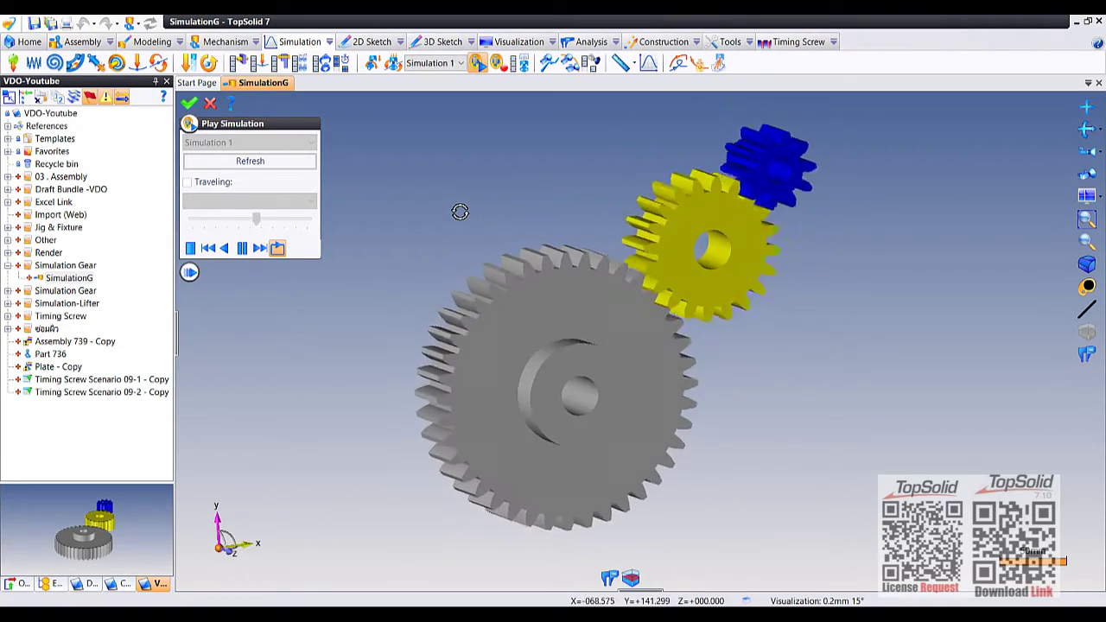
middle_click_drag(465, 216, 493, 216)
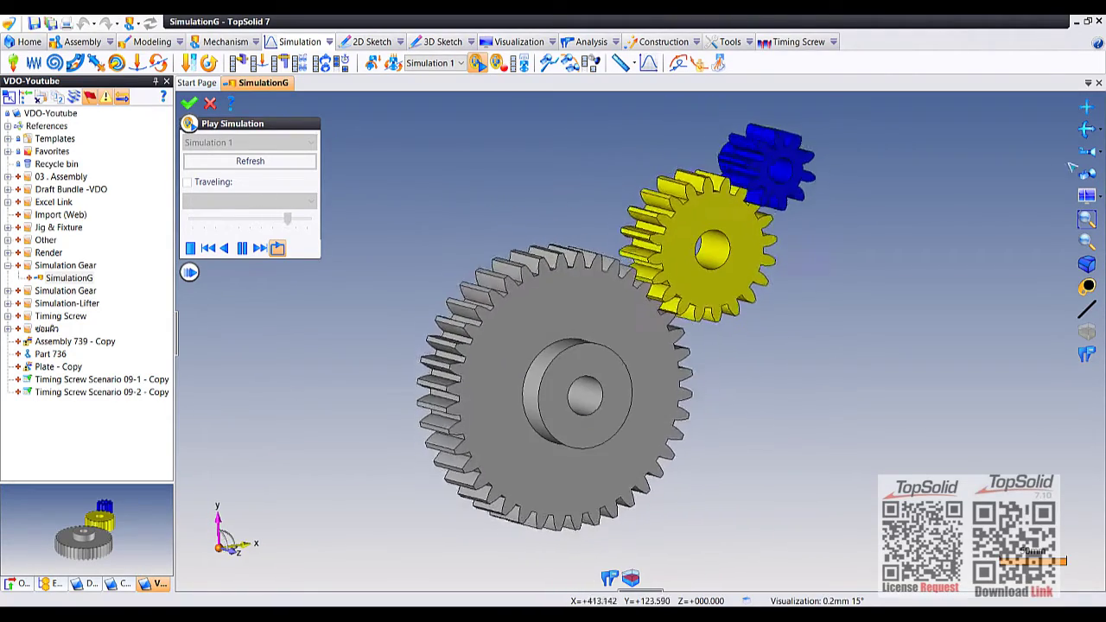
left_click(1097, 170)
scroll(691, 364, "up", 3)
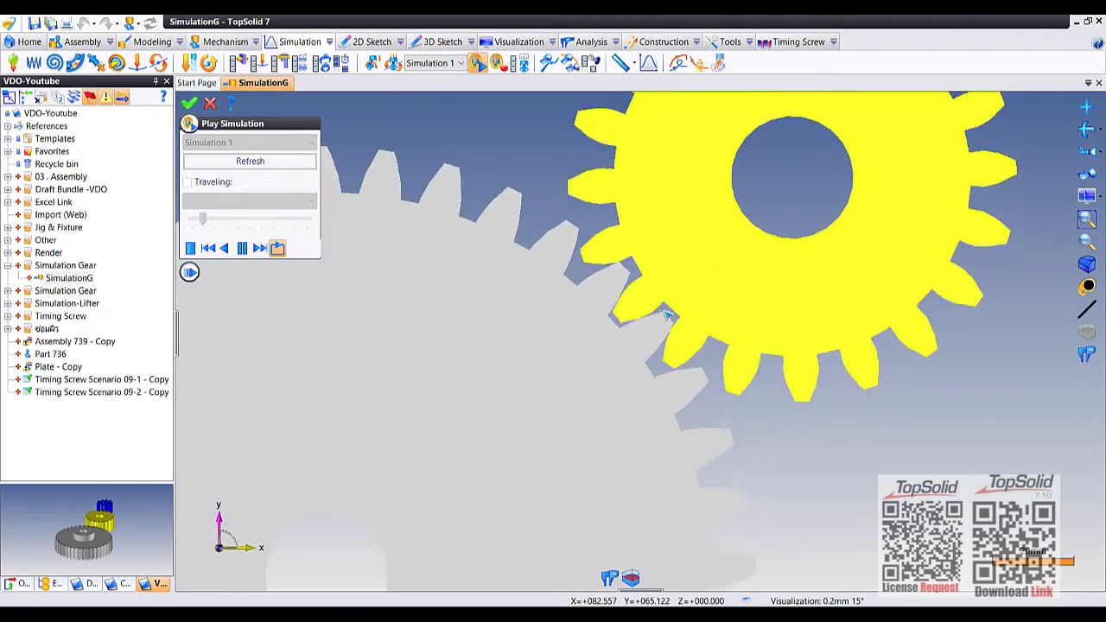
scroll(691, 365, "up", 3)
scroll(690, 365, "down", 5)
mouse_move(691, 365)
middle_mouse_down()
mouse_move(725, 248)
mouse_move(708, 259)
middle_mouse_up()
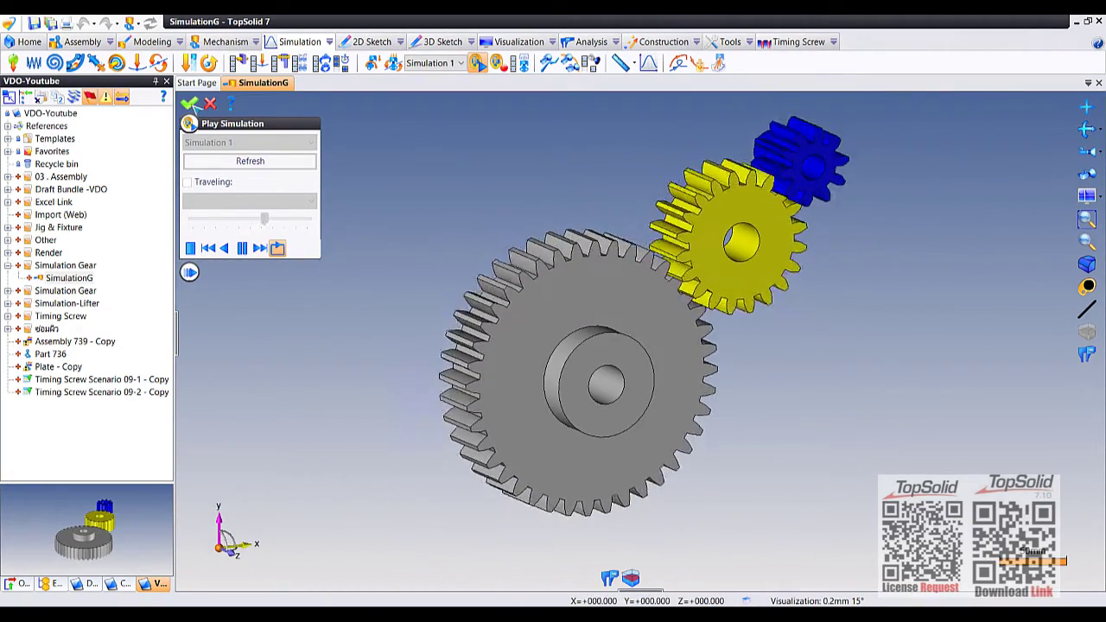
left_click(210, 103)
Step: Close SimulationG and add a new assembly named 'Simulation Gear' to the Simulation Gear folder
right_click(244, 84)
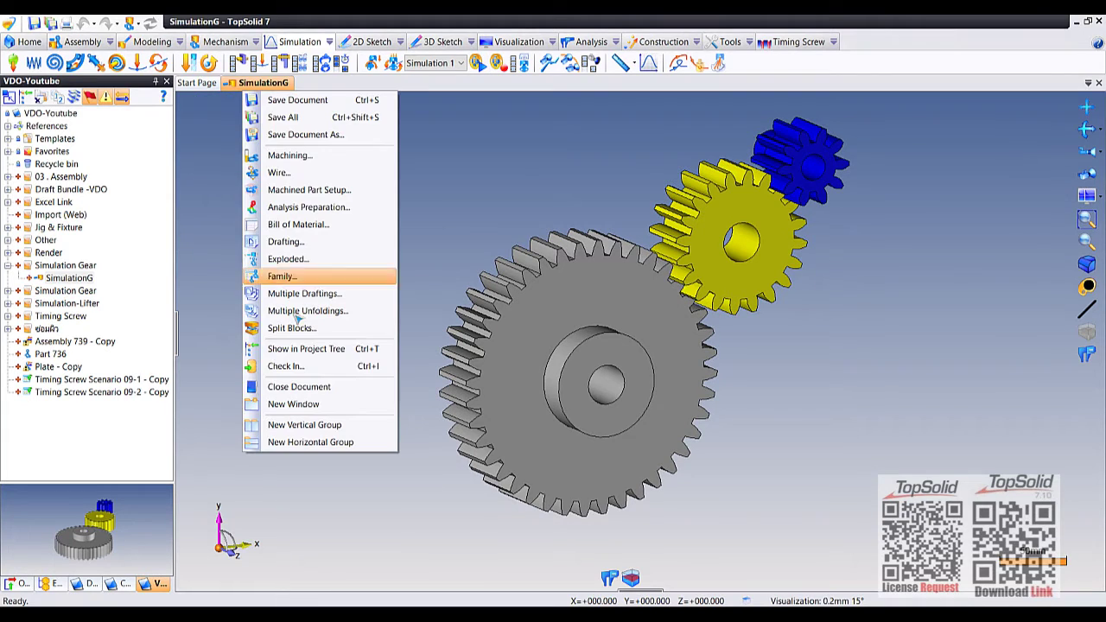
left_click(293, 386)
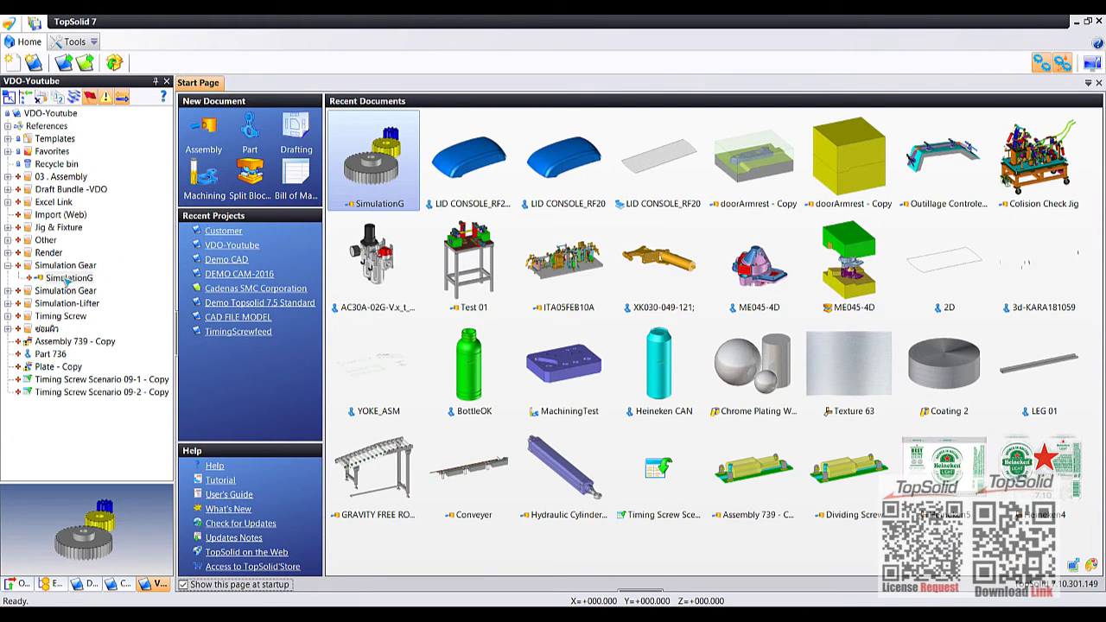
left_click(73, 265)
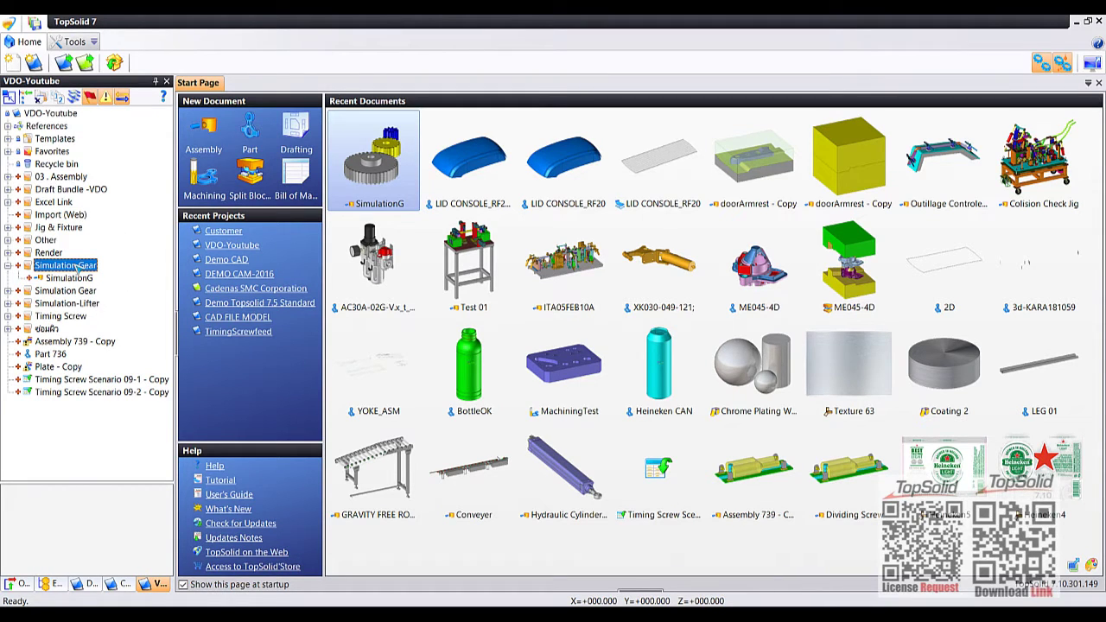
right_click(75, 265)
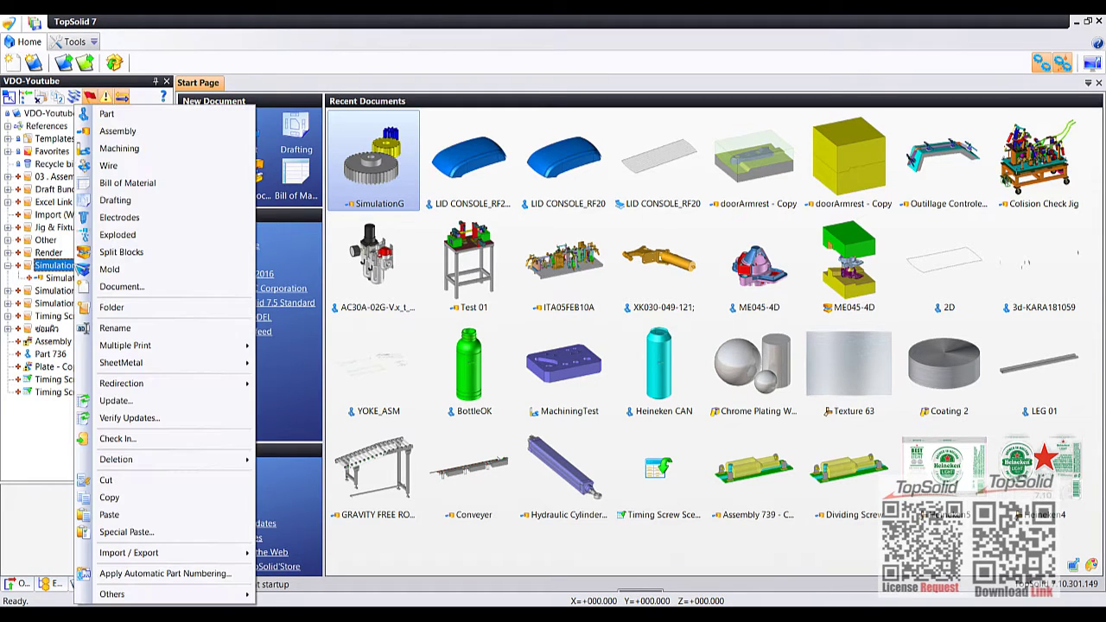
left_click(143, 132)
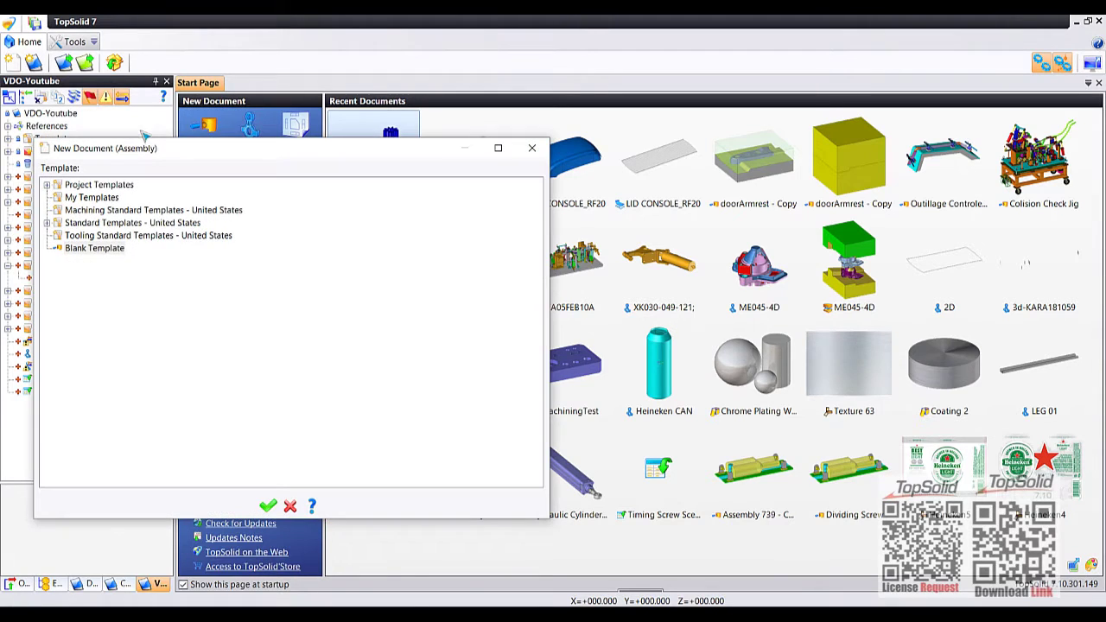
left_click(268, 505)
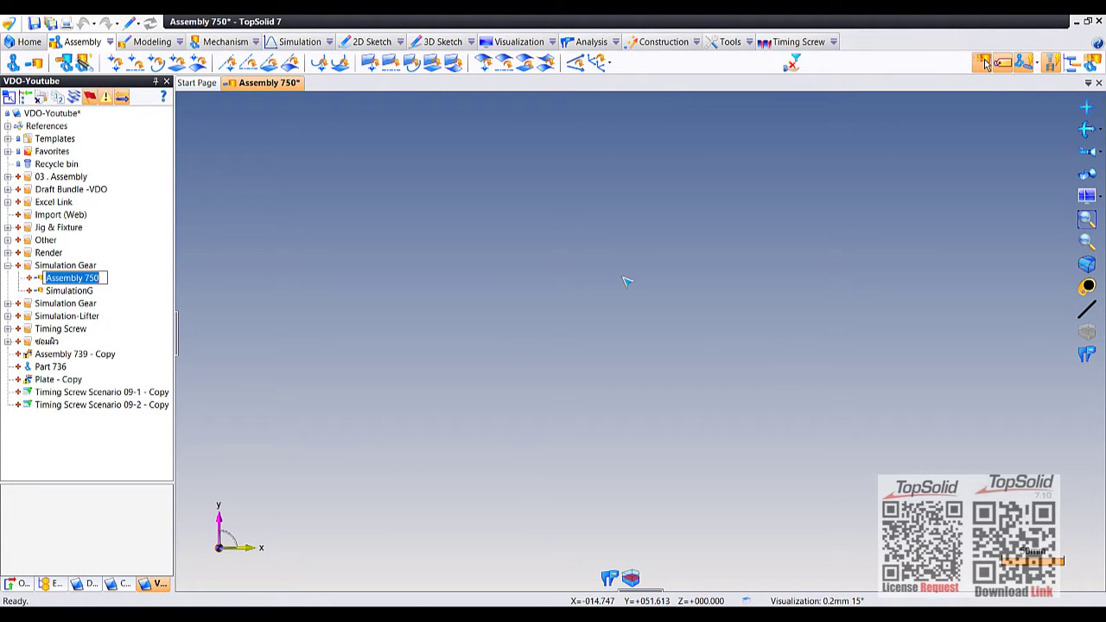
type("Simulation Gear")
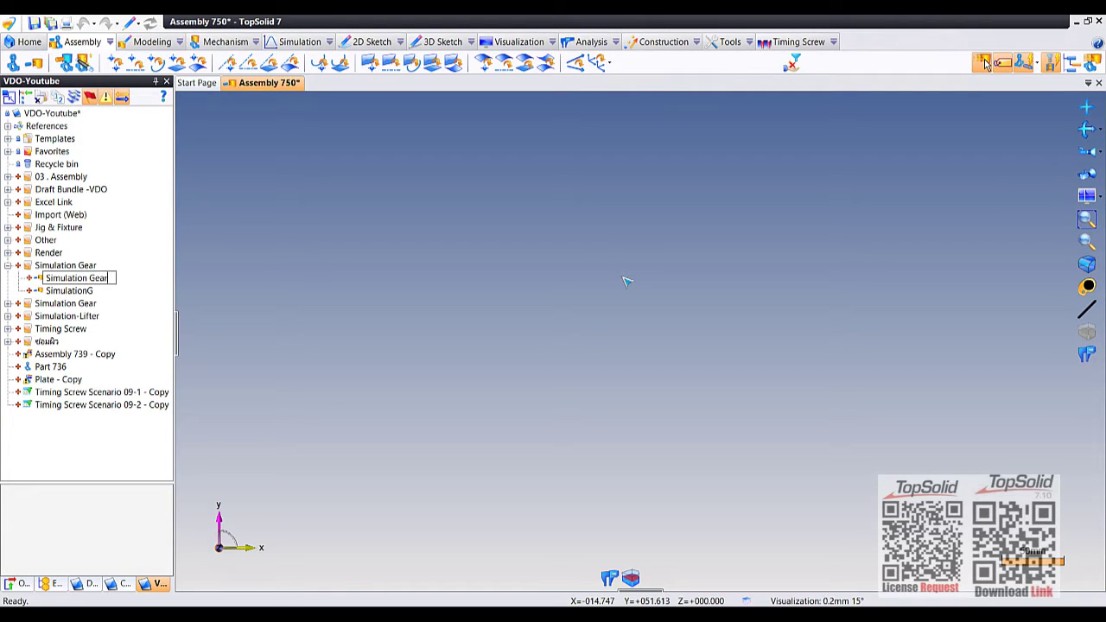
key("Return")
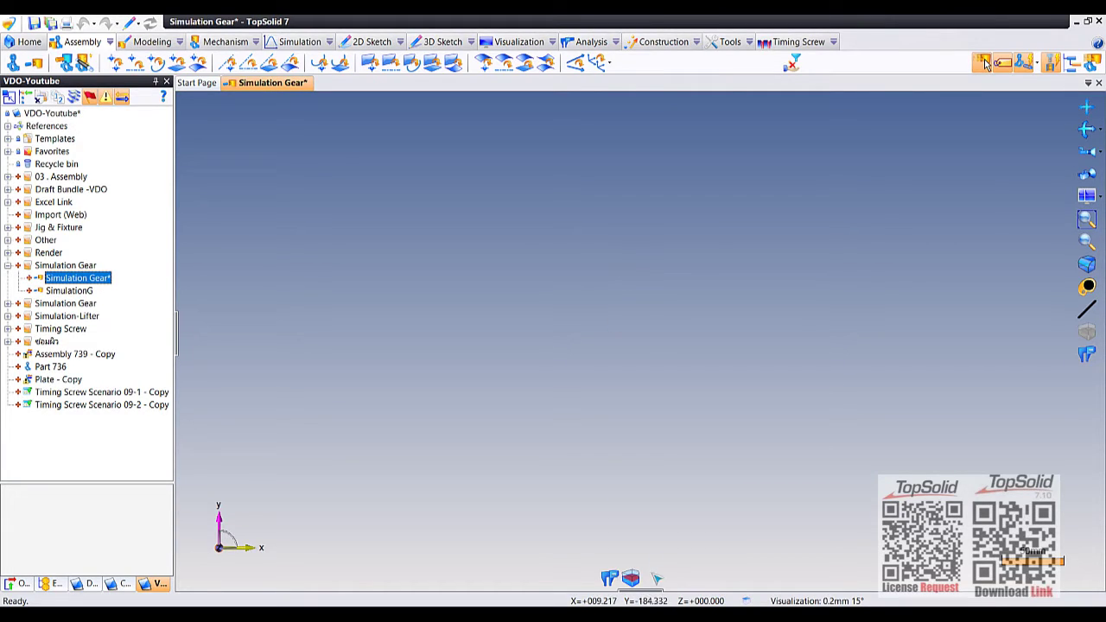
Step: Search the part library for 'gear' and start inserting a Spur Gear Drilled with Boss
left_click(653, 594)
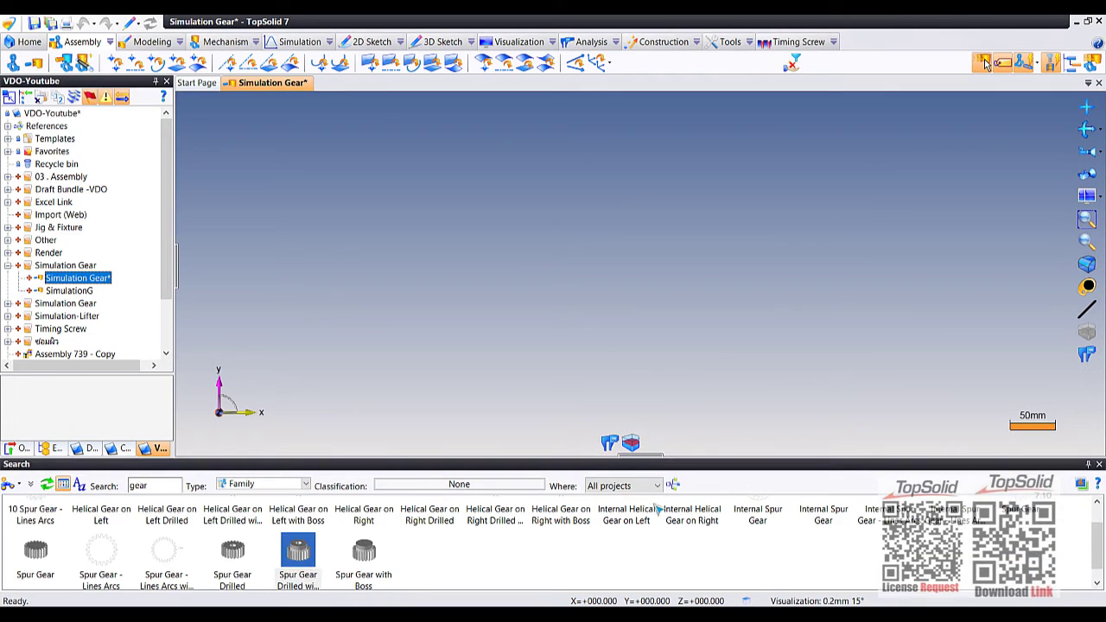
left_click(160, 485)
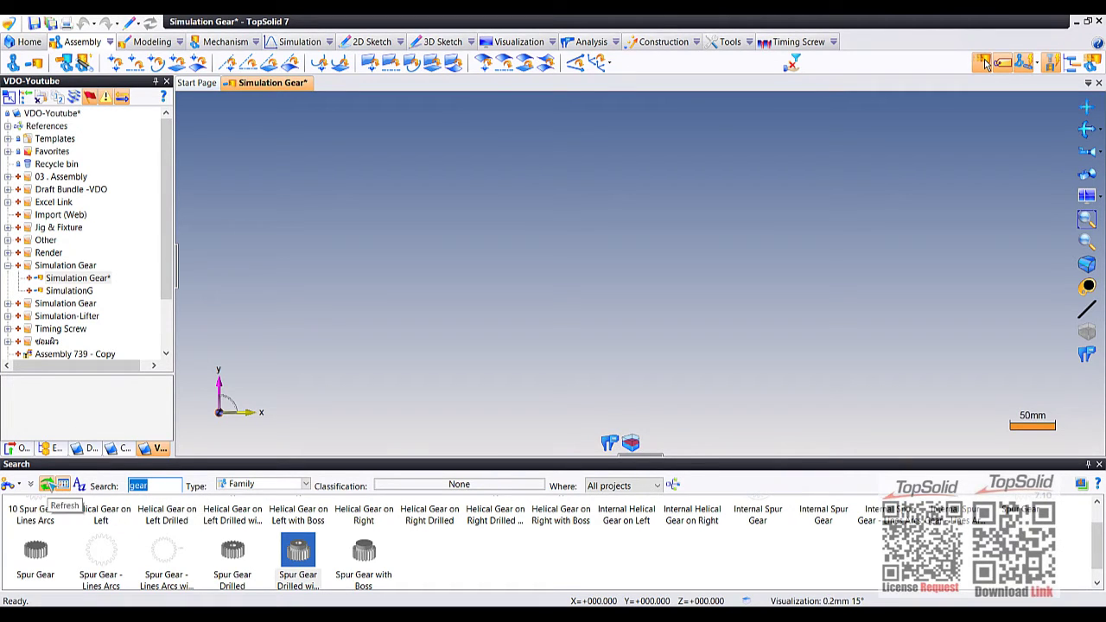
left_click(47, 485)
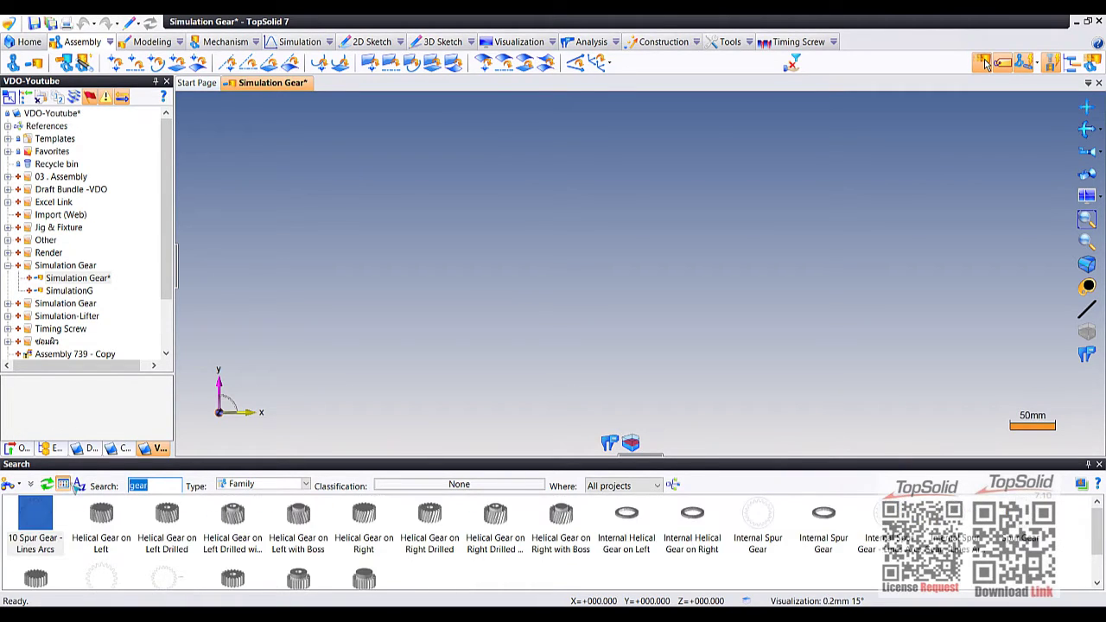
left_click(63, 486)
scroll(129, 553, "down", 3)
scroll(128, 557, "up", 3)
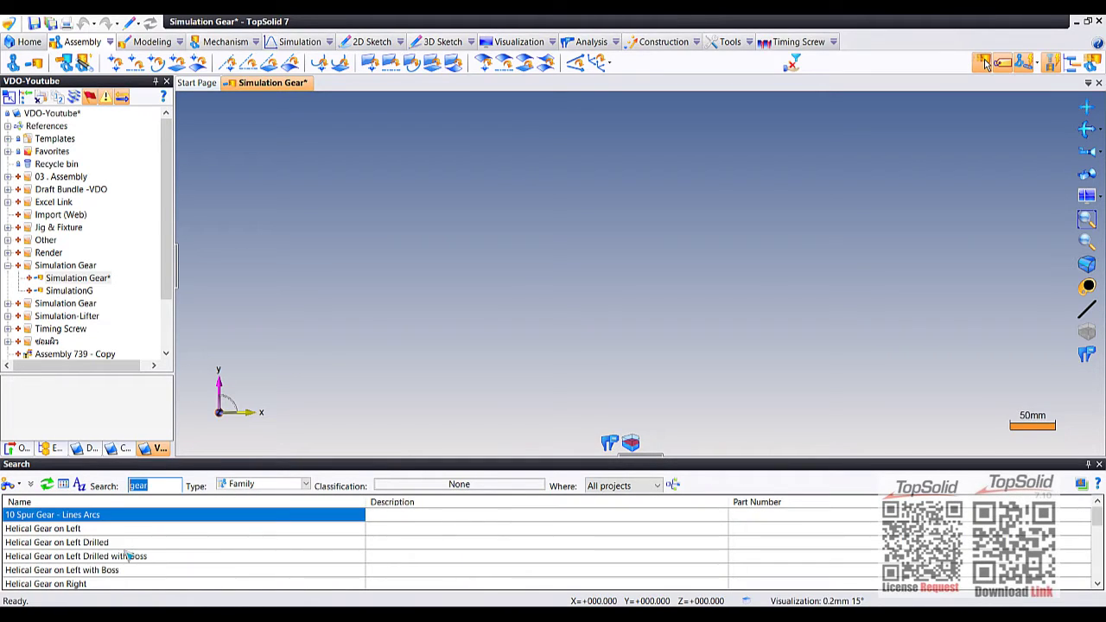
scroll(78, 540, "down", 2)
scroll(87, 540, "down", 2)
scroll(98, 540, "up", 4)
left_click(63, 486)
scroll(177, 535, "down", 1)
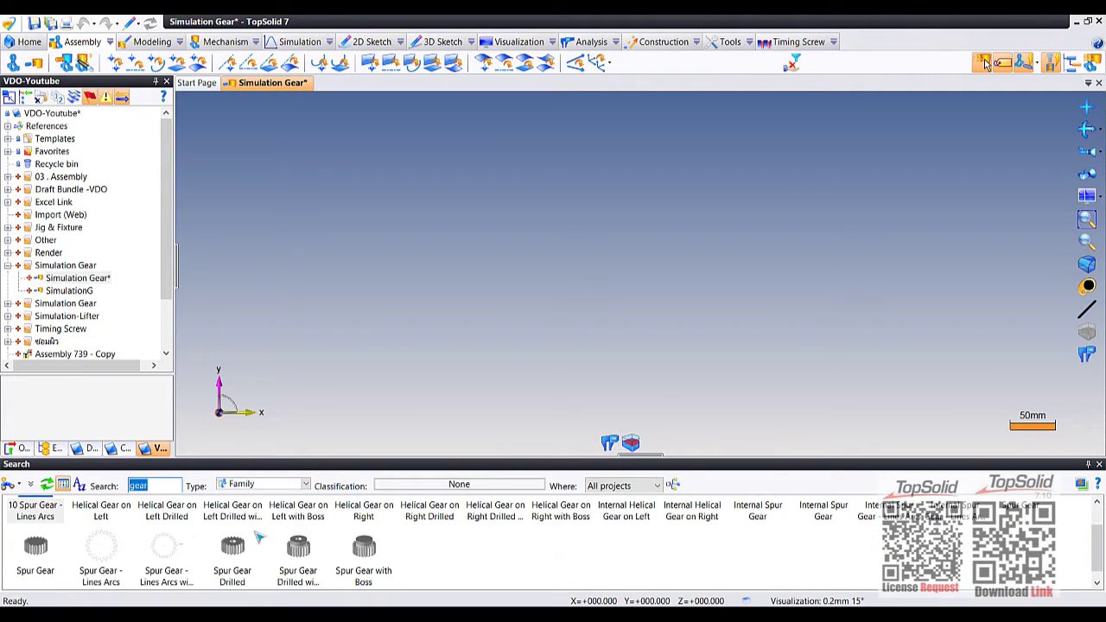
left_click(300, 553)
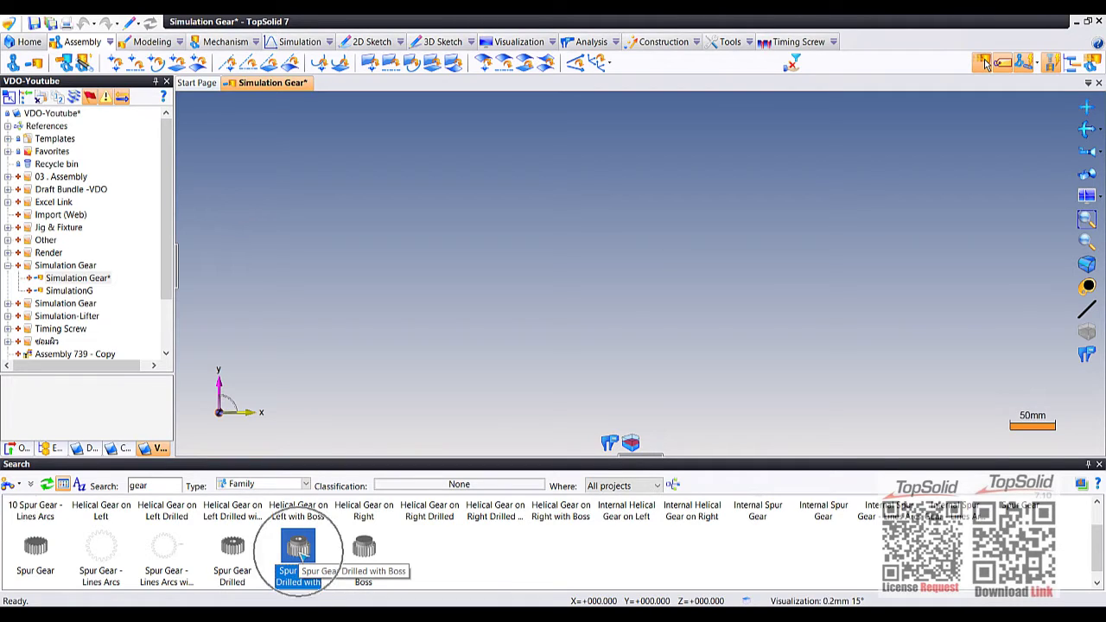
left_click(594, 324)
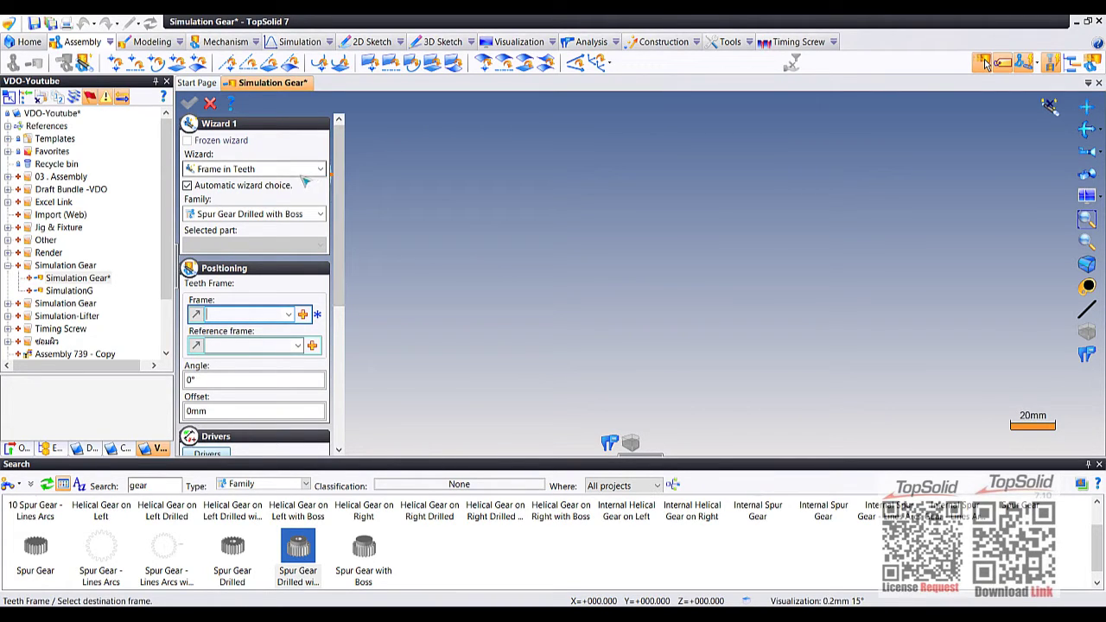
Step: Position the gear with Frame on Axis - Middle on the Absolute Frame
left_click(323, 170)
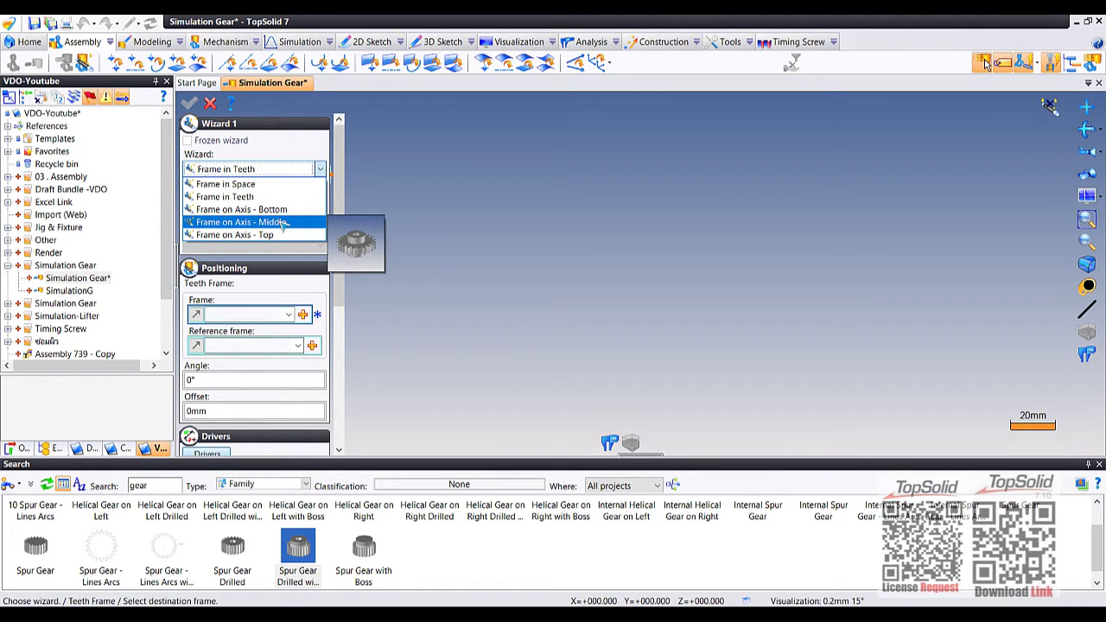
left_click(283, 223)
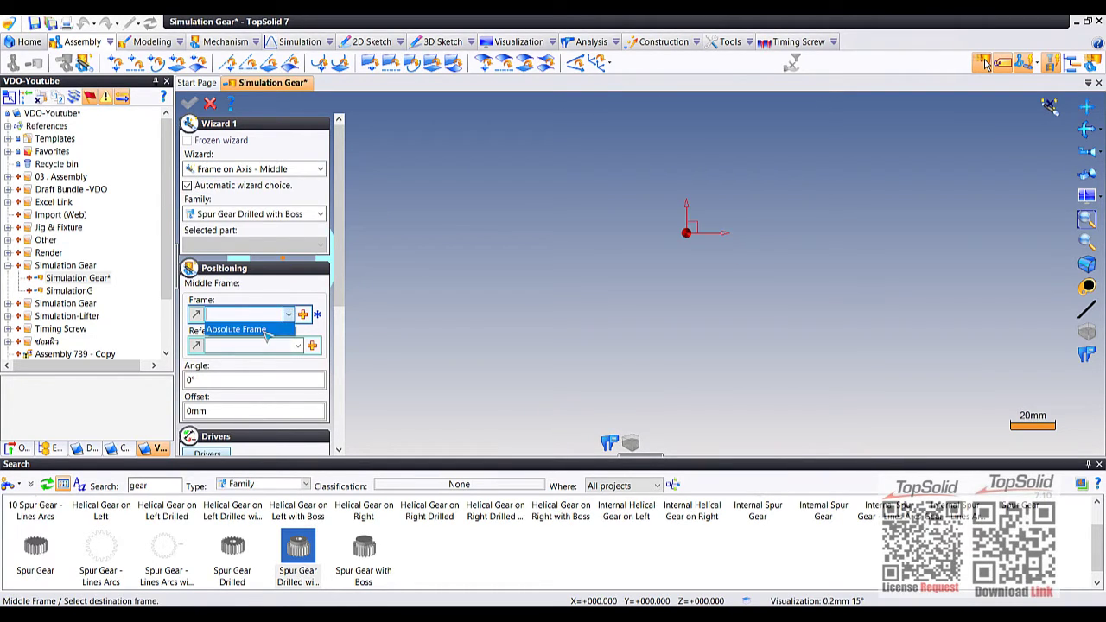
left_click(236, 329)
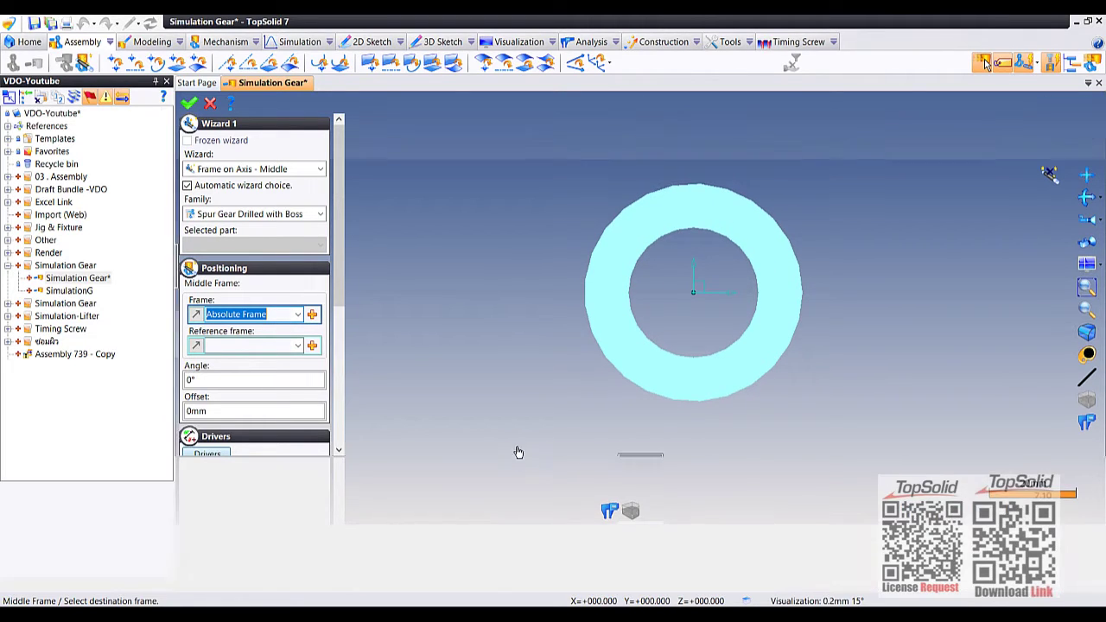
scroll(344, 390, "down", 1)
scroll(344, 390, "down", 1)
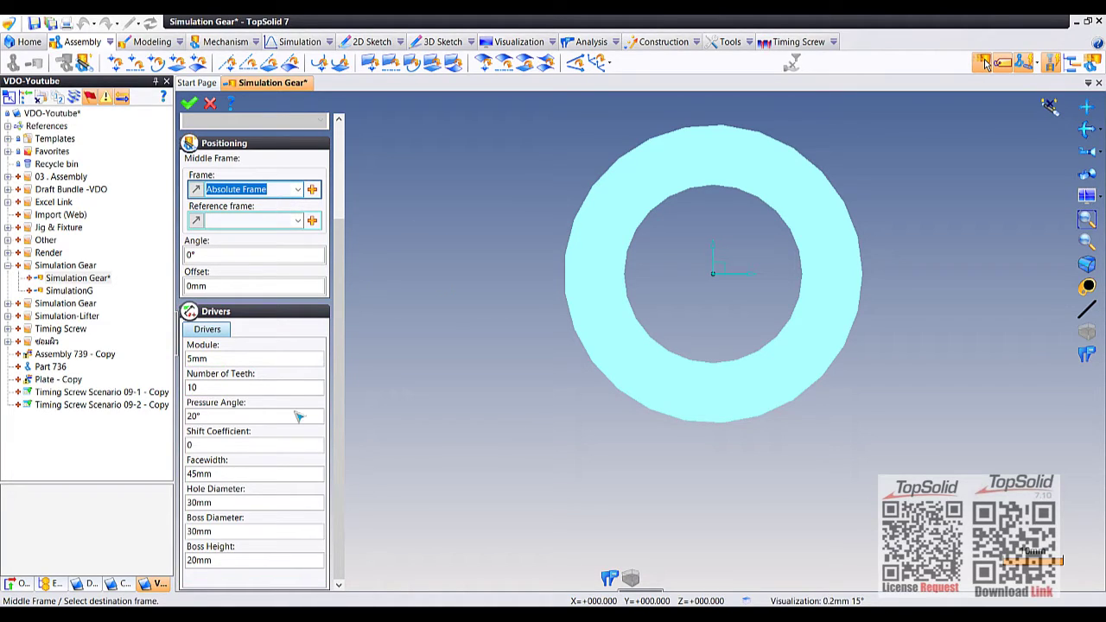
Step: Give the gear 40 teeth, an 80mm boss diameter and a 25mm boss height, and confirm insertion
left_click(226, 389)
type("40")
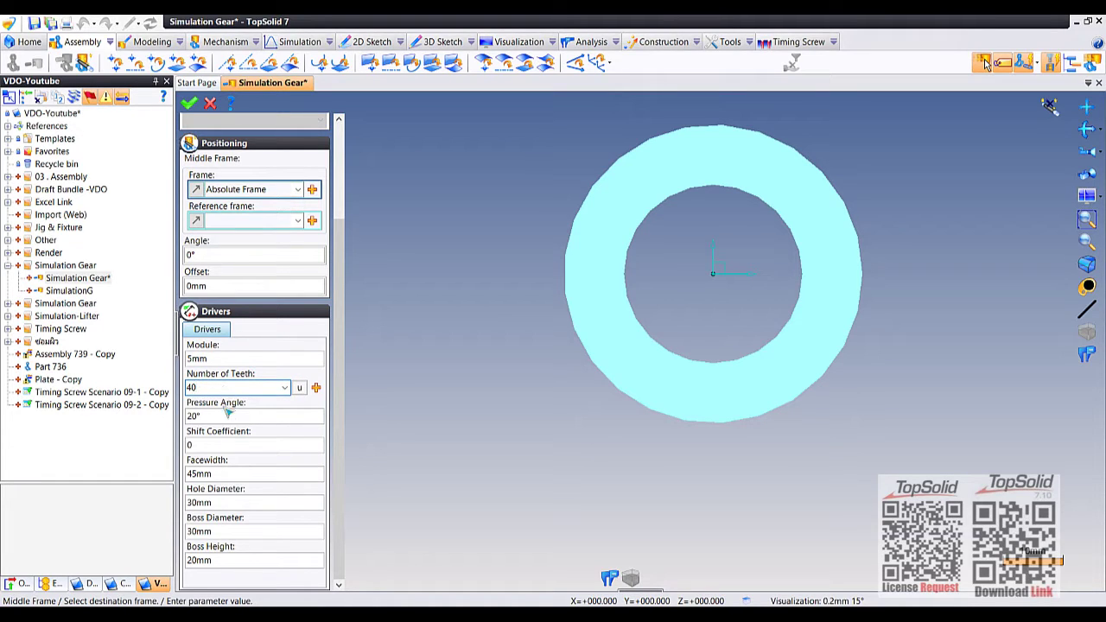
key("Tab")
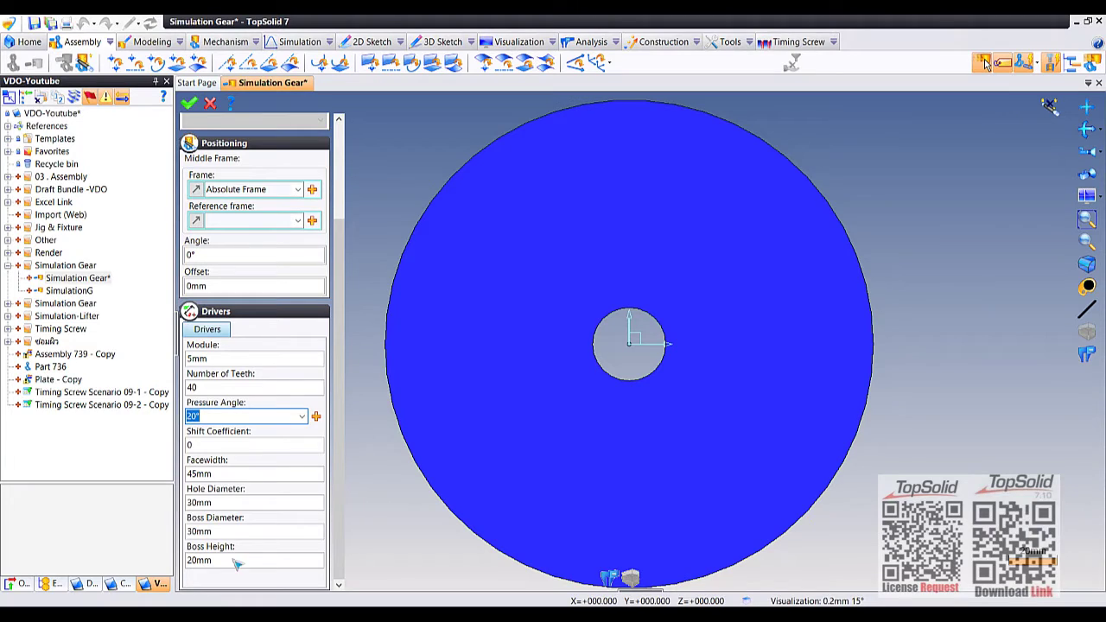
left_click(240, 531)
type("80")
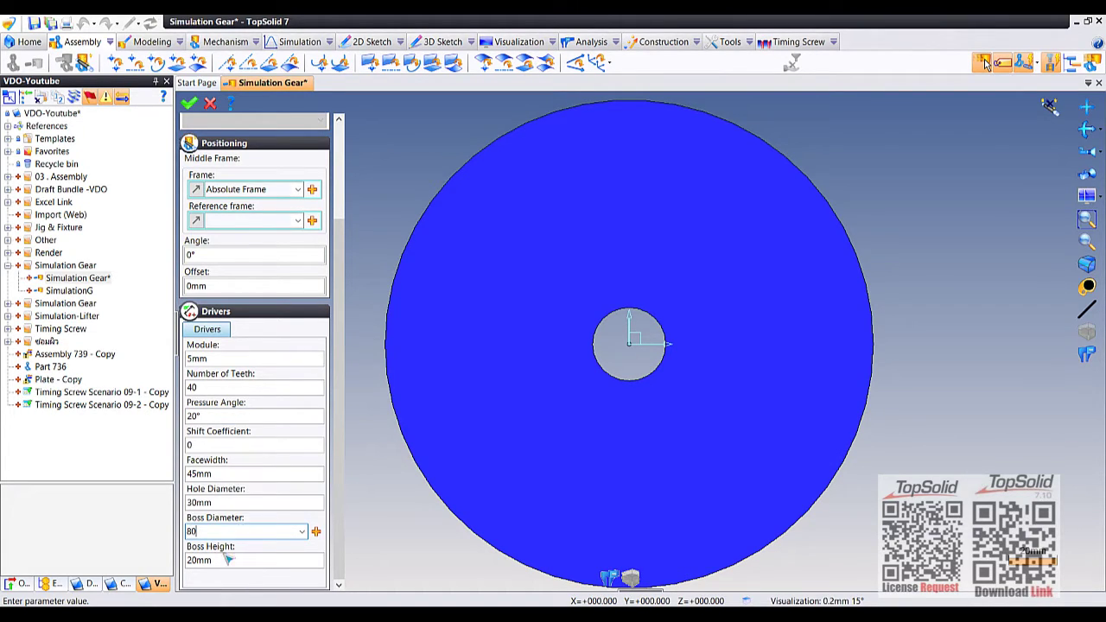
left_click(231, 563)
type("25")
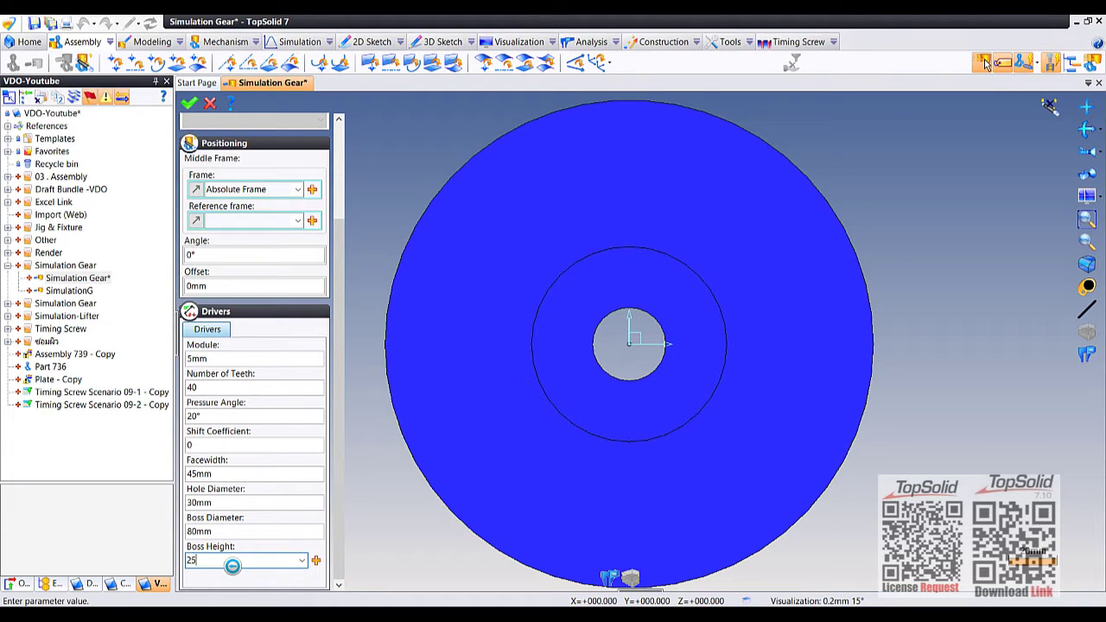
key("Return")
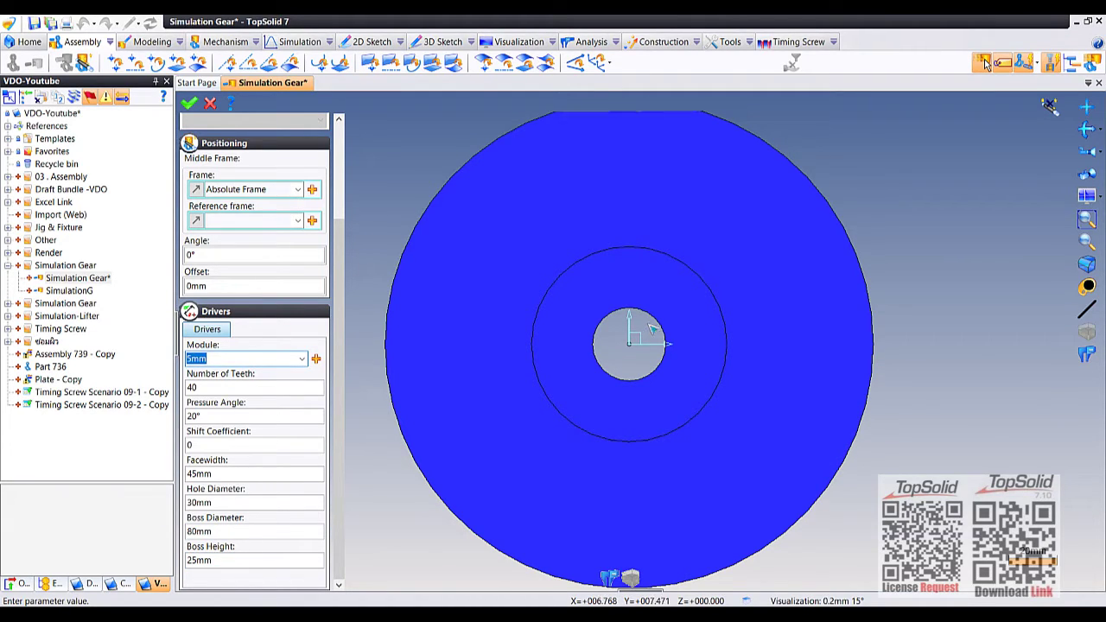
mouse_move(606, 380)
middle_mouse_down()
mouse_move(691, 332)
mouse_move(675, 335)
mouse_move(640, 303)
middle_mouse_up()
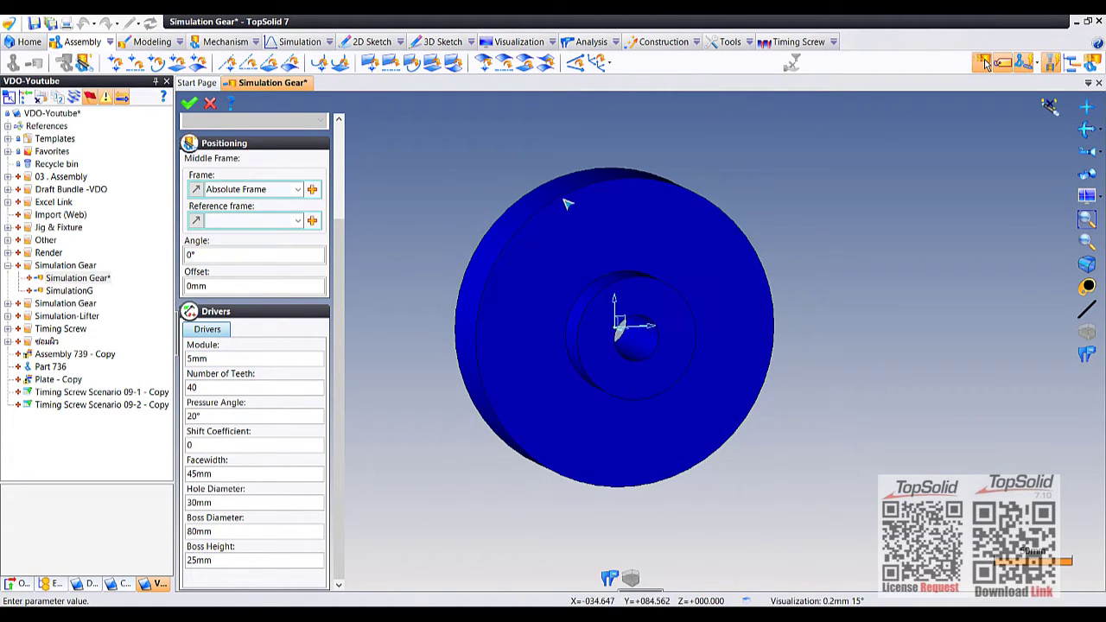
right_click(493, 147)
left_click(516, 154)
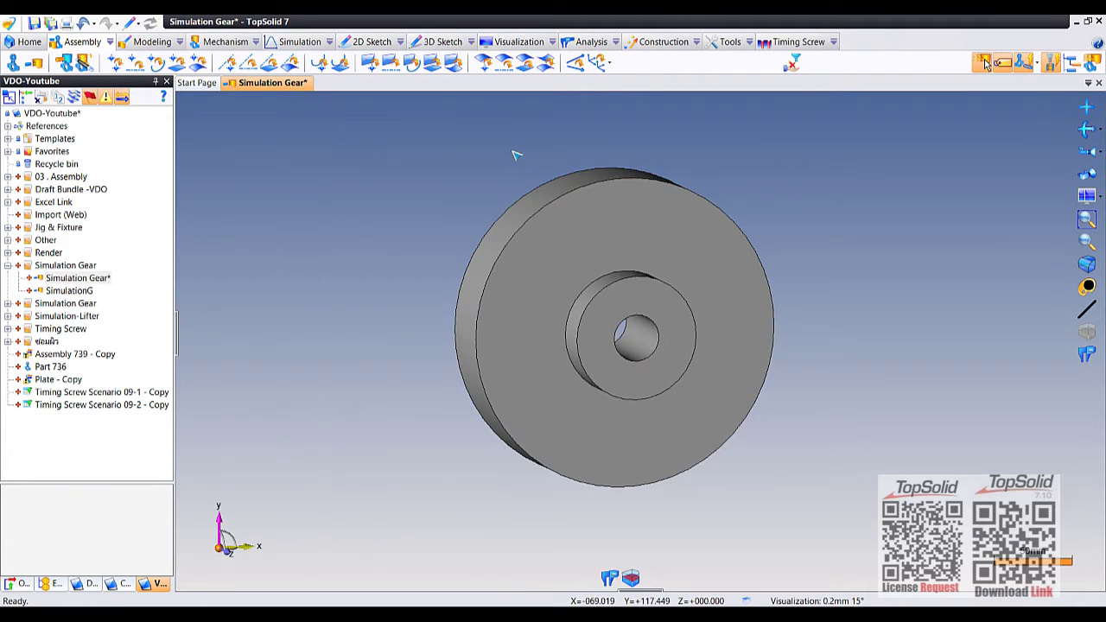
Step: Create a sketch on the gear's boss face that projects its outer circle
mouse_move(514, 170)
middle_mouse_down()
mouse_move(501, 158)
mouse_move(530, 182)
mouse_move(553, 242)
mouse_move(493, 227)
mouse_move(548, 239)
middle_mouse_up()
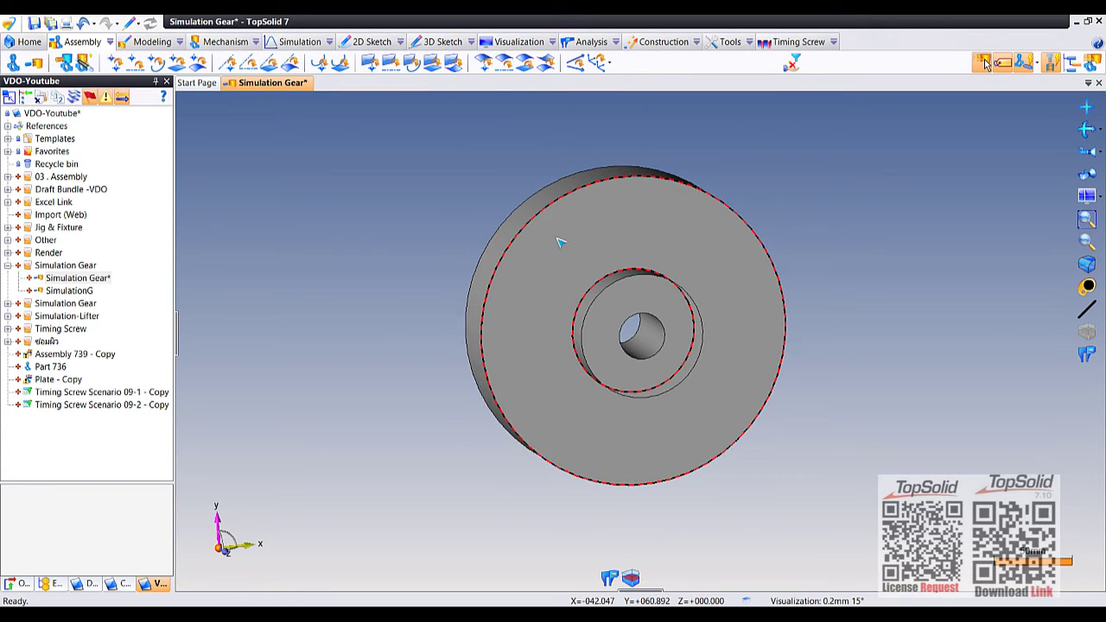
right_click(559, 243)
left_click(596, 273)
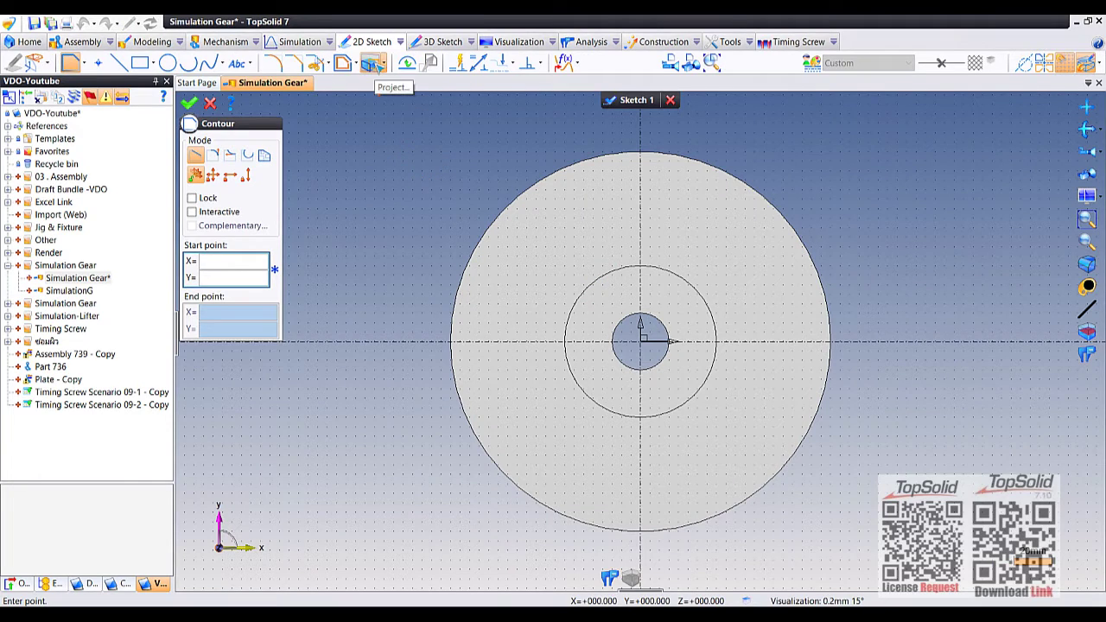
left_click(372, 64)
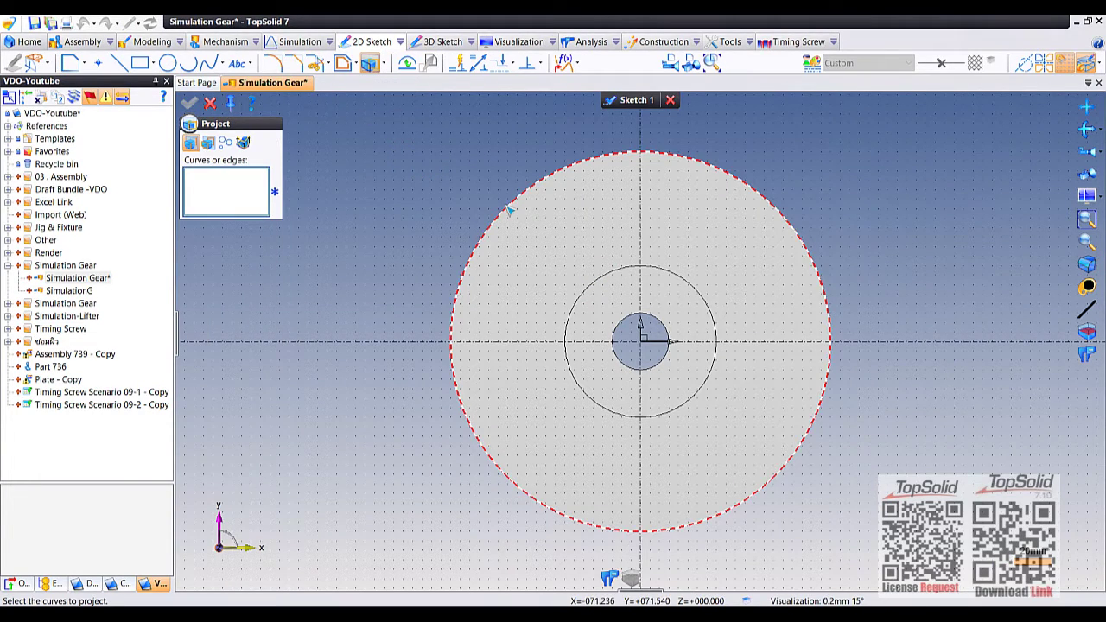
left_click(510, 210)
right_click(444, 136)
left_click(449, 140)
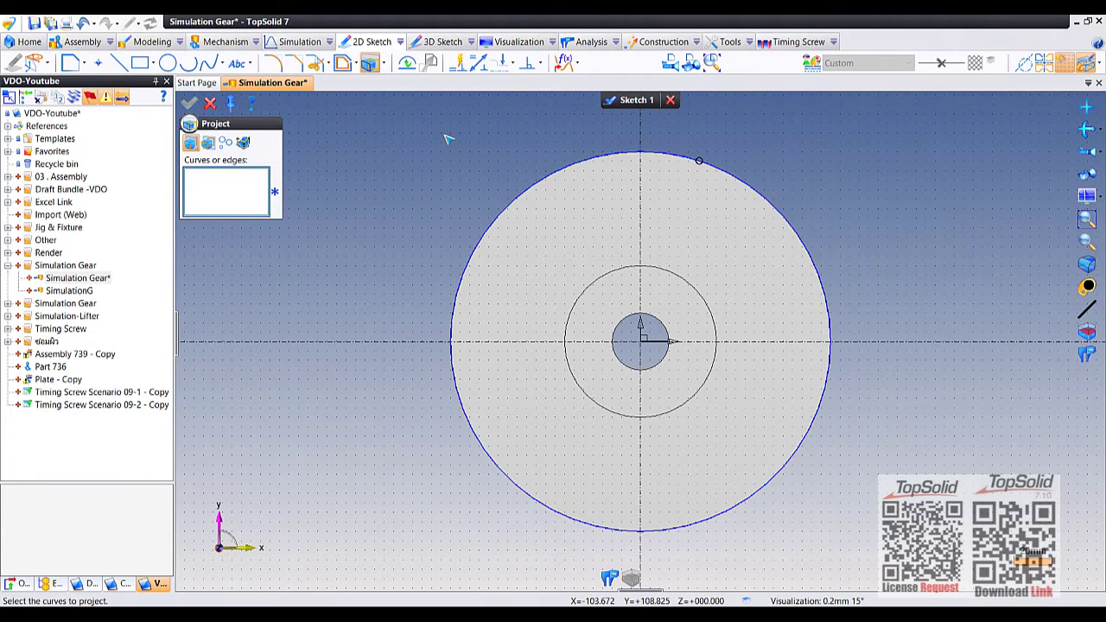
right_click(448, 138)
left_click(458, 155)
left_click(610, 101)
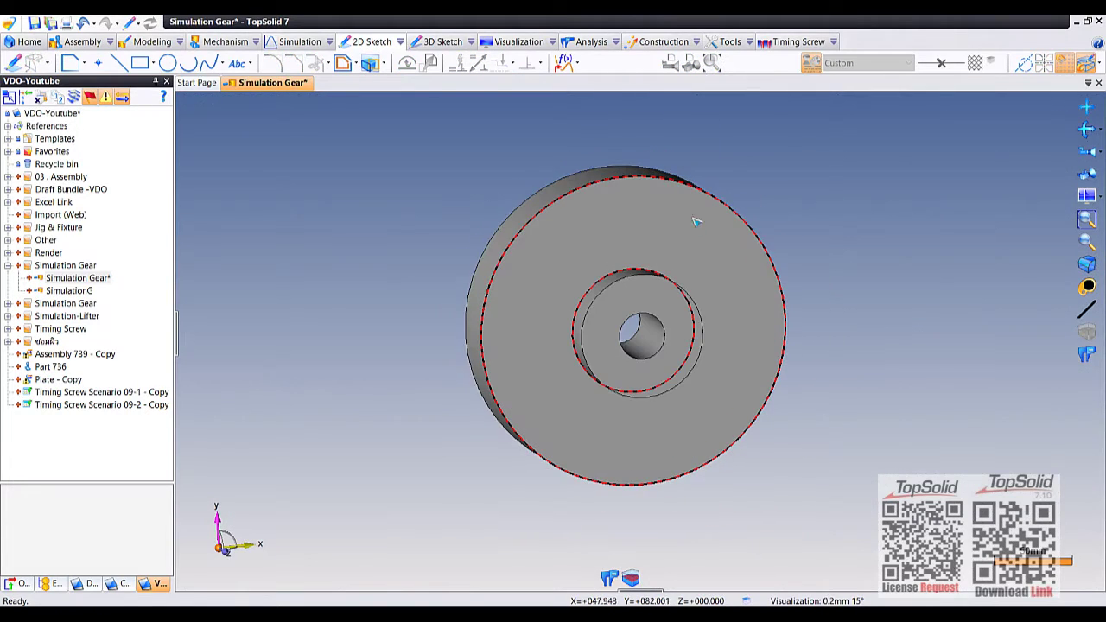
Step: Show the gear in its Detailed Representation with cut teeth
right_click(683, 213)
mouse_move(719, 560)
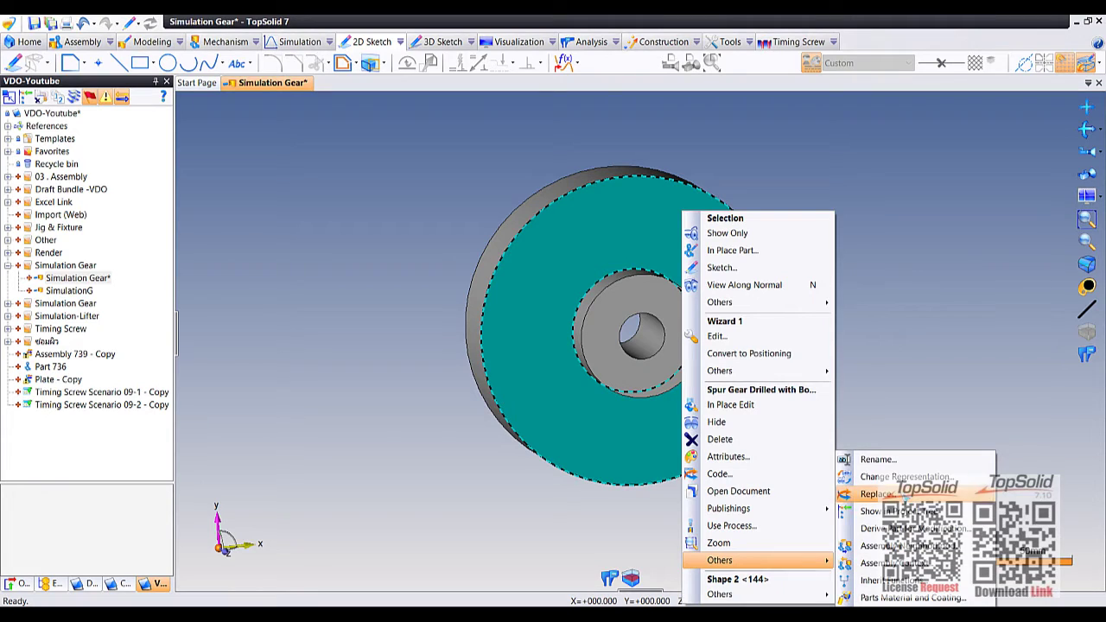
left_click(903, 477)
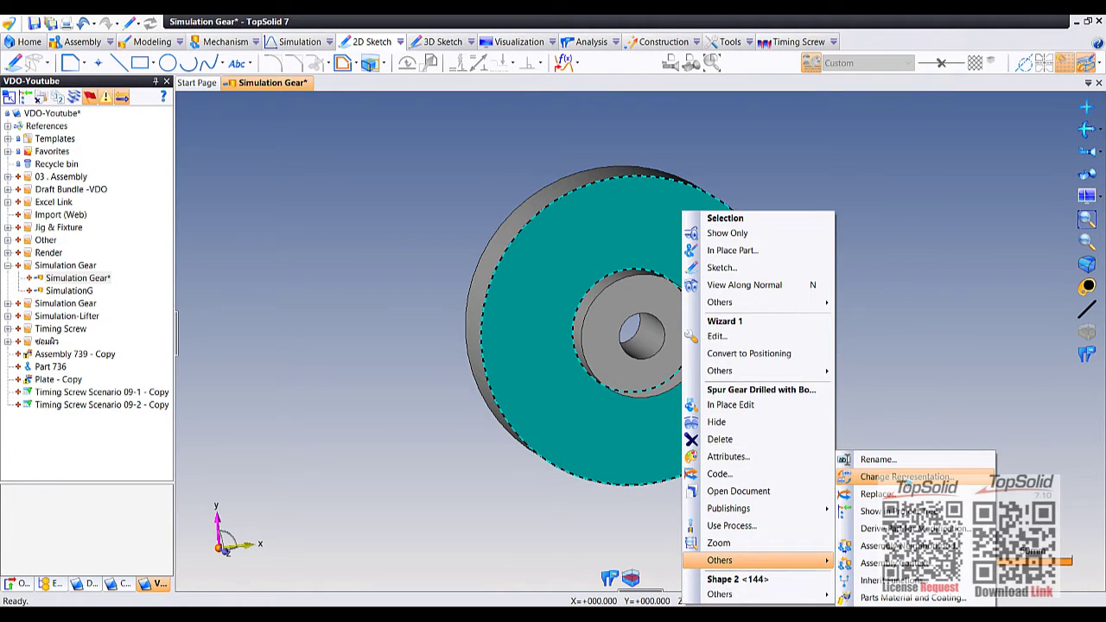
left_click(272, 147)
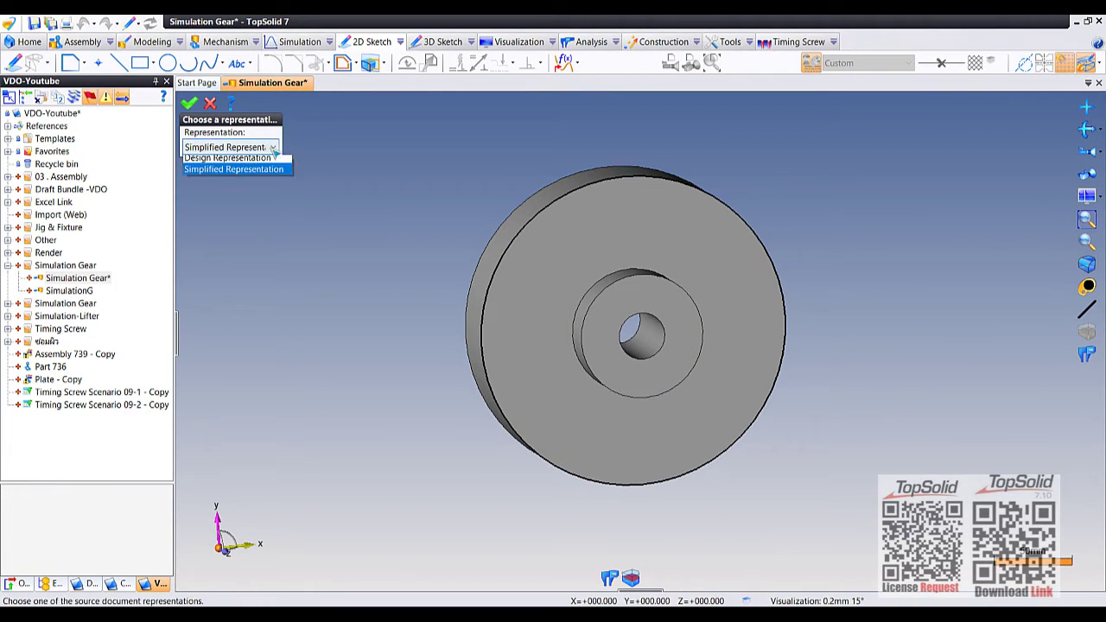
left_click(228, 161)
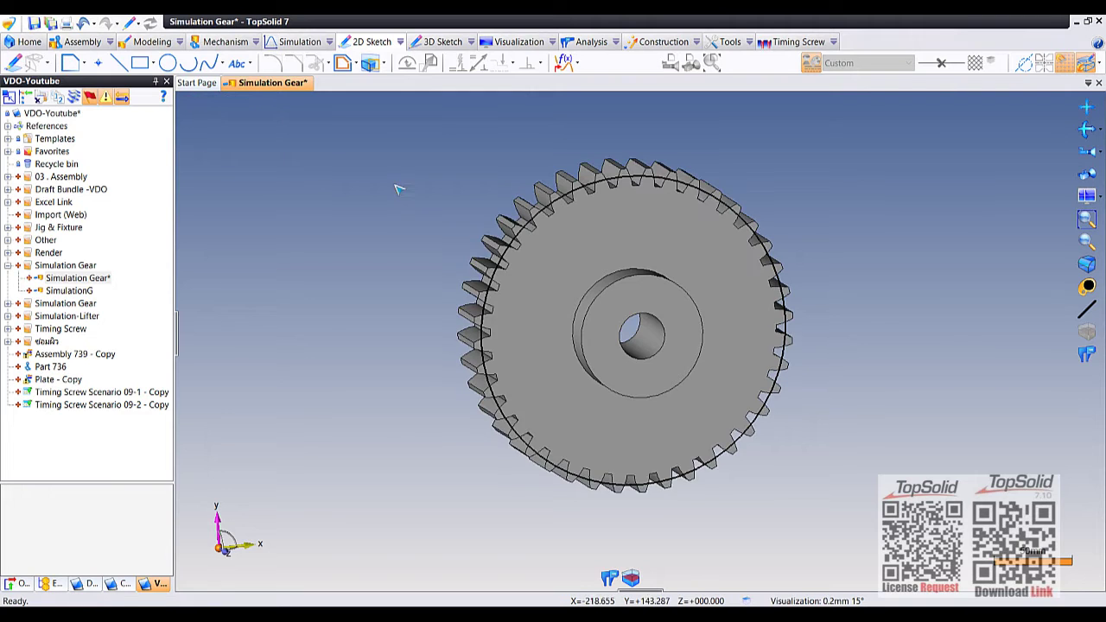
Step: From the front view, reopen Sketch 1 for editing
mouse_move(374, 185)
middle_mouse_down()
mouse_move(503, 213)
mouse_move(454, 190)
mouse_move(384, 183)
middle_mouse_up()
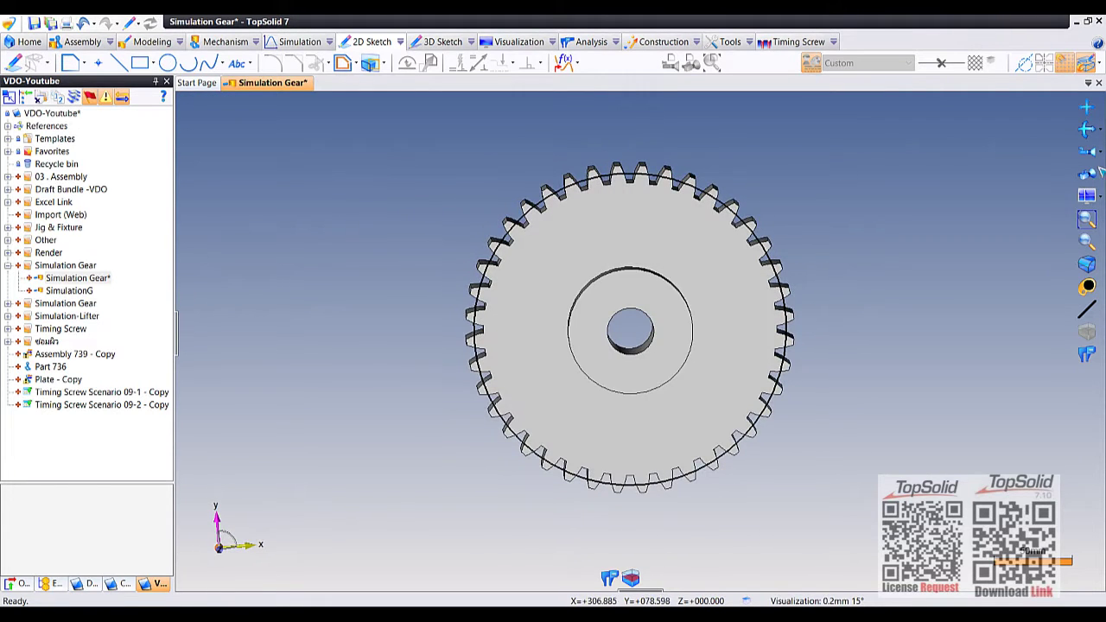
left_click(1087, 174)
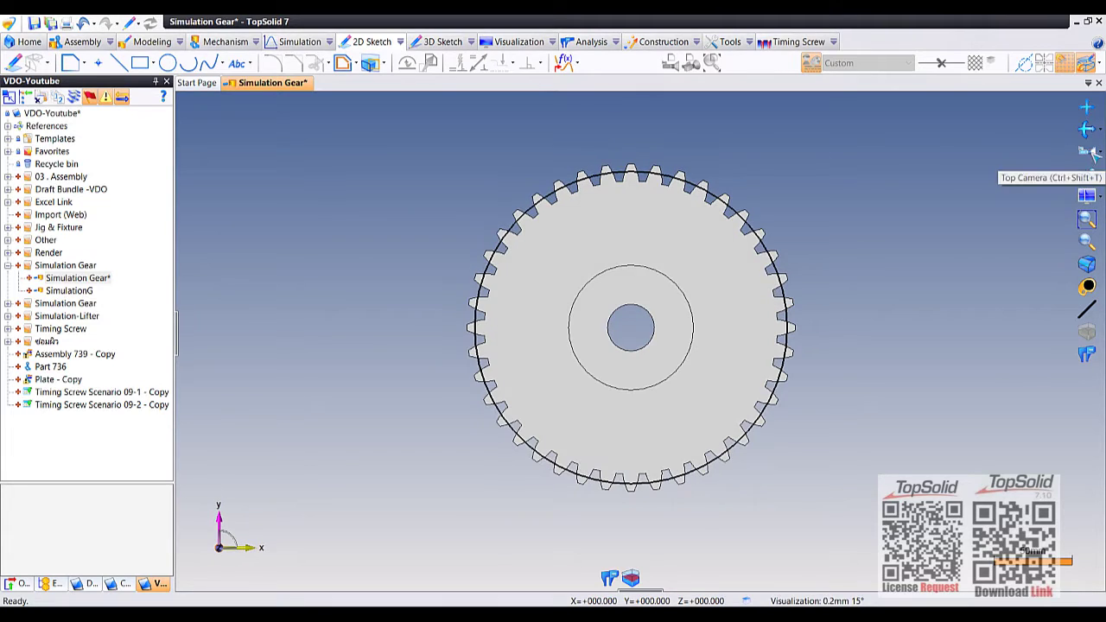
scroll(715, 197, "up", 2)
right_click(714, 192)
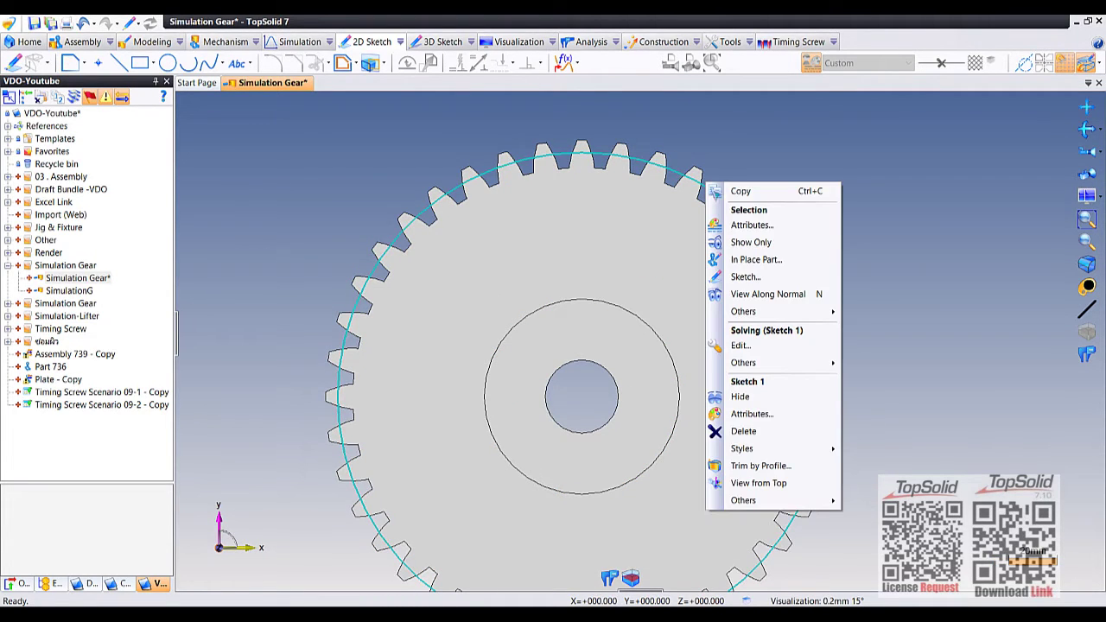
left_click(740, 345)
Step: Place a point on the sketched circle at a tooth flank
scroll(760, 199, "up", 2)
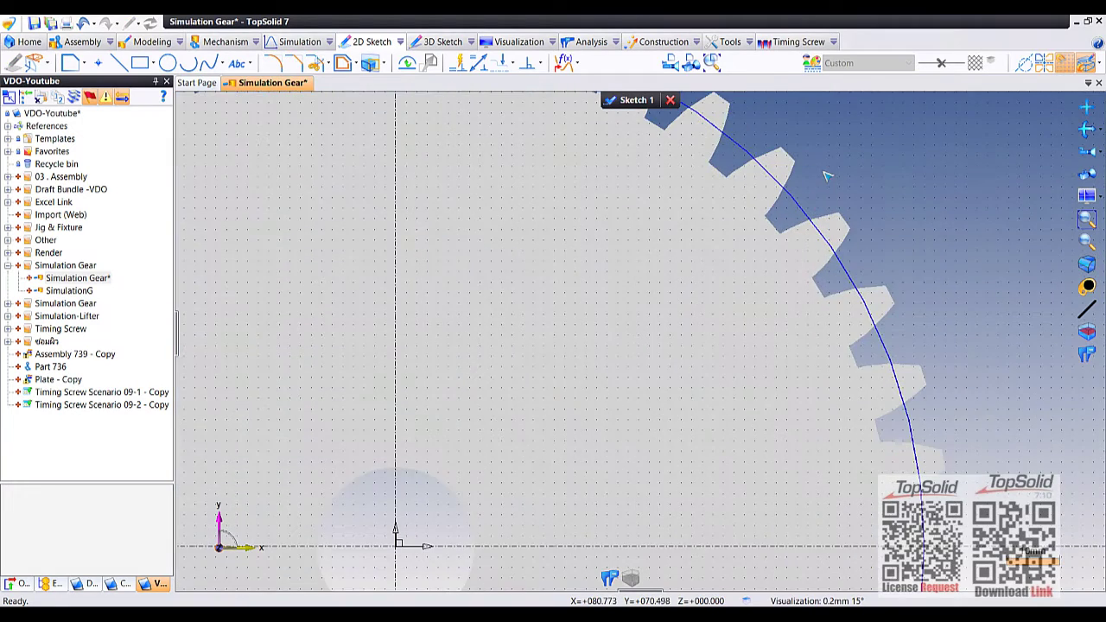
key("F5")
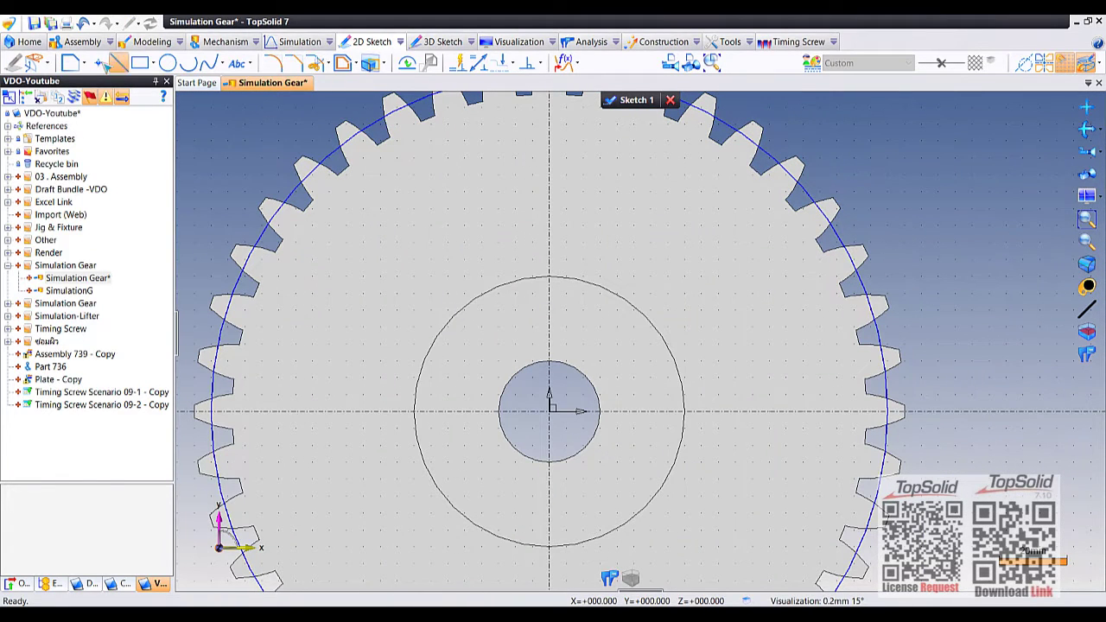
left_click(98, 62)
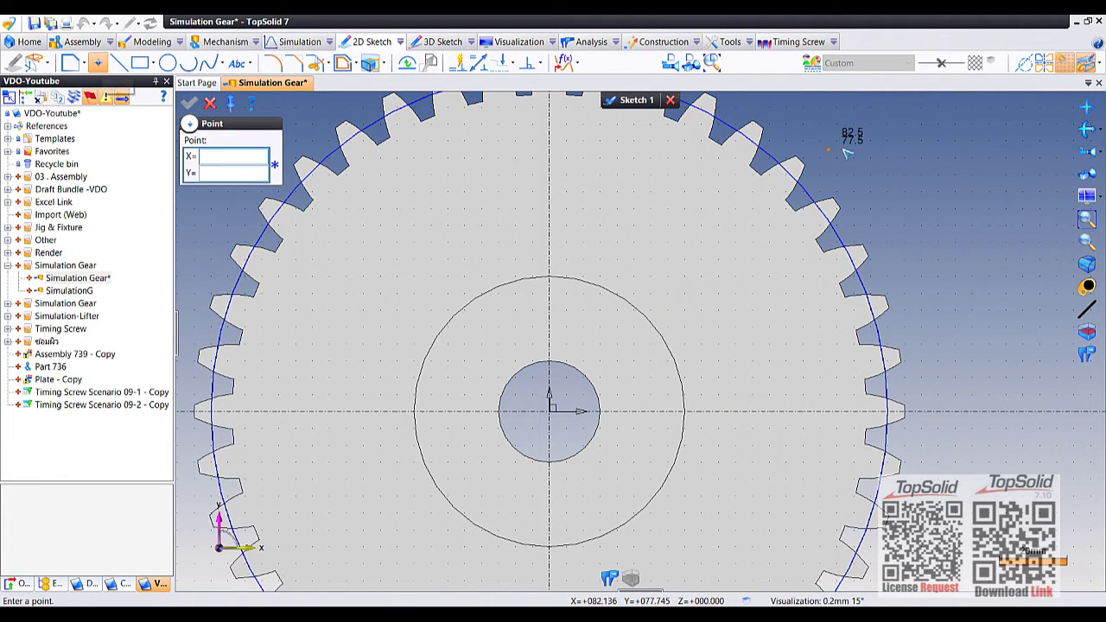
scroll(779, 141, "up", 2)
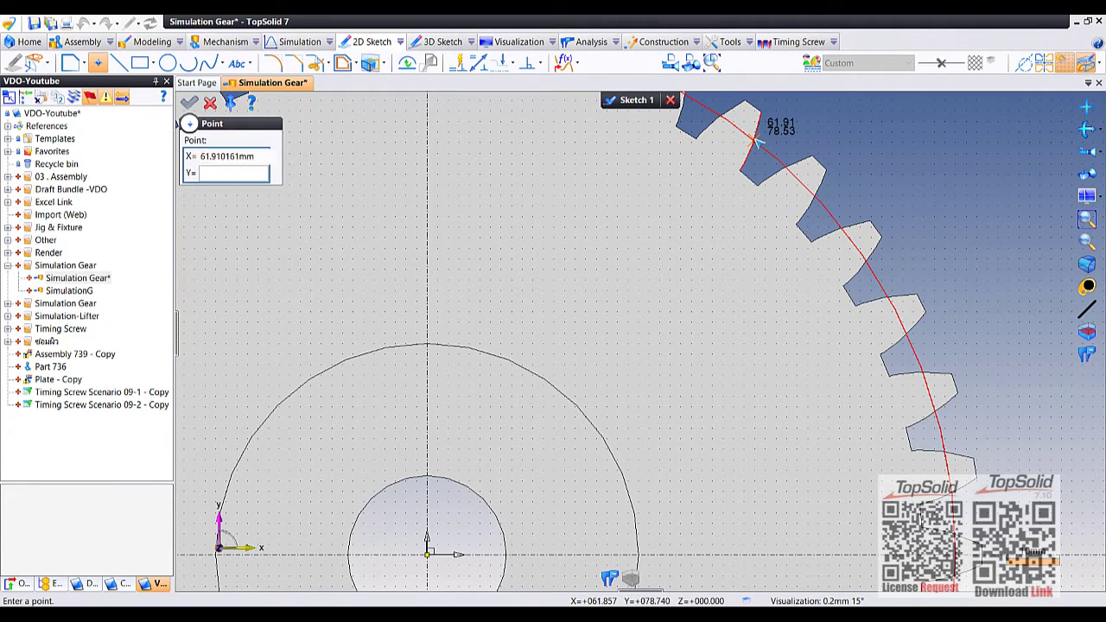
left_click(755, 140)
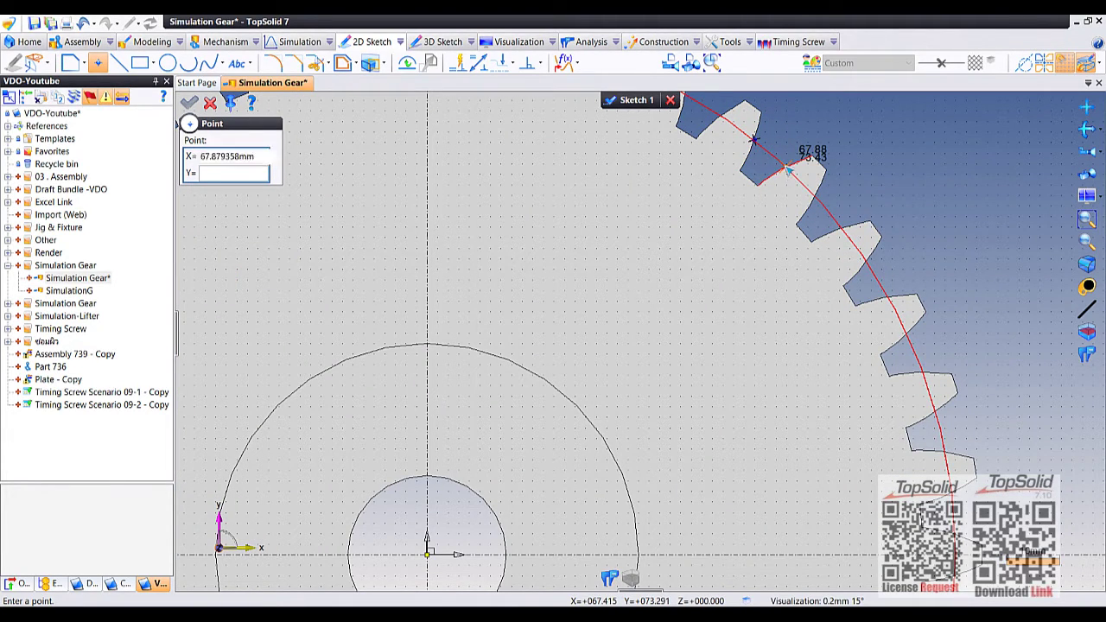
right_click(795, 123)
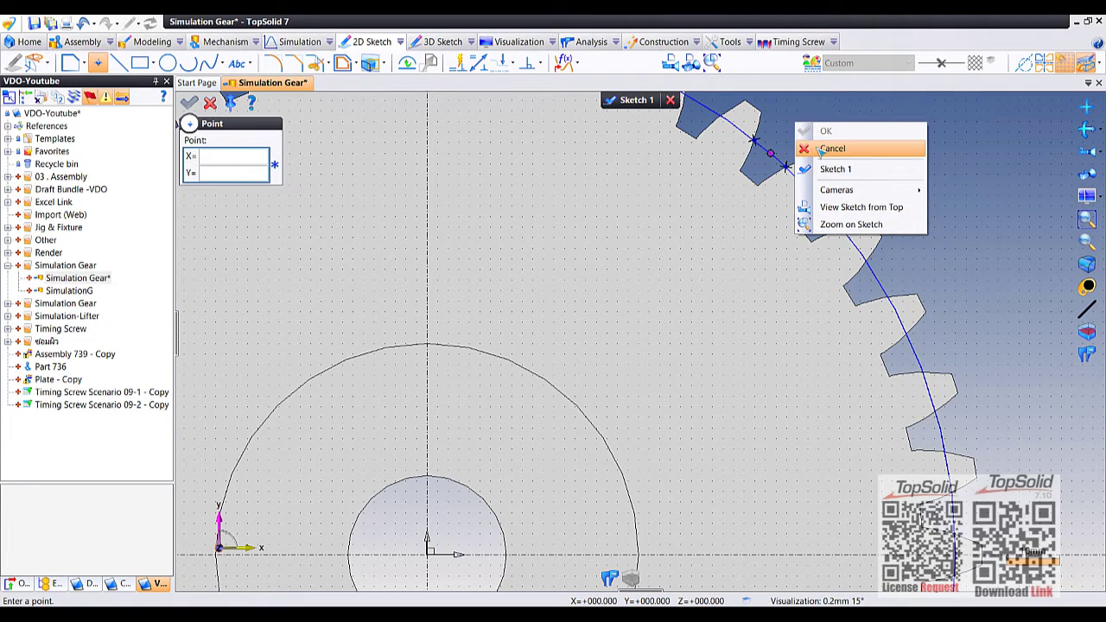
left_click(822, 148)
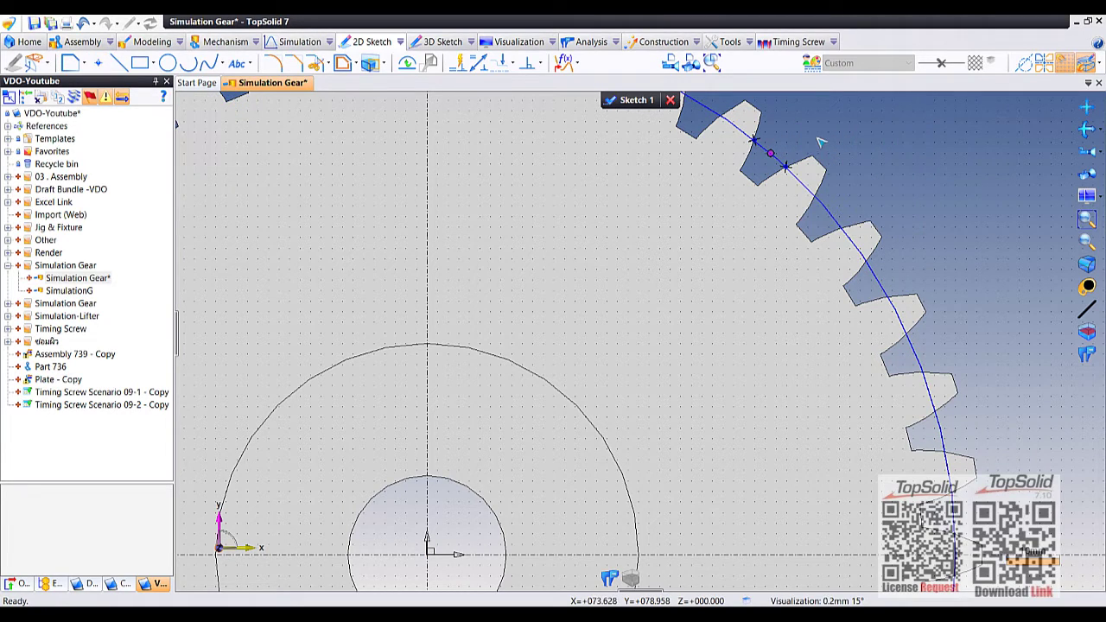
Step: Apply a Centering constraint placing the point midway between the two tooth-flank points, then close Sketch 1
left_click(540, 63)
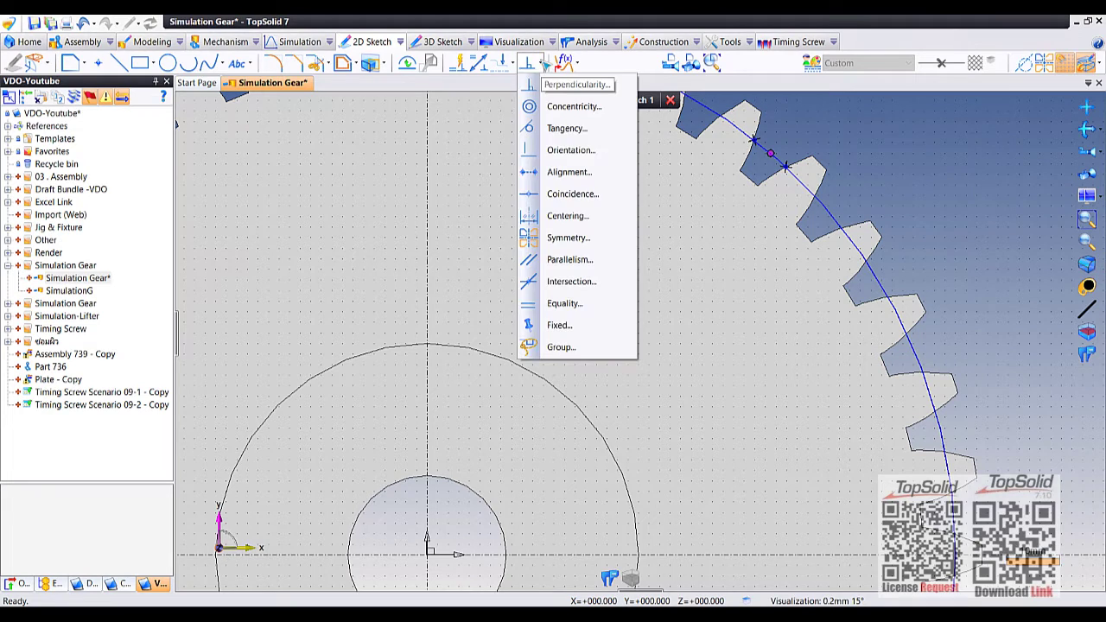
left_click(570, 216)
left_click(771, 153)
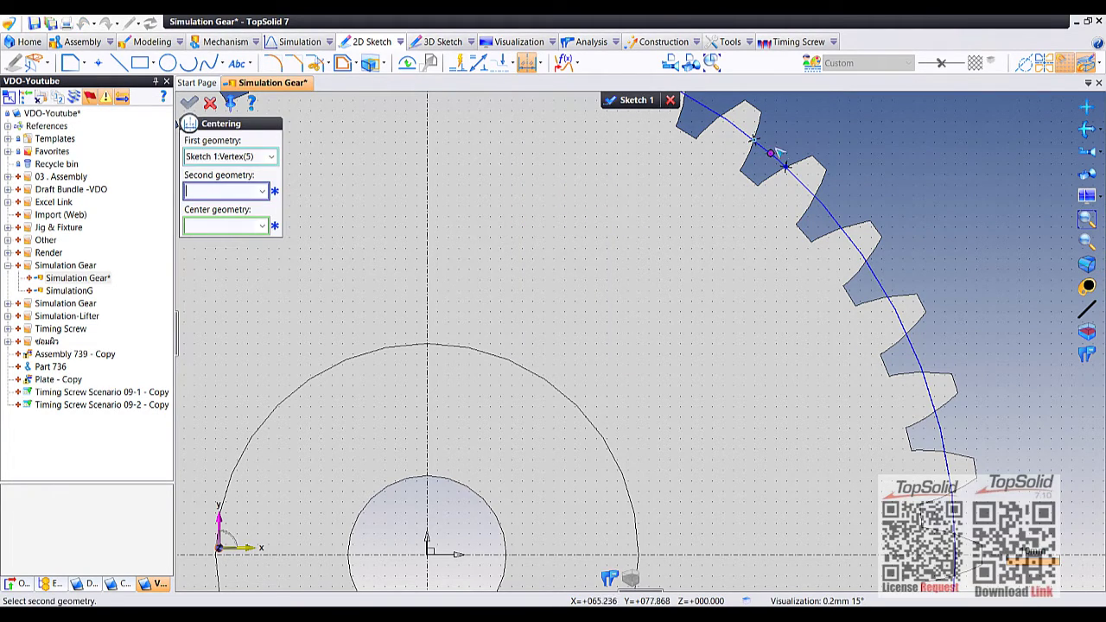
left_click(786, 167)
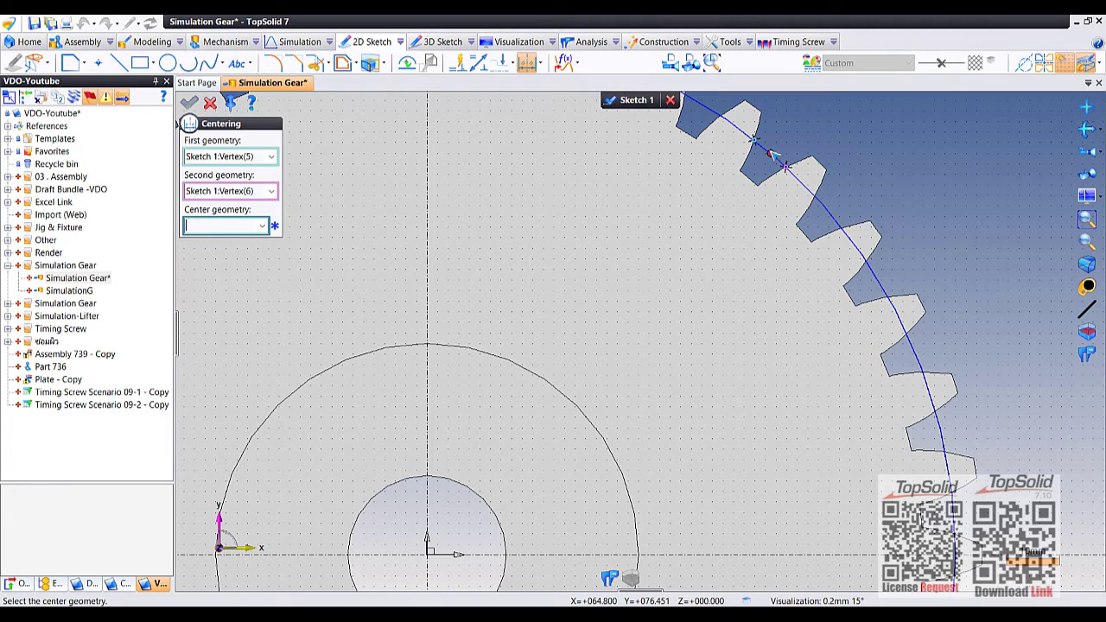
left_click(770, 154)
right_click(796, 119)
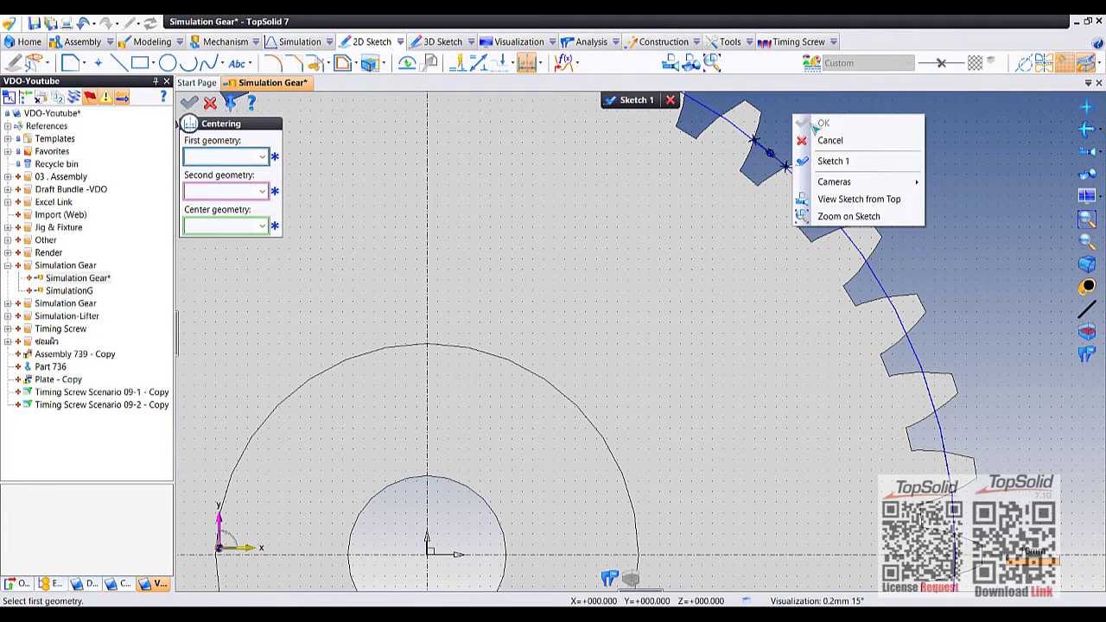
left_click(822, 138)
right_click(823, 138)
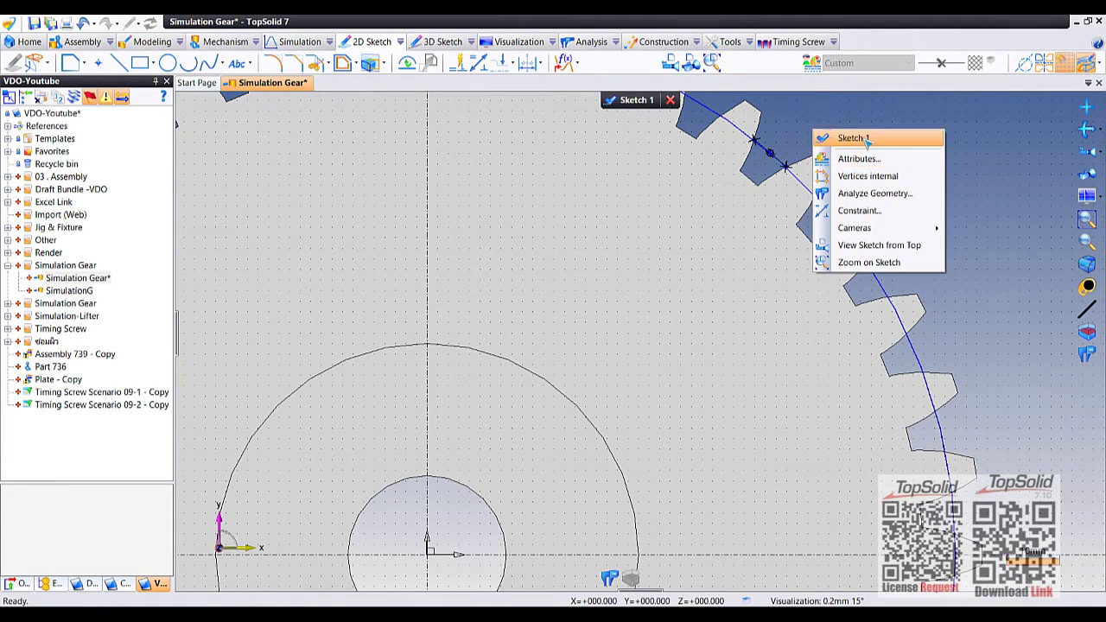
left_click(852, 140)
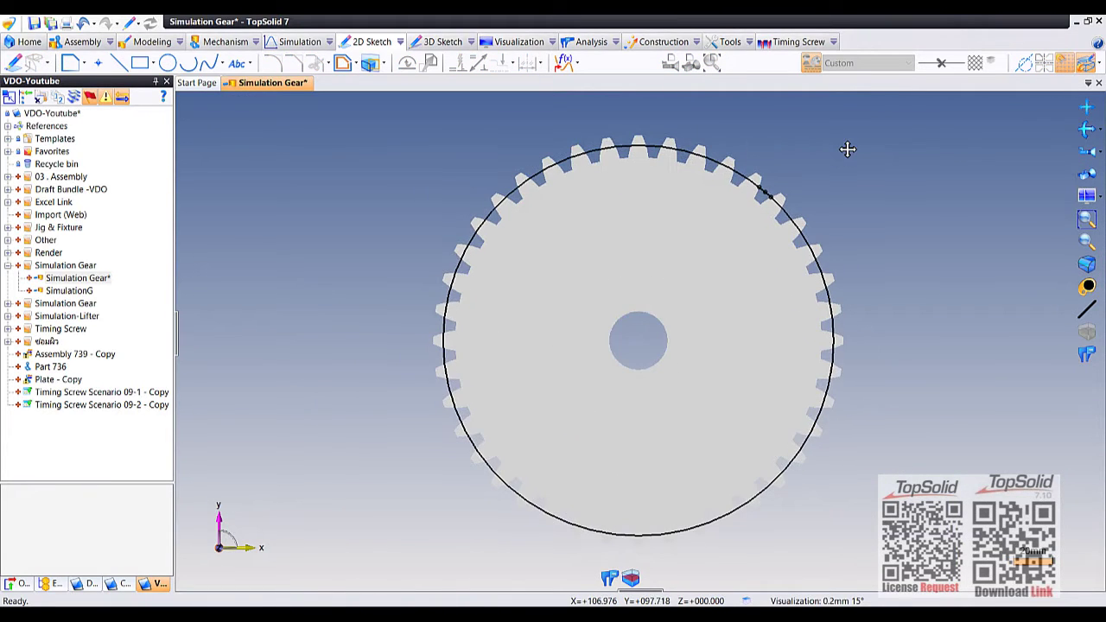
Step: Create a Frame on Profile on Sketch 1 at the centred tooth point, rotated 90°
left_click(663, 42)
left_click(671, 51)
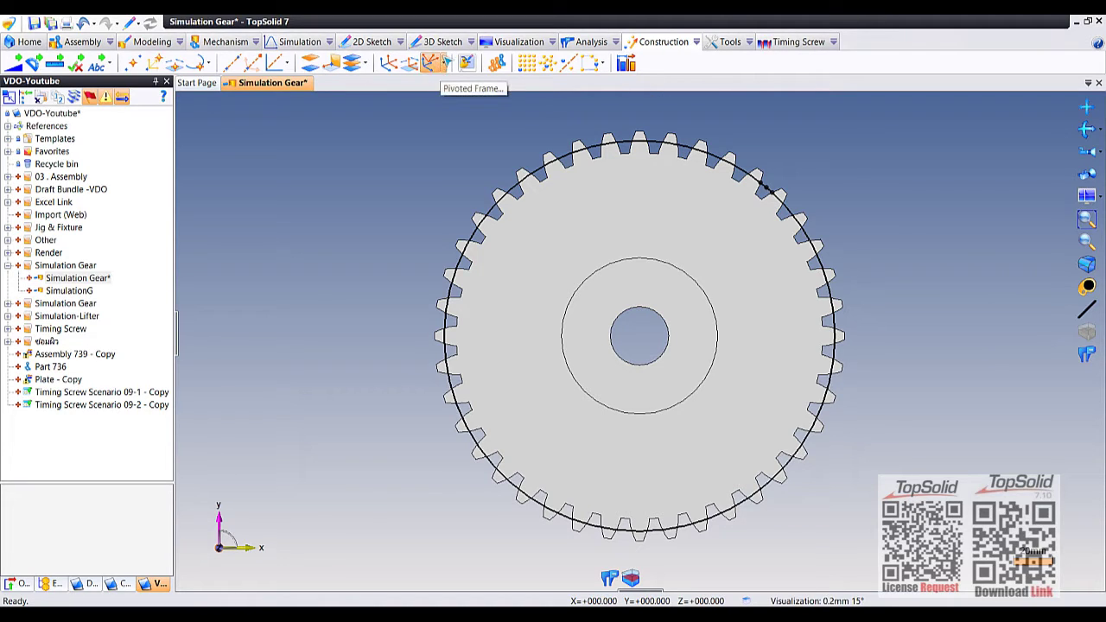
left_click(444, 66)
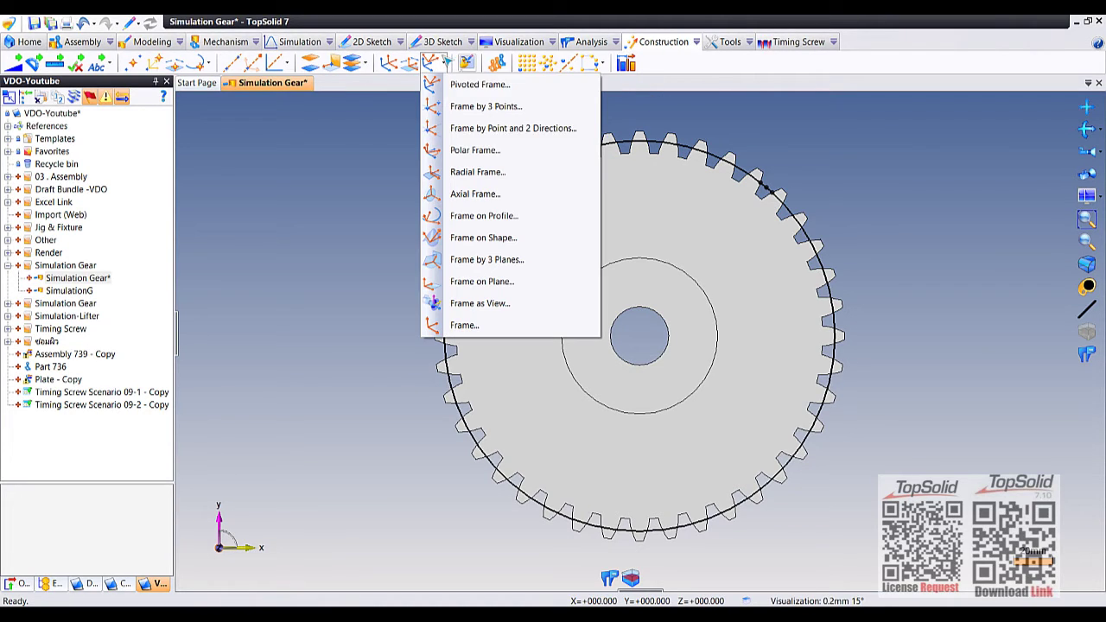
left_click(480, 222)
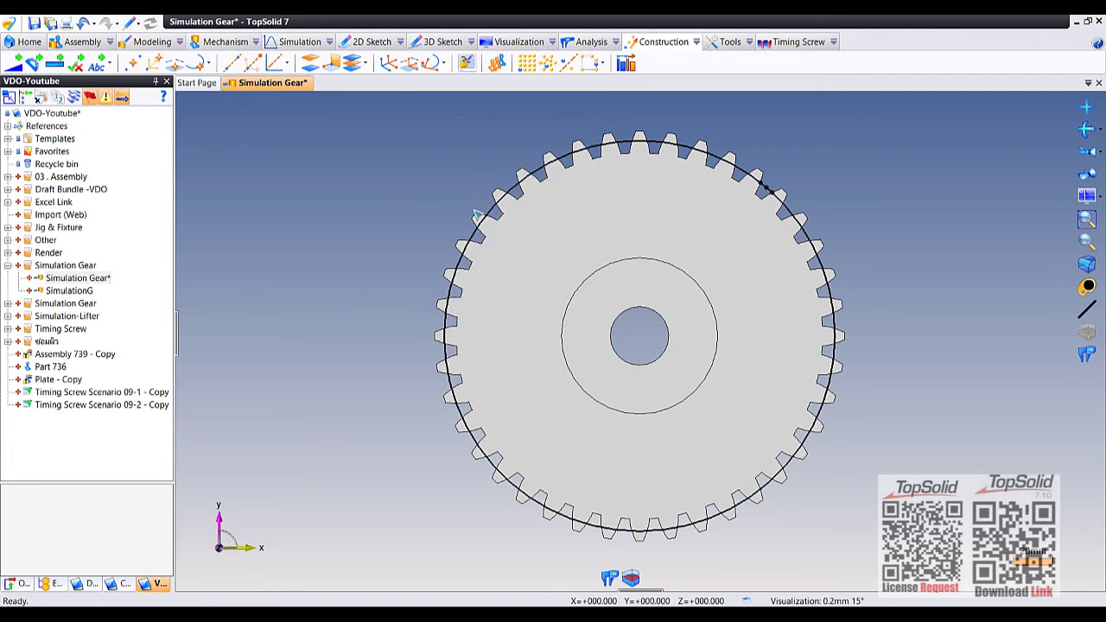
scroll(699, 156, "up", 3)
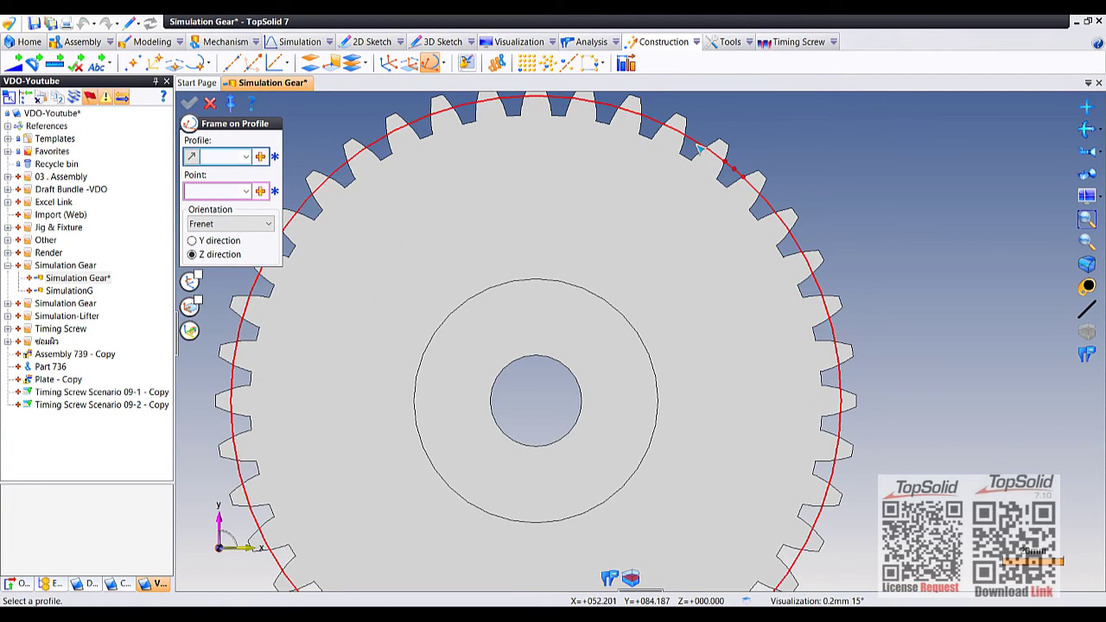
left_click(698, 148)
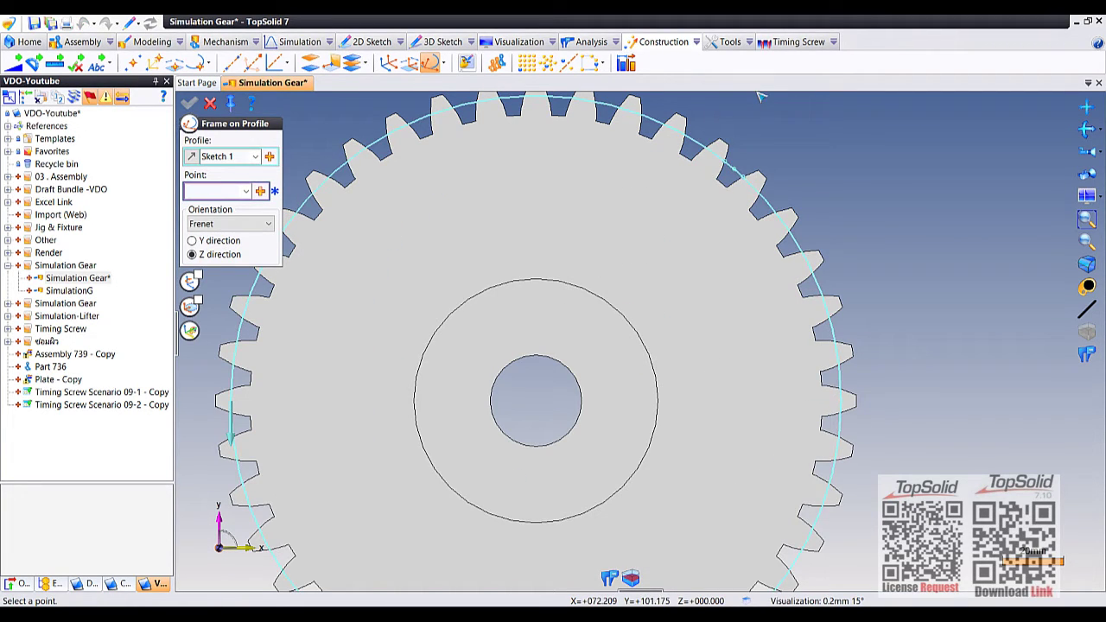
left_click(734, 169)
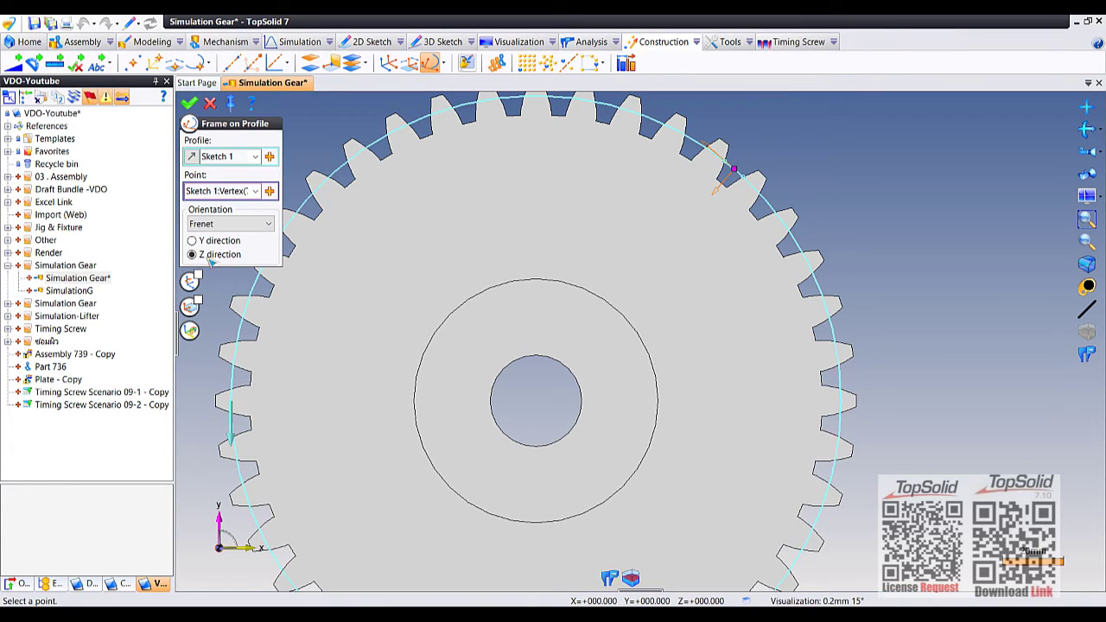
left_click(191, 283)
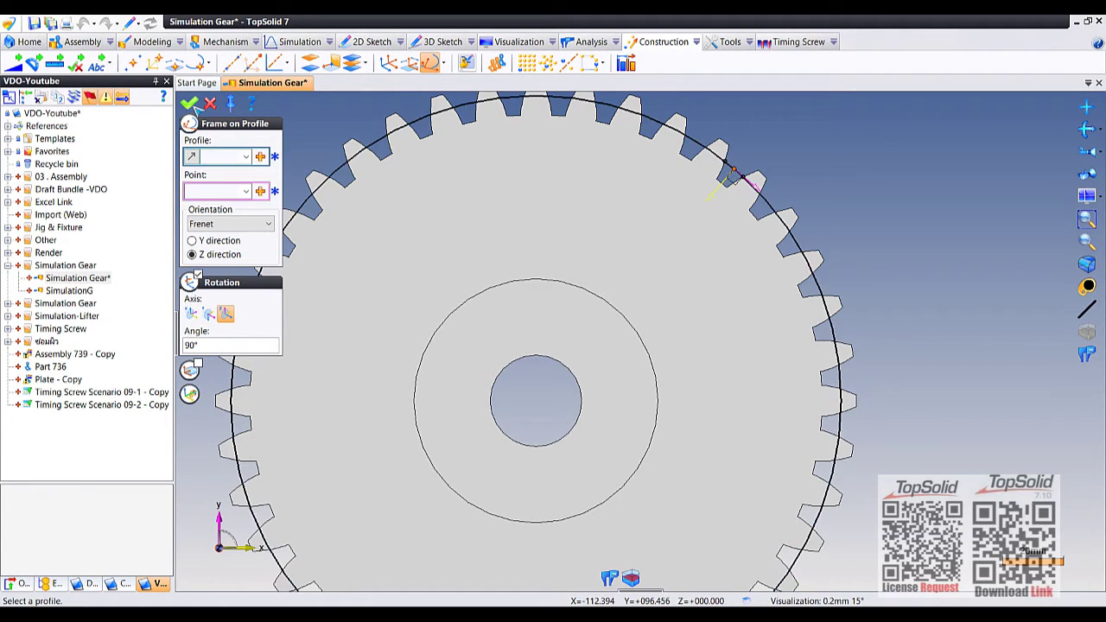
left_click(189, 103)
Step: Search the library for gears and drag a Spur Gear Drilled into the assembly
scroll(475, 216, "down", 3)
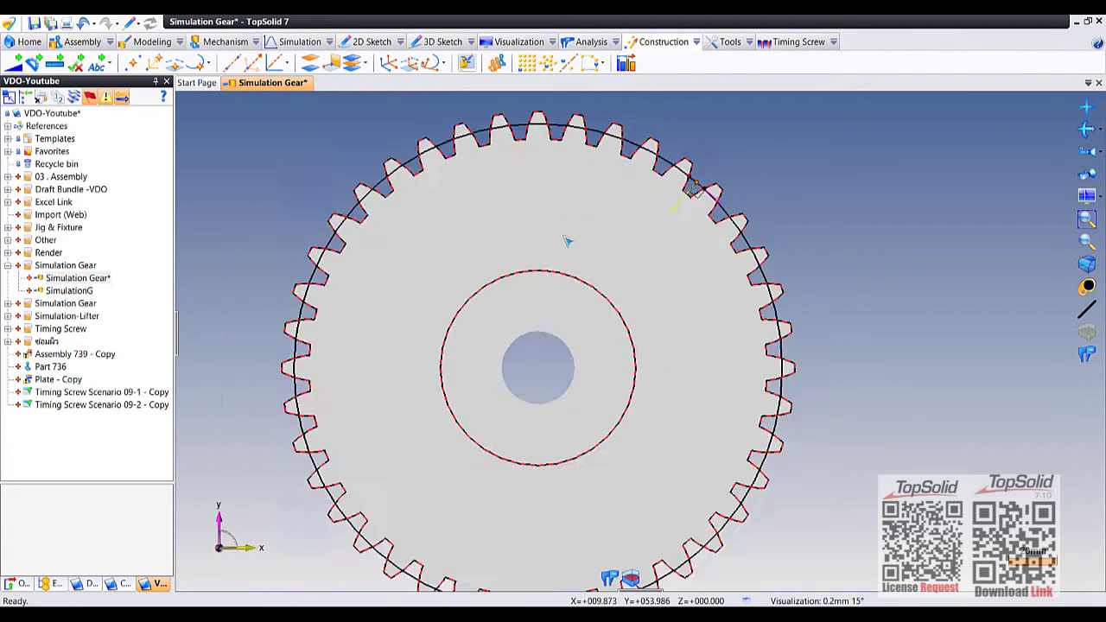
scroll(674, 177, "up", 3)
scroll(691, 200, "down", 3)
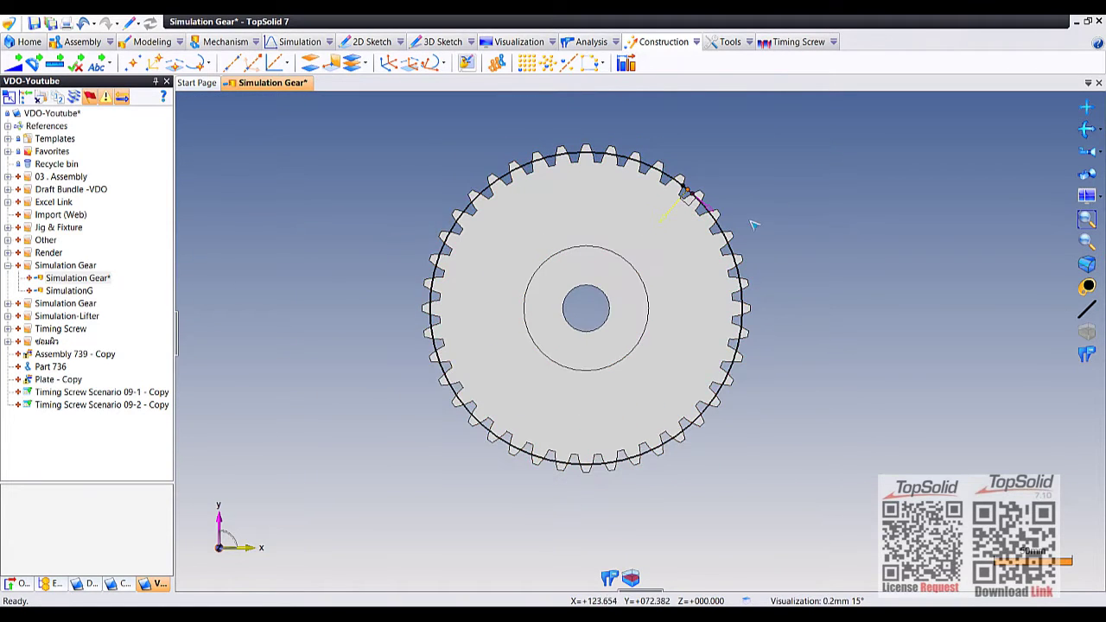
scroll(740, 225, "up", 2)
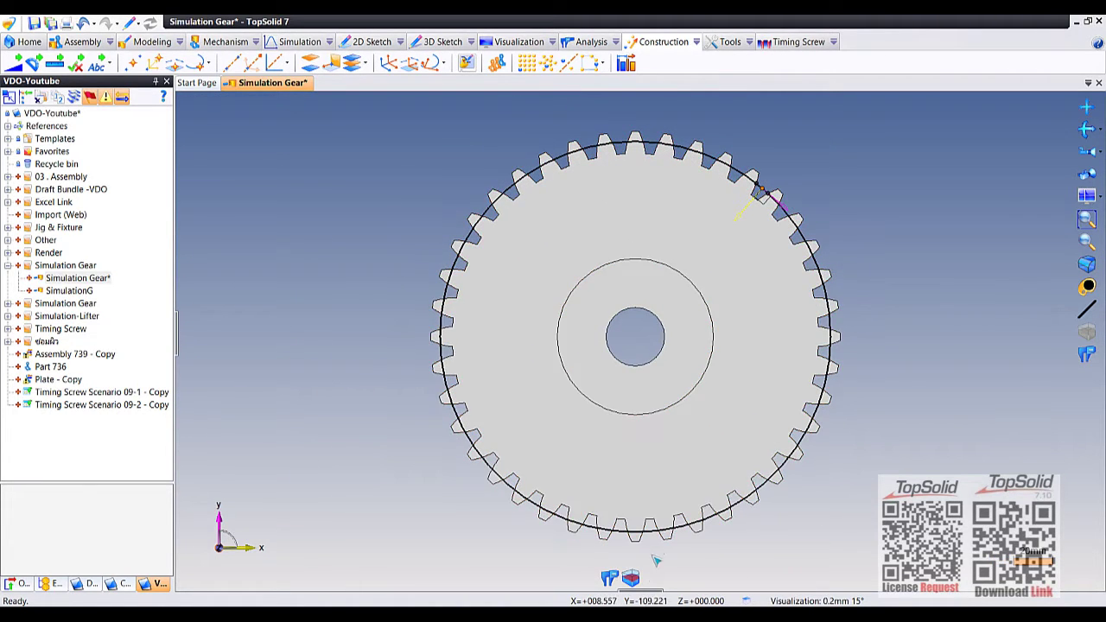
left_click(637, 593)
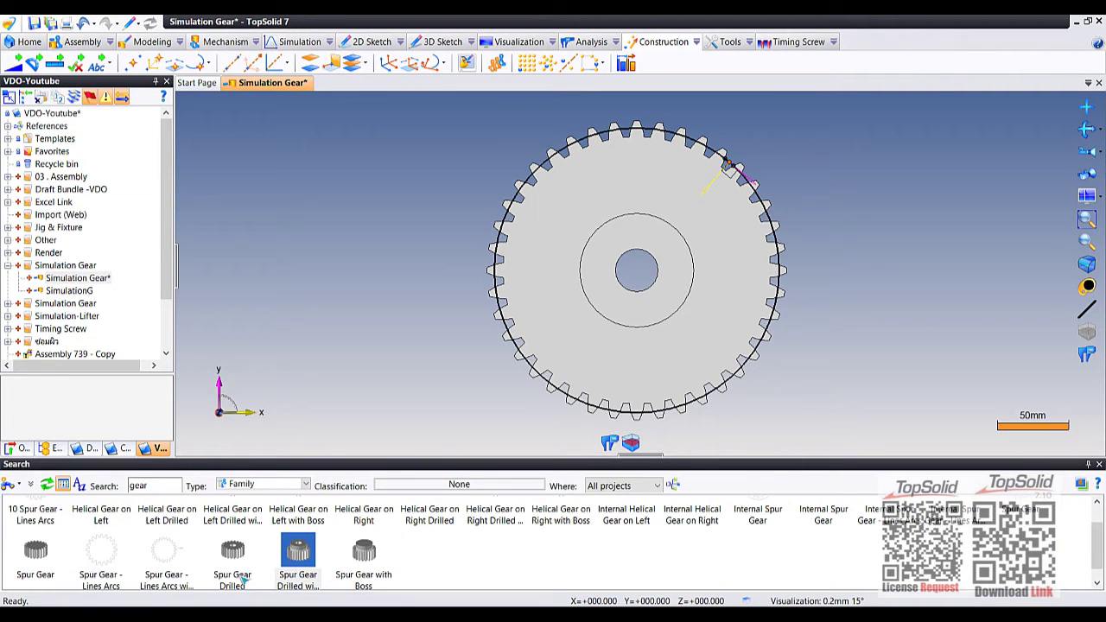
left_click(233, 557)
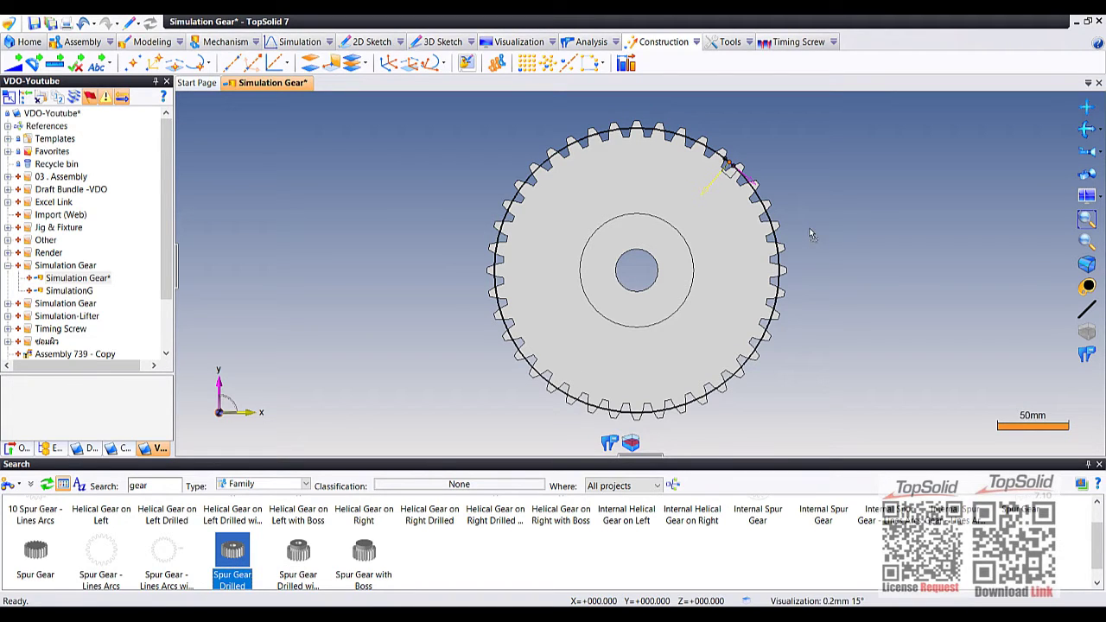
left_click_drag(812, 234, 812, 234)
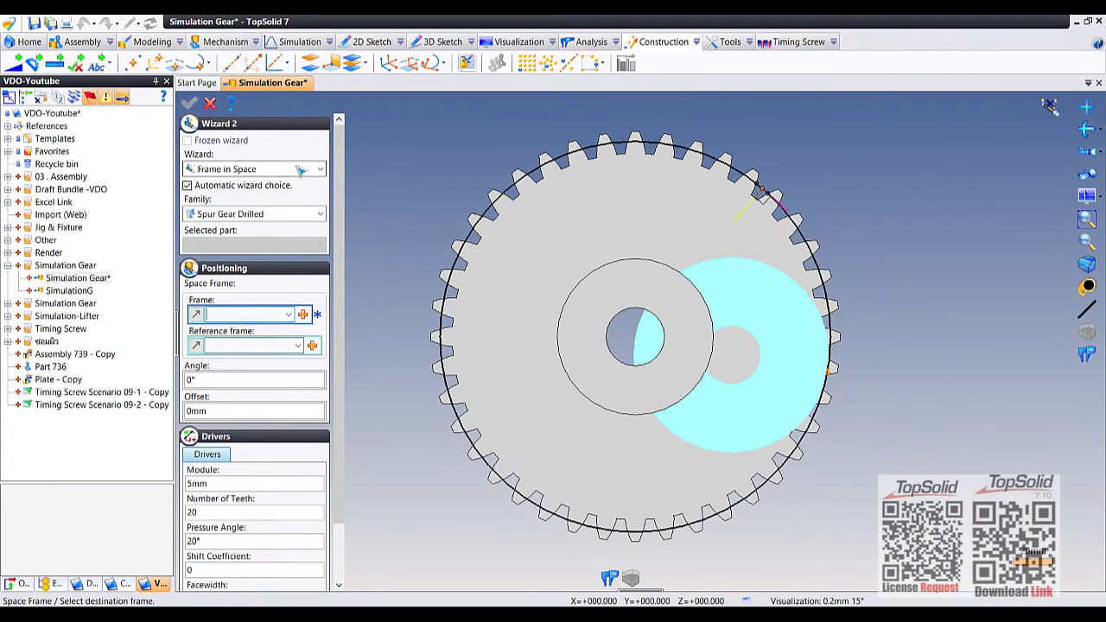
Step: Mesh the 20-tooth gear by its teeth on Frame 1 using Frame in Teeth and confirm
left_click(321, 170)
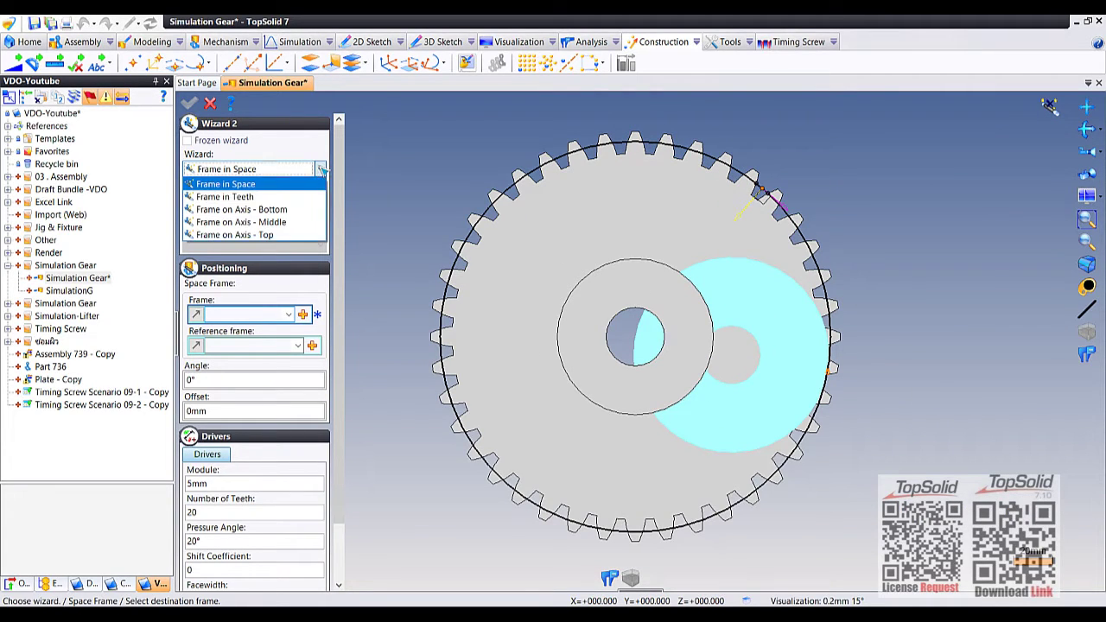
left_click(259, 198)
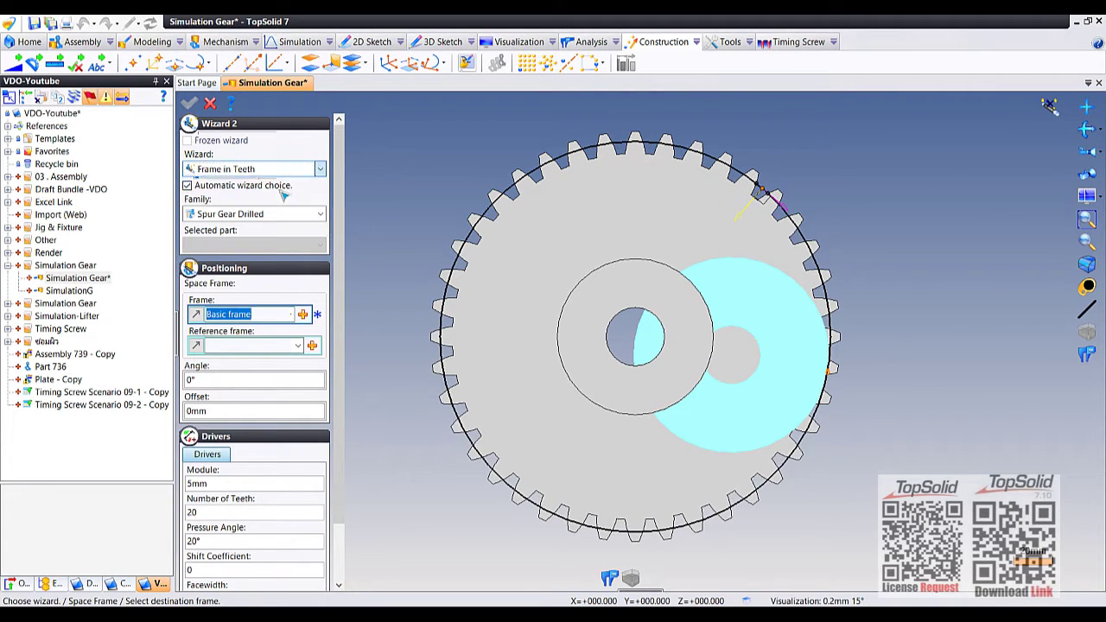
left_click(297, 315)
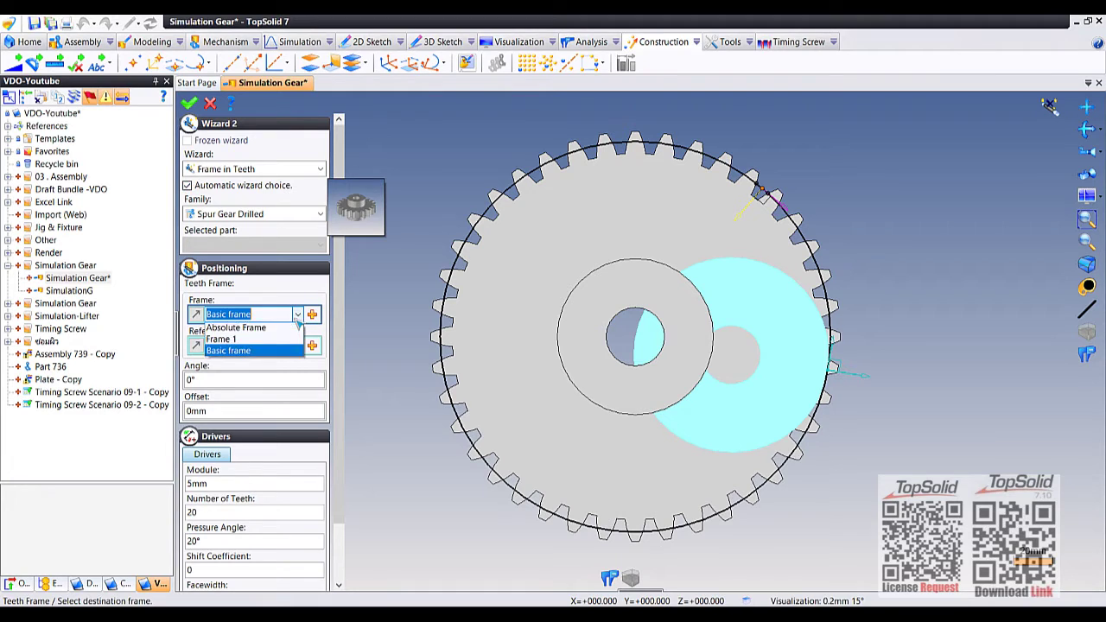
left_click(264, 341)
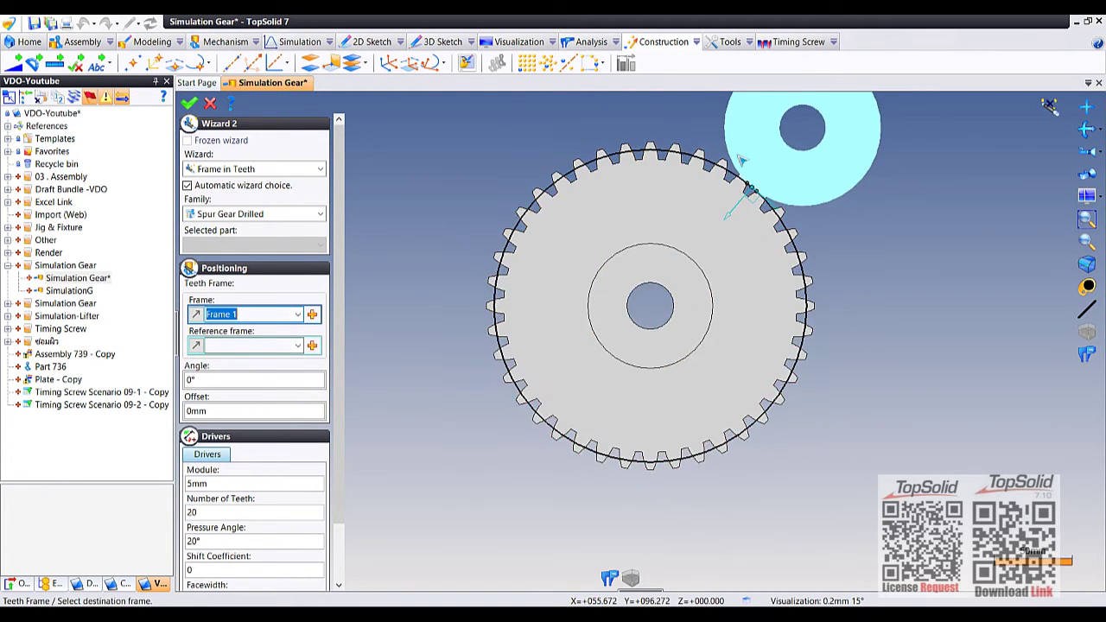
middle_click_drag(725, 207, 730, 214)
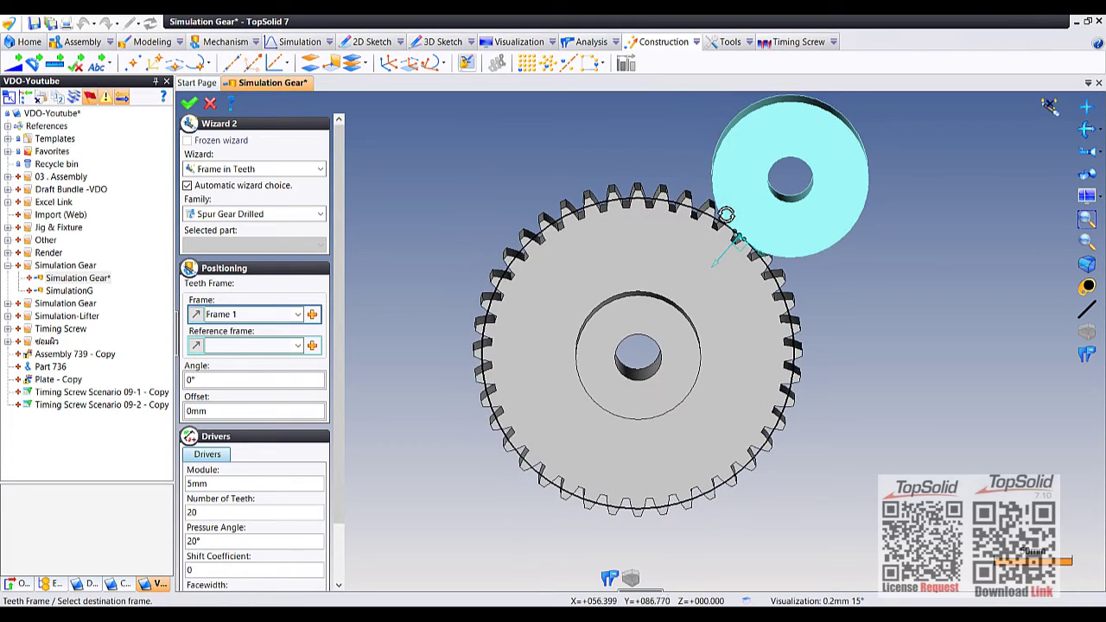
scroll(304, 443, "down", 2)
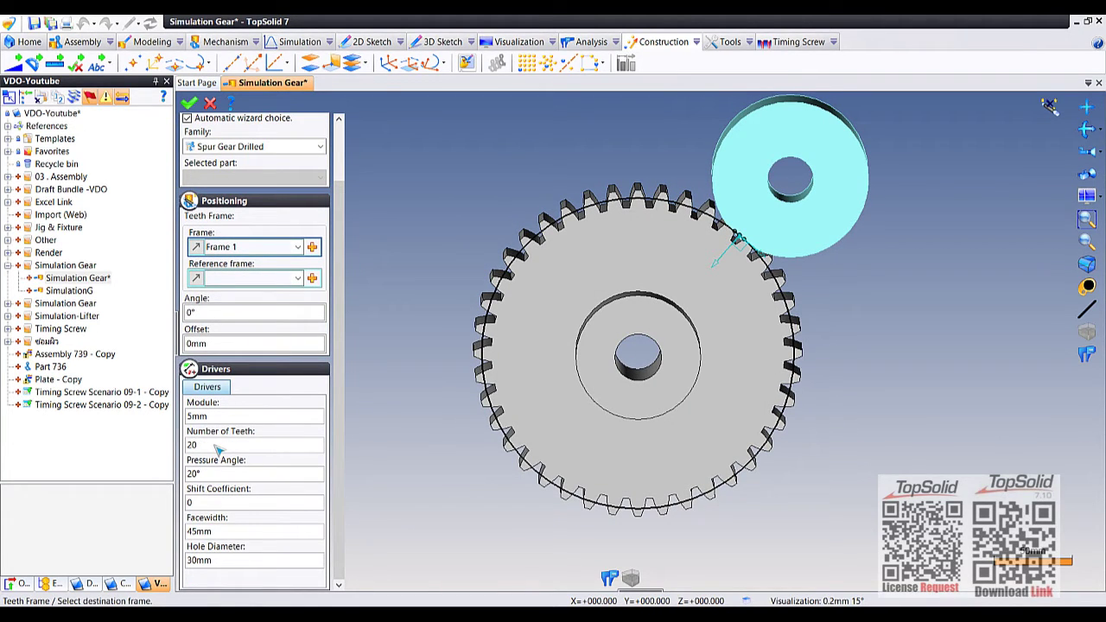
right_click(511, 158)
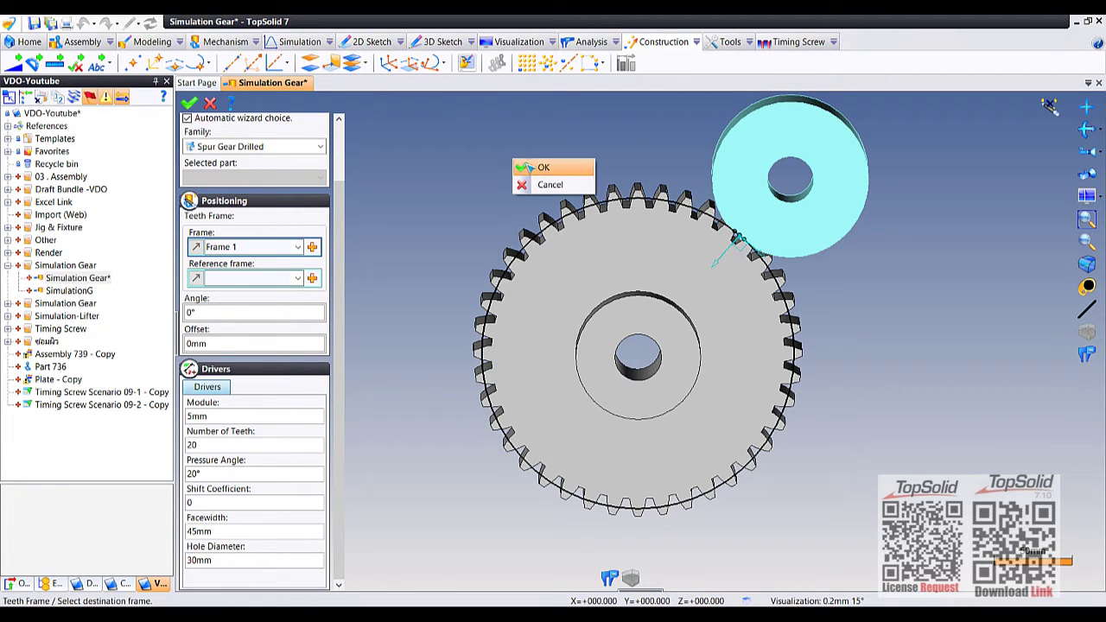
left_click(529, 166)
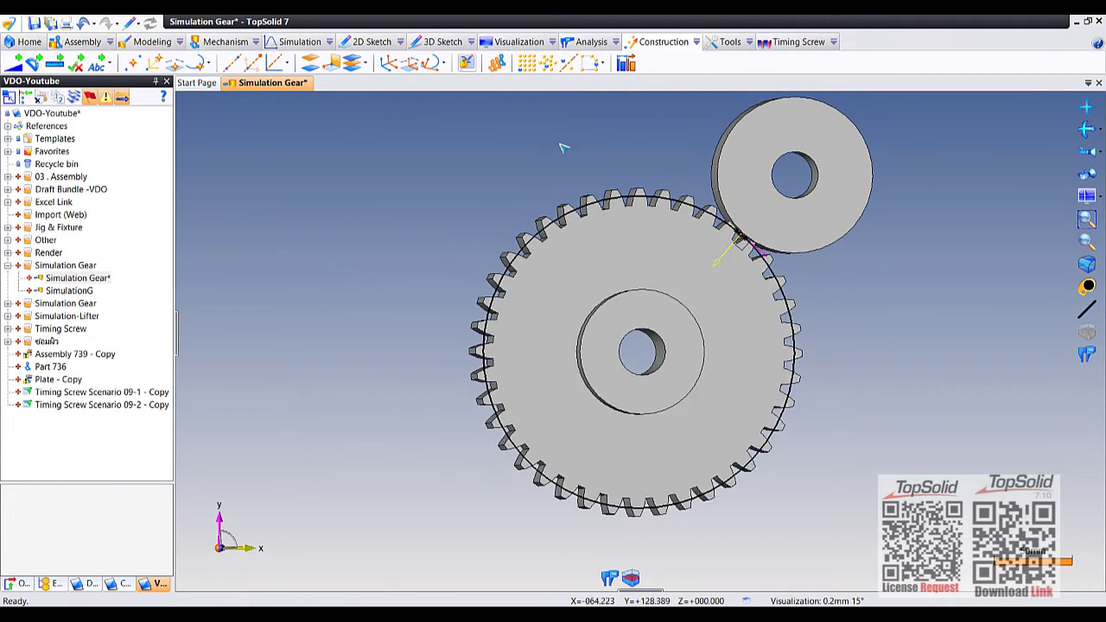
Step: Sketch on the small gear, projecting its outer circular edge into Sketch 2
right_click(761, 151)
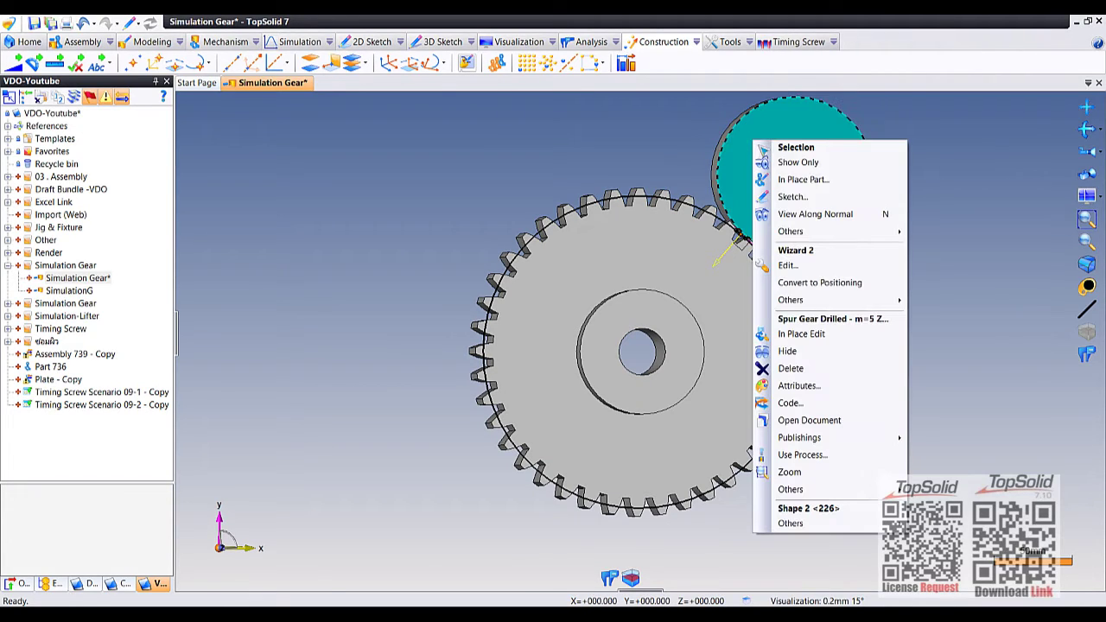
left_click(793, 197)
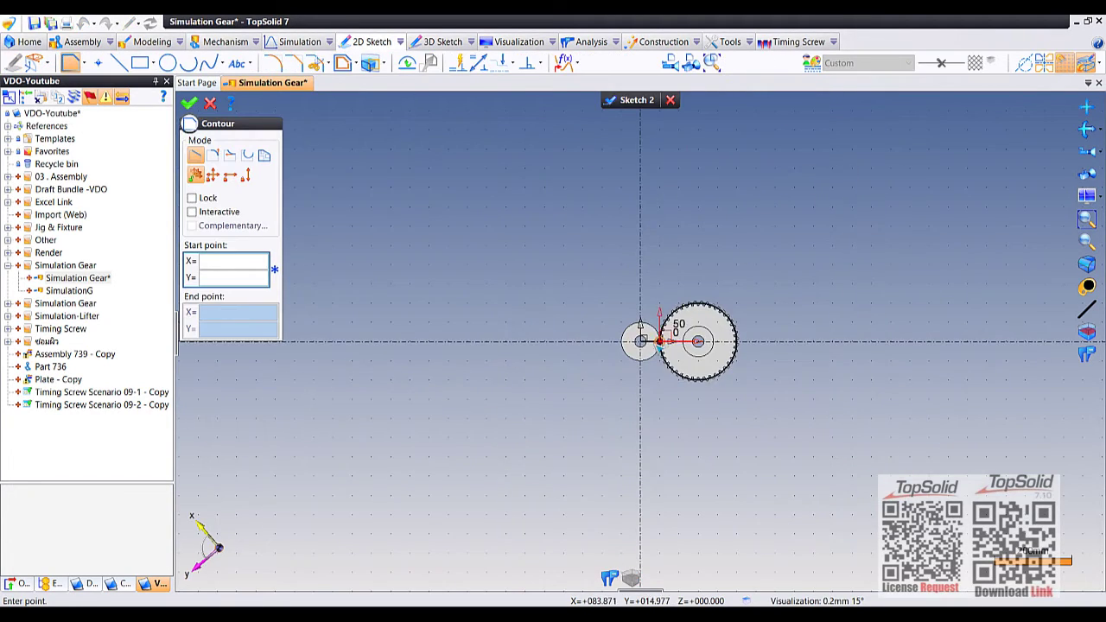
left_click(370, 63)
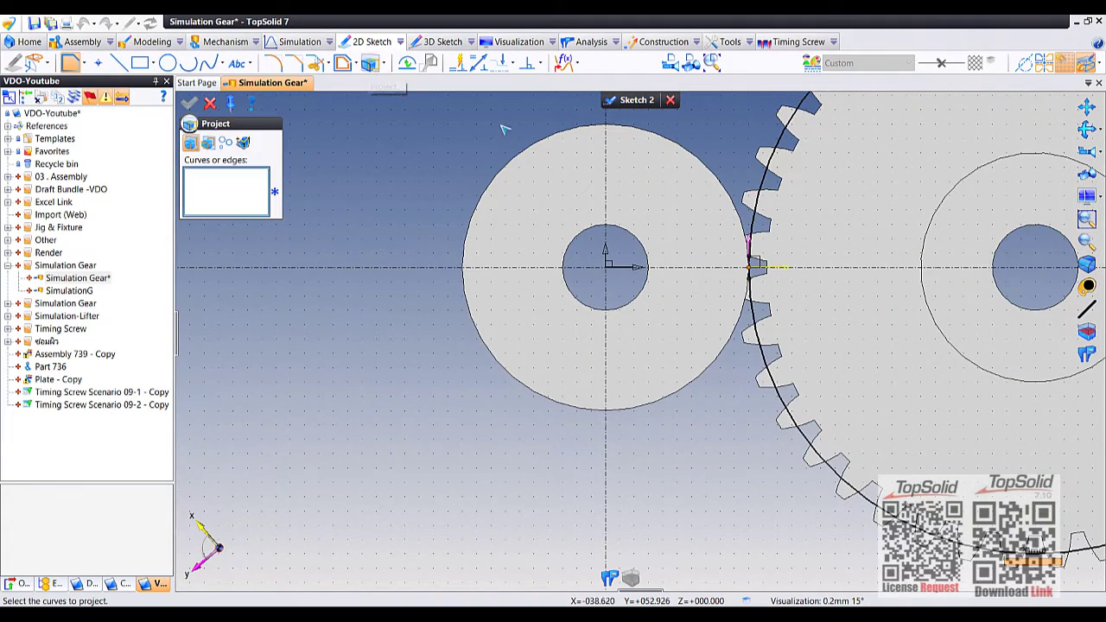
left_click(515, 165)
right_click(458, 127)
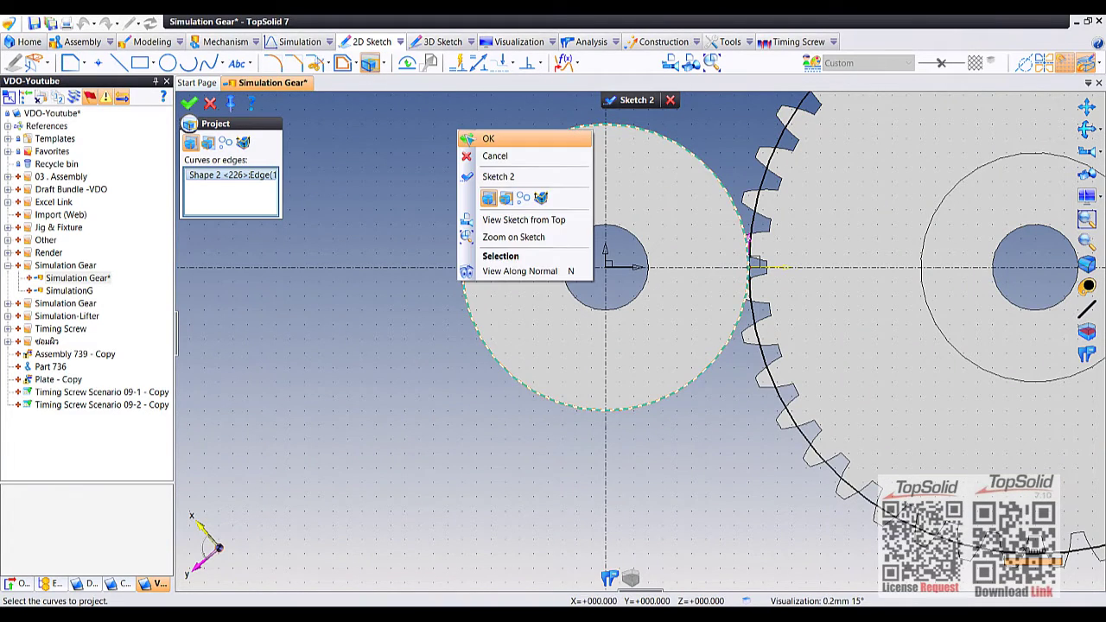
left_click(488, 148)
right_click(459, 128)
left_click(483, 147)
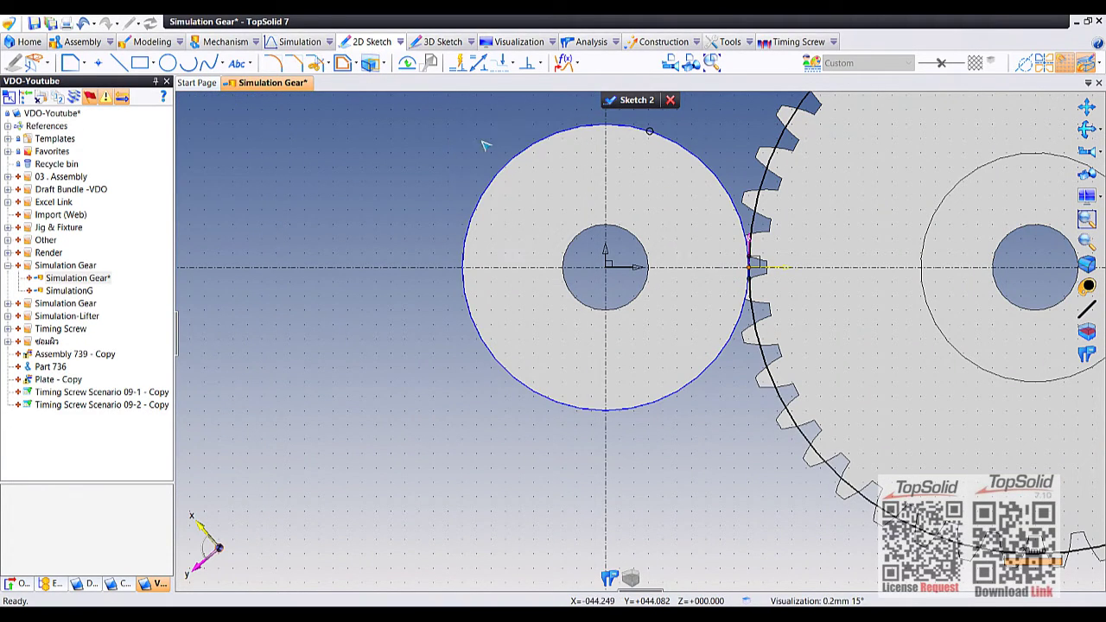
left_click(610, 100)
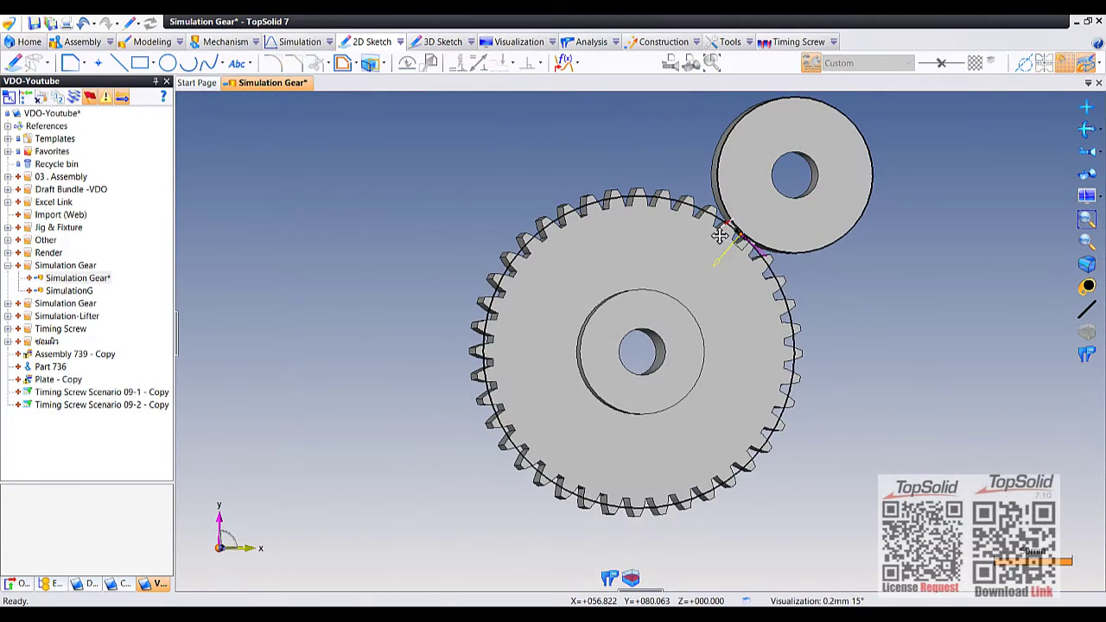
Step: Switch the small gear to Detailed Representation so its cut teeth show
middle_click_drag(716, 237, 728, 200)
right_click(722, 193)
mouse_move(756, 536)
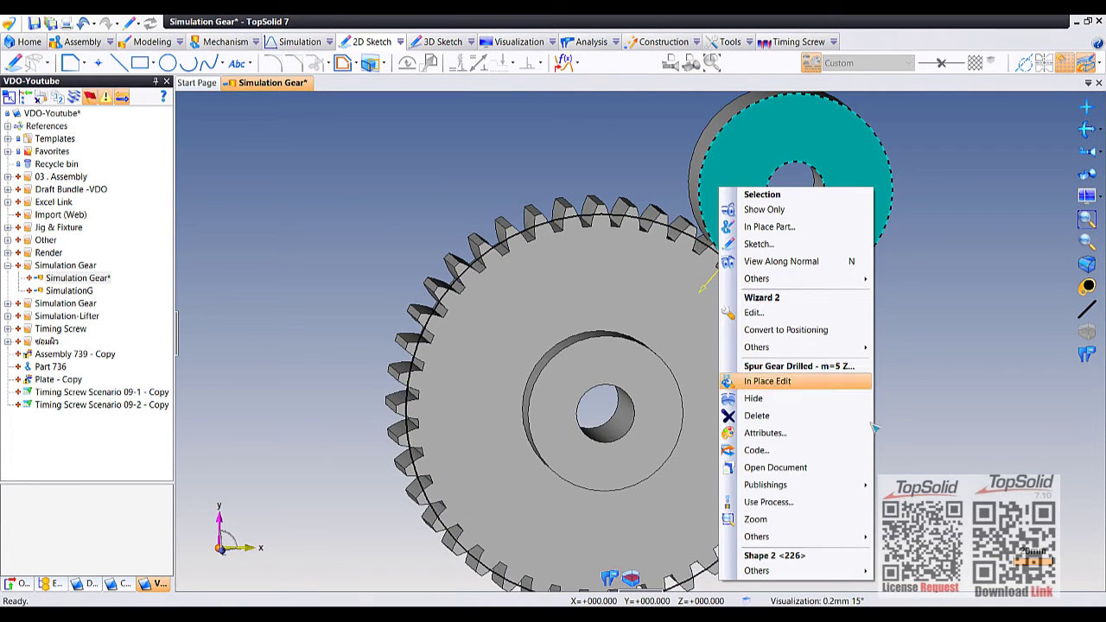
left_click(942, 476)
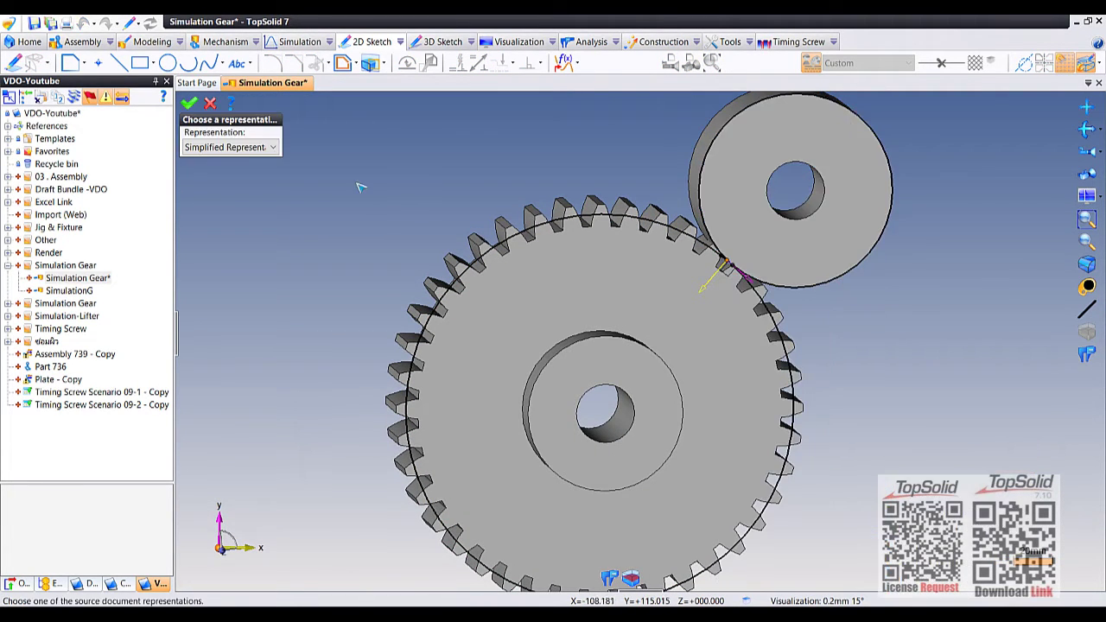
left_click(272, 148)
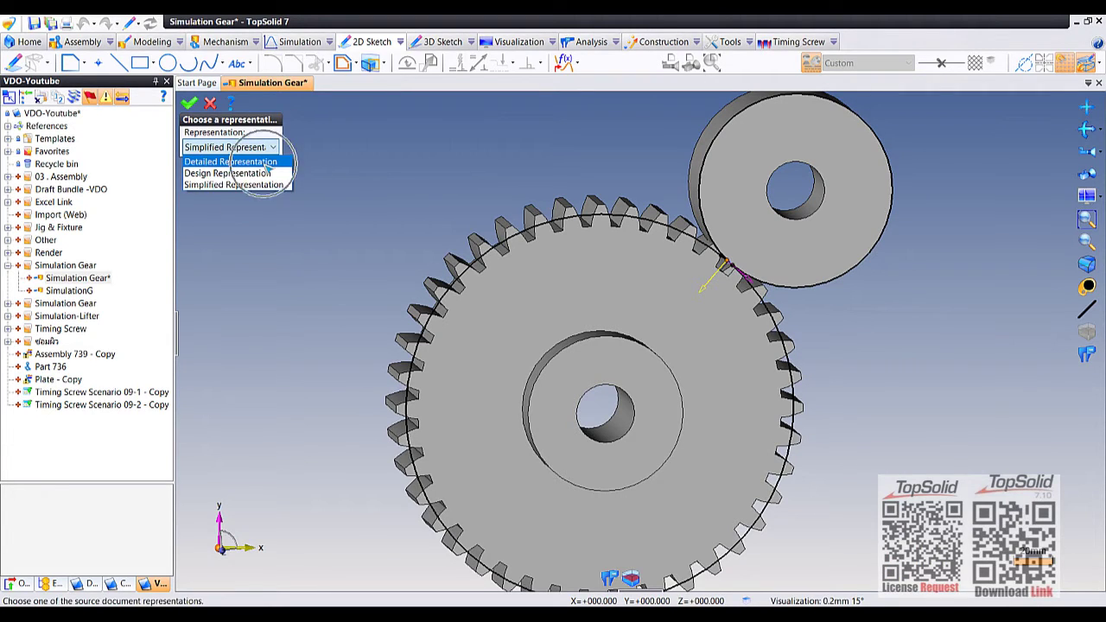
left_click(230, 161)
left_click(189, 103)
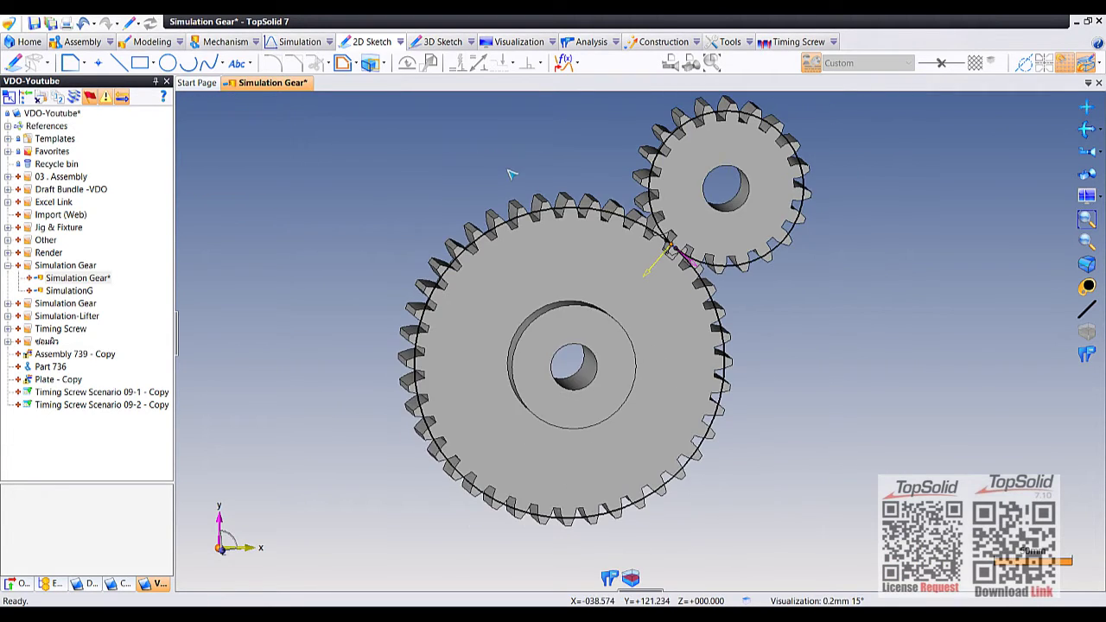
middle_click_drag(512, 175, 510, 176)
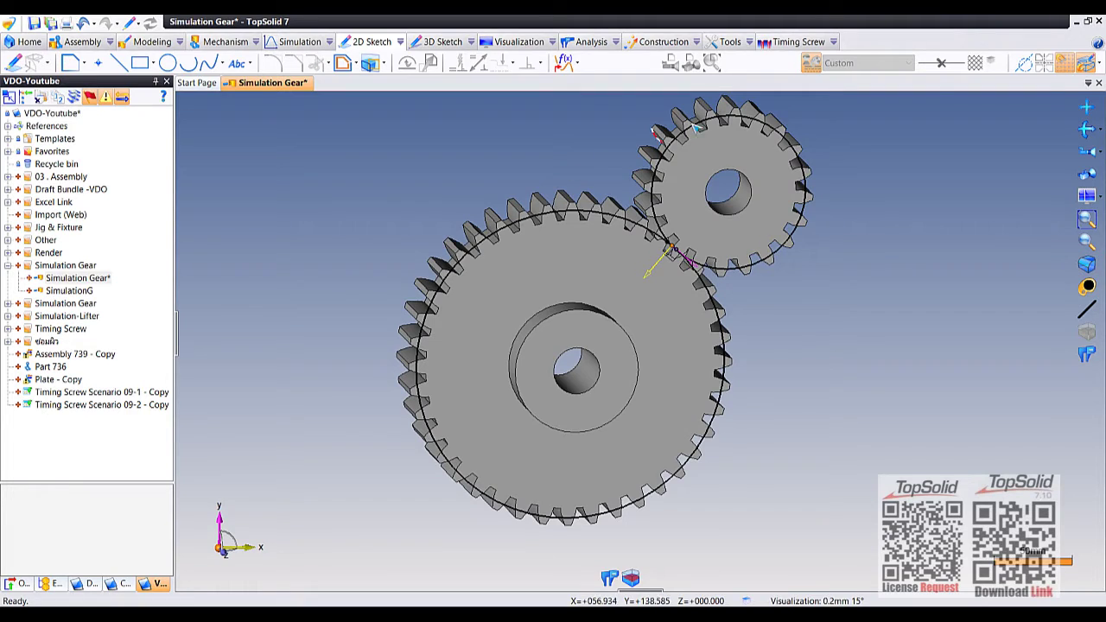
Step: Reopen Sketch 2 in a normal view and place a point on the small gear's red circle
scroll(696, 127, "up", 2)
left_click(1091, 153)
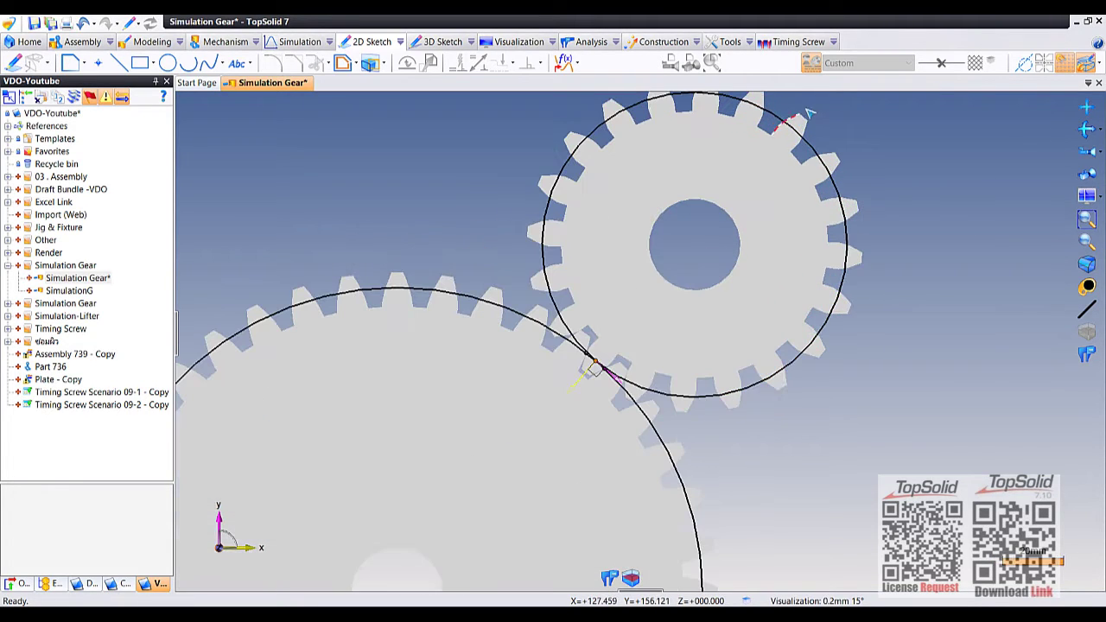
right_click(772, 125)
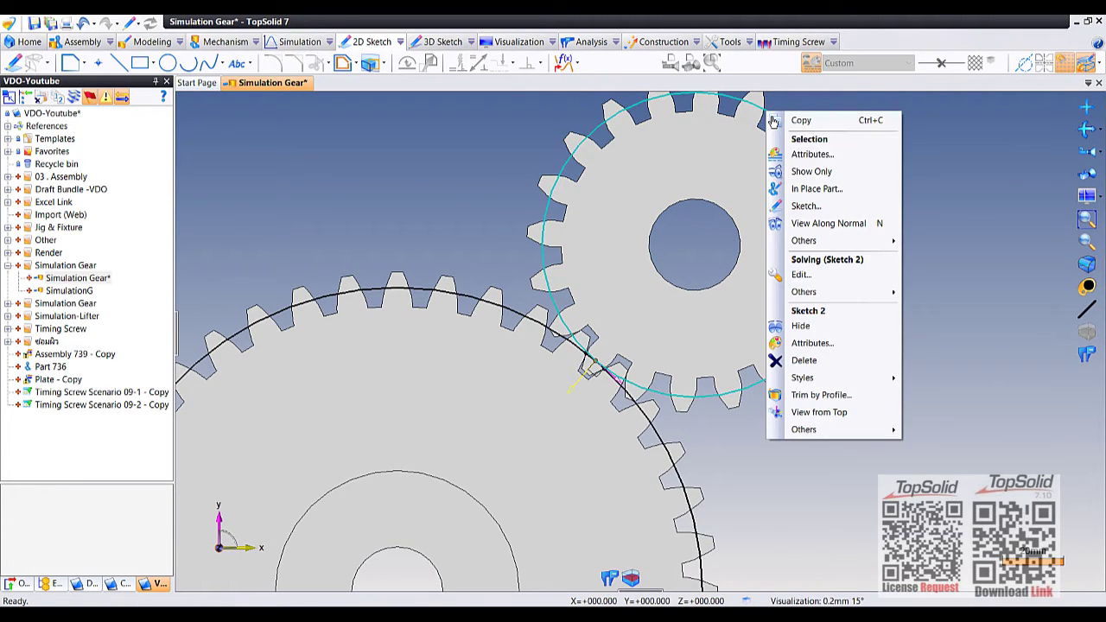
left_click(801, 275)
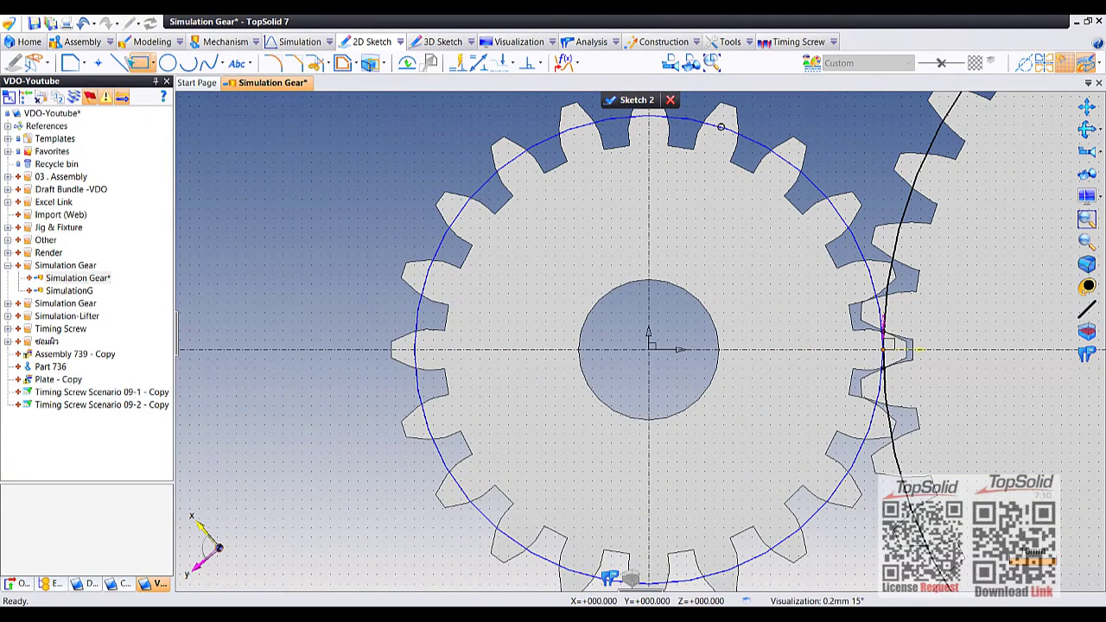
left_click(97, 62)
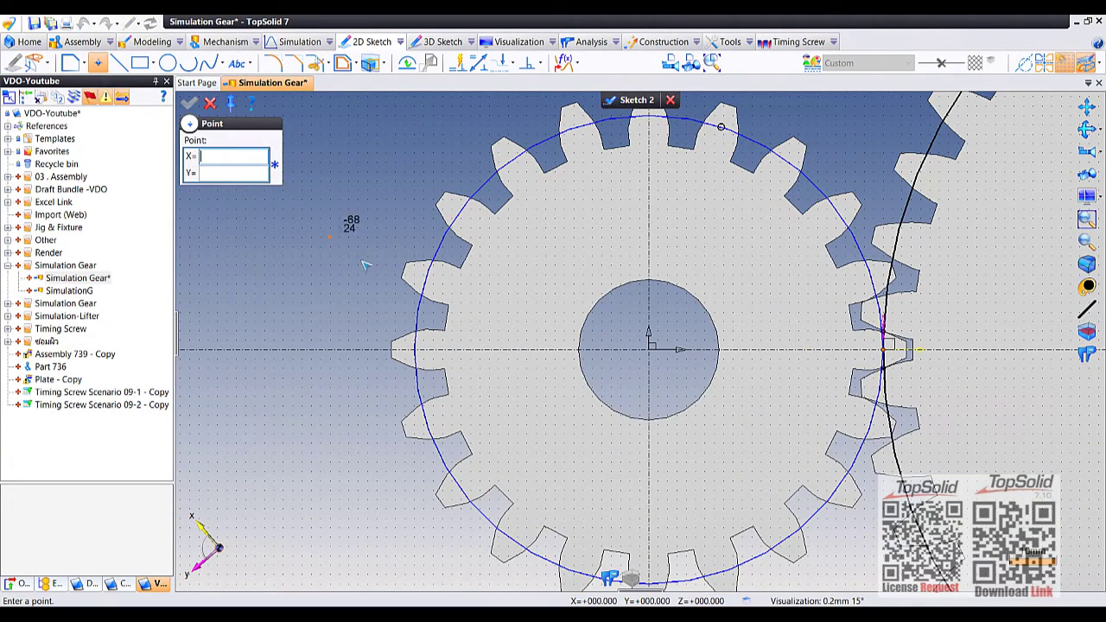
scroll(434, 268, "up", 1)
left_click(433, 259)
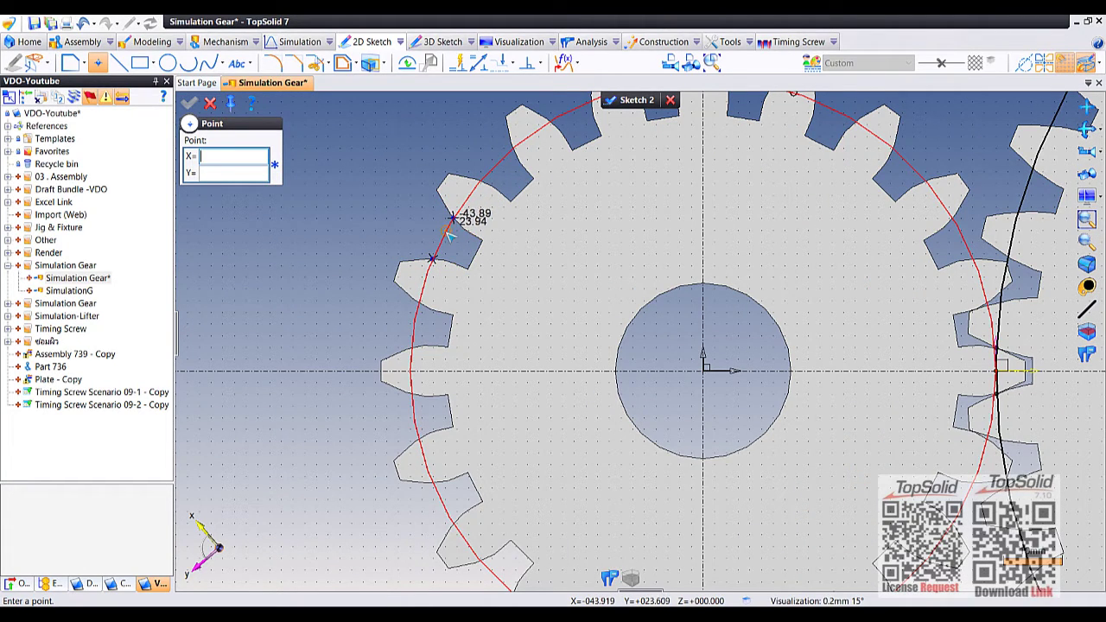
right_click(380, 180)
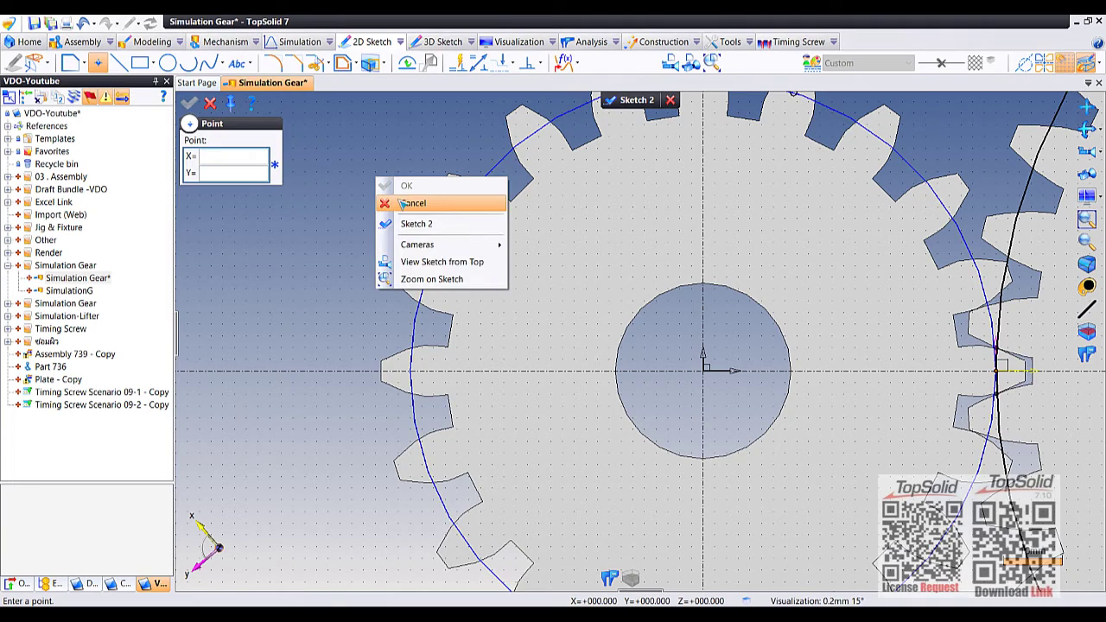
left_click(413, 203)
Step: Centre a point between Vertex(6) and Vertex(5) with a centering constraint, then close Sketch 2
left_click(530, 63)
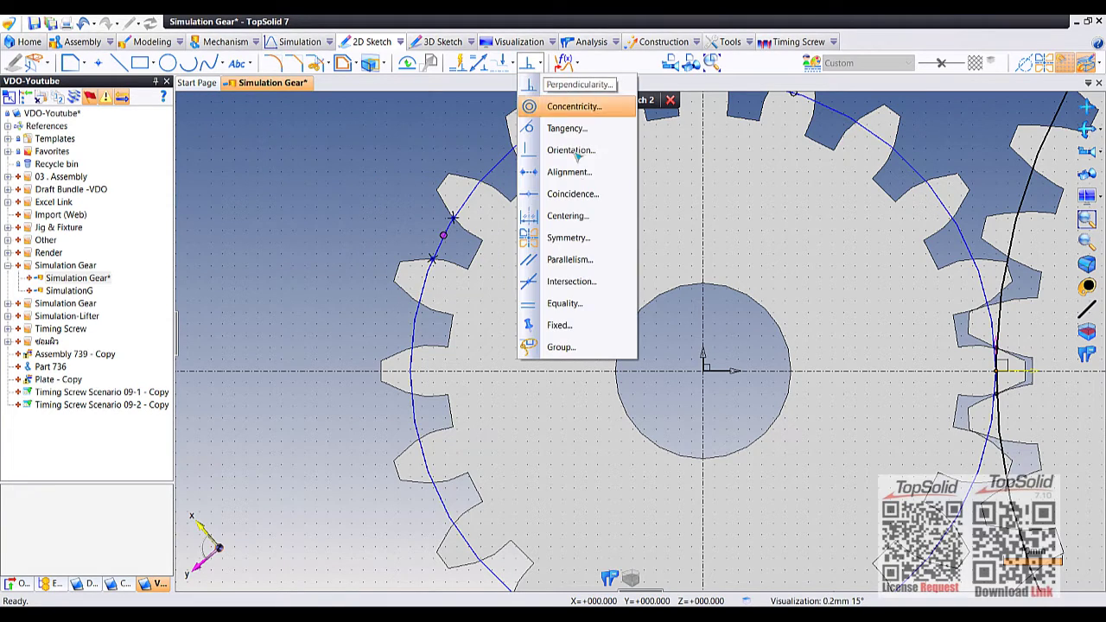
left_click(568, 216)
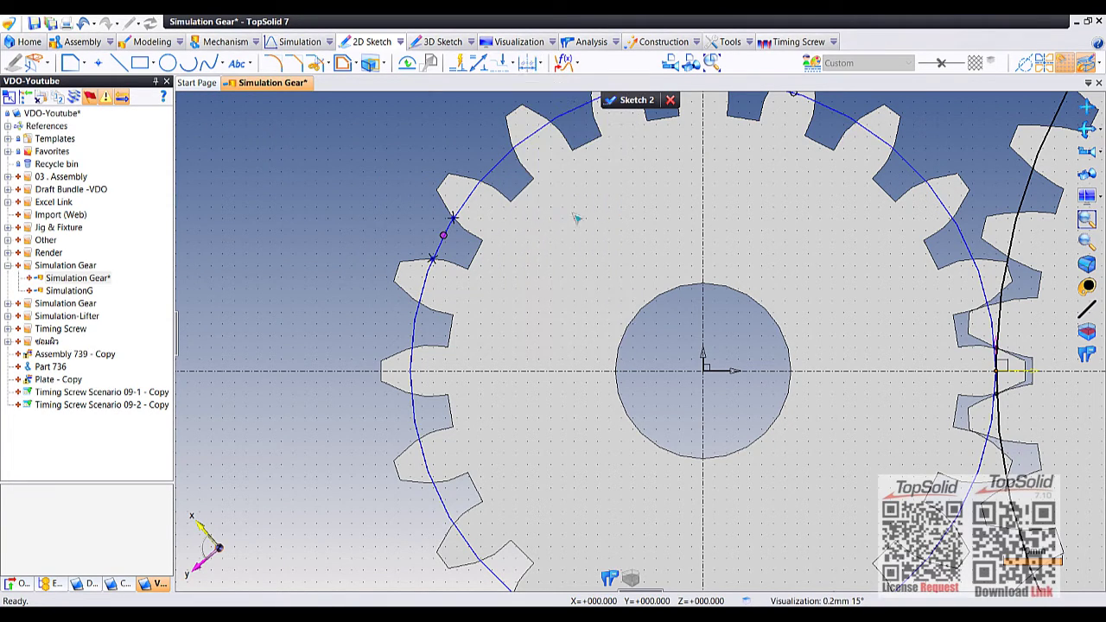
left_click(451, 216)
left_click(433, 260)
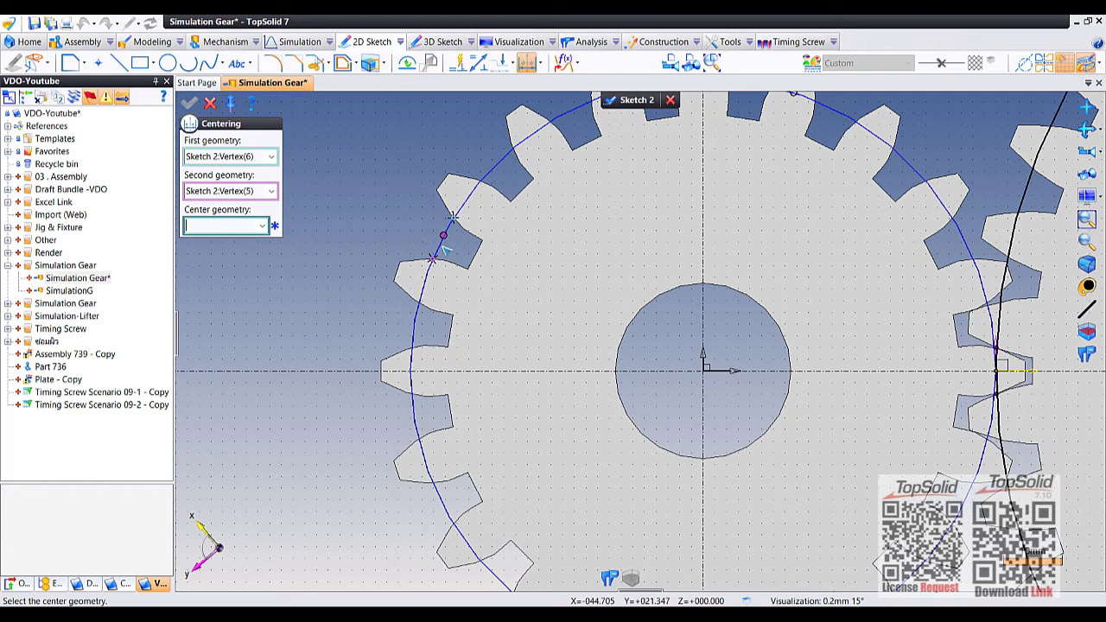
left_click(443, 236)
right_click(411, 166)
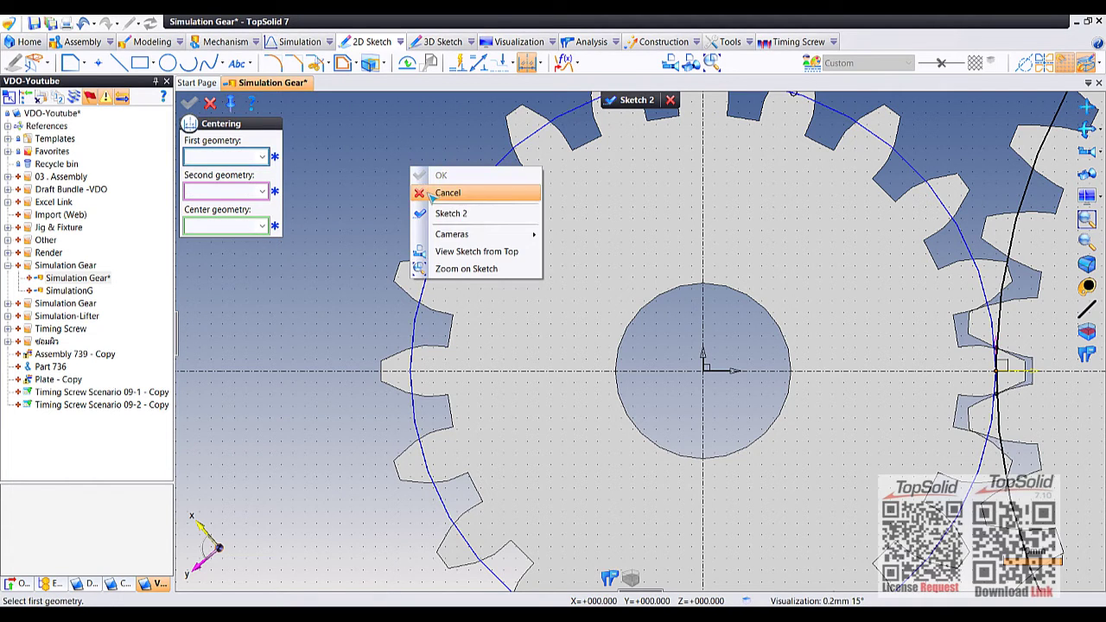
left_click(436, 190)
left_click(611, 101)
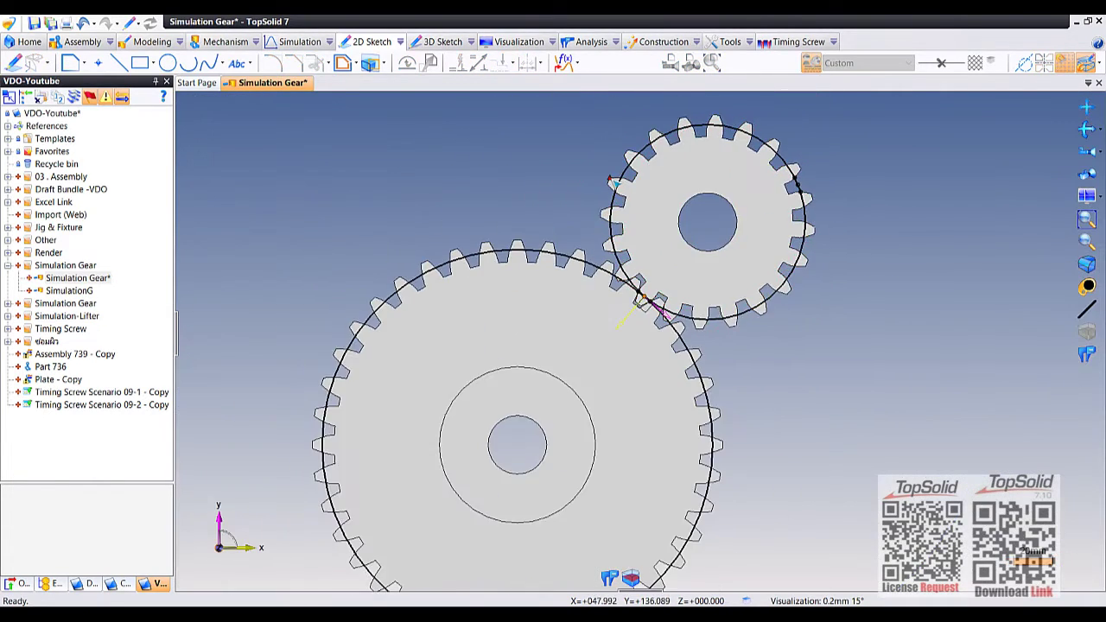
Step: Start a Frame on Profile using the small gear's Sketch 2 circle and its vertex
left_click(661, 43)
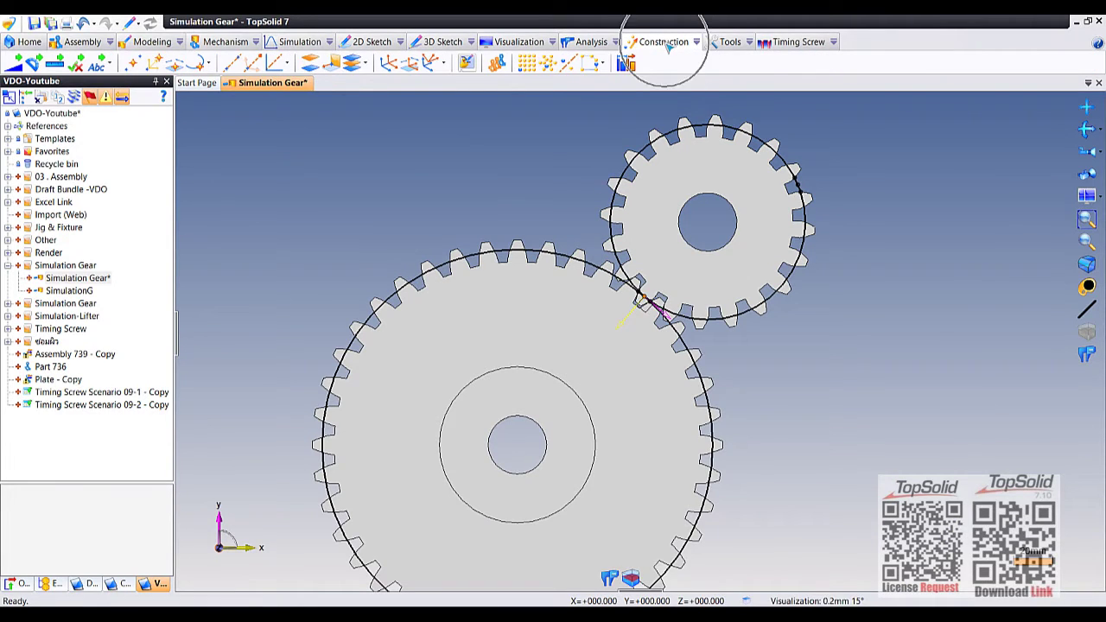
left_click(433, 62)
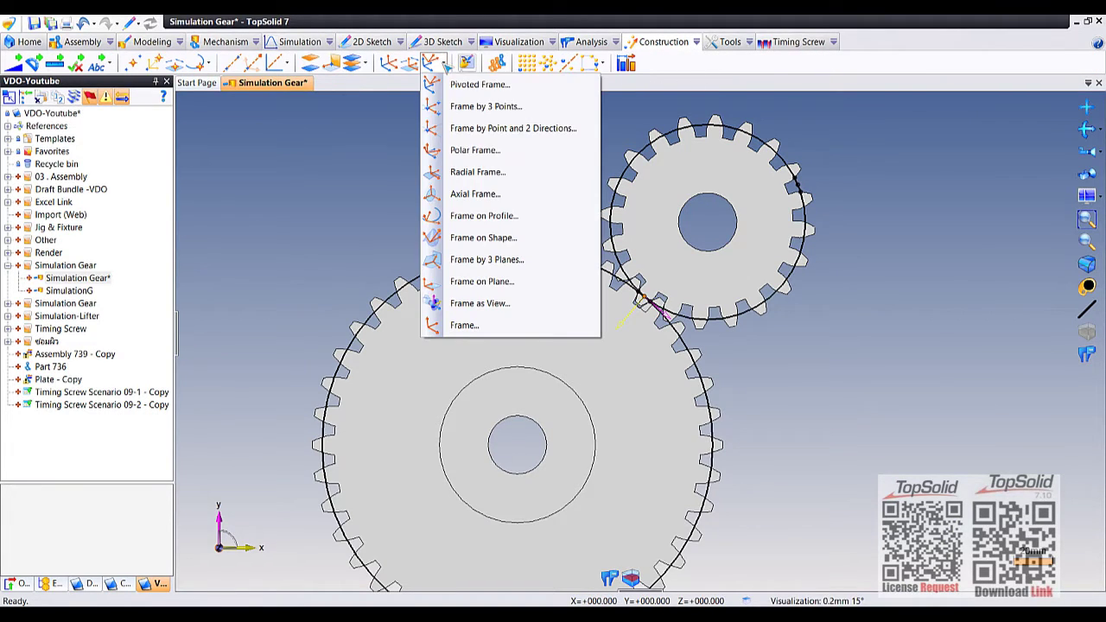
left_click(480, 216)
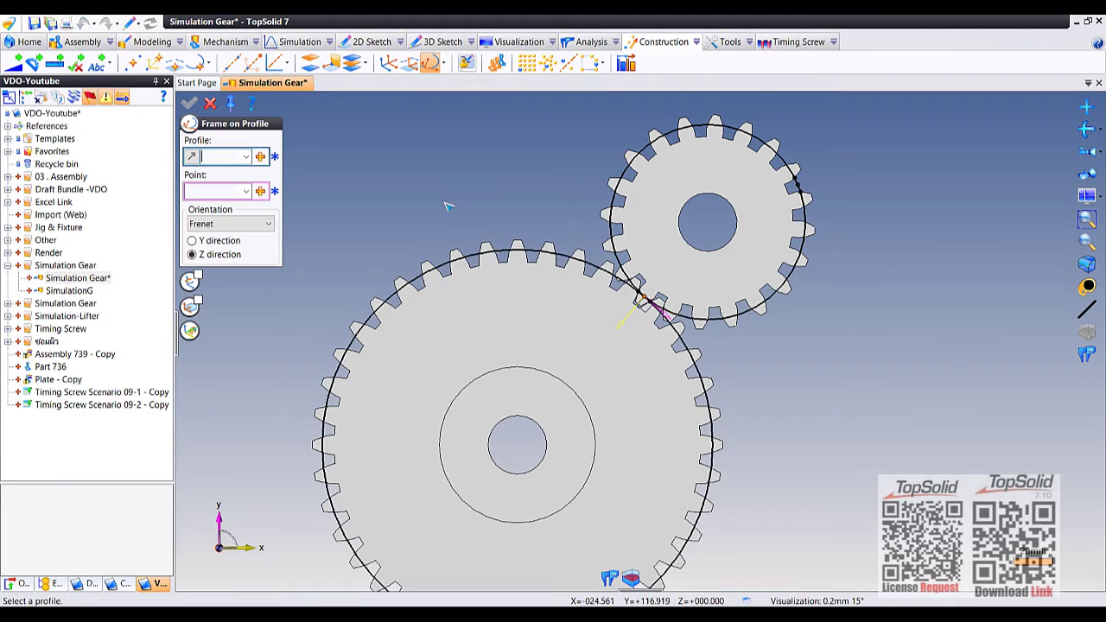
scroll(765, 184, "up", 3)
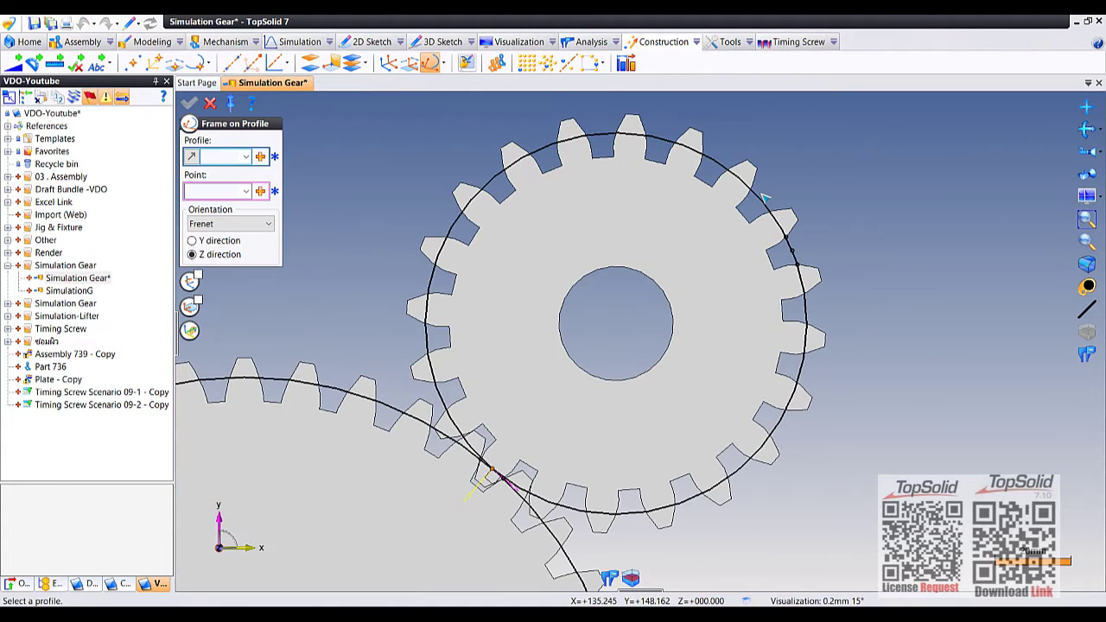
left_click(765, 197)
scroll(800, 249, "up", 2)
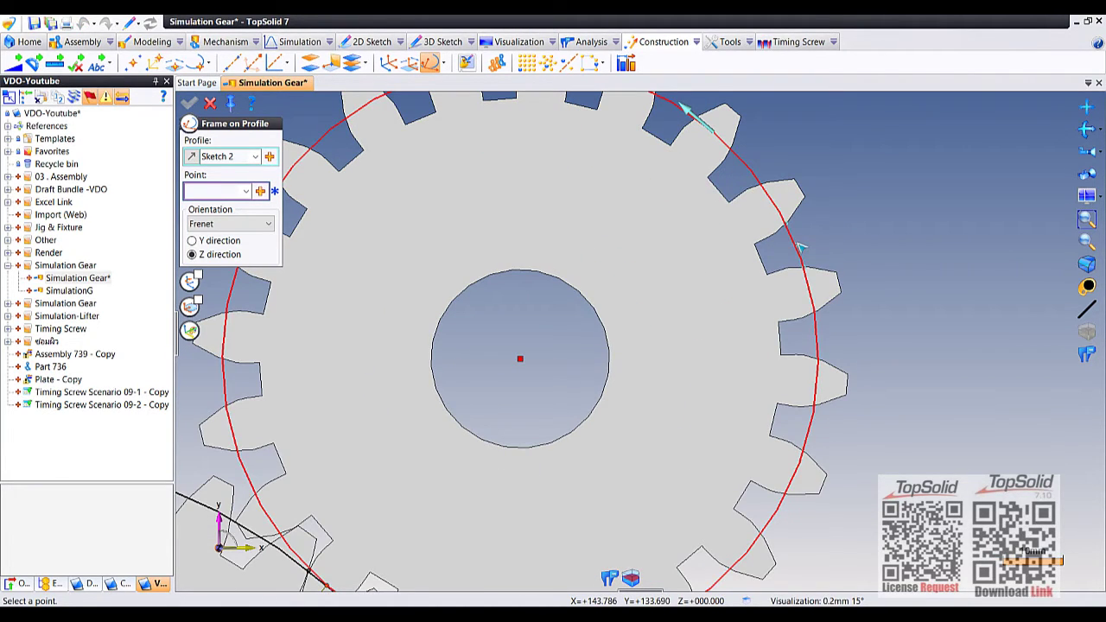
left_click(801, 248)
Step: Rotate the new frame 90° and validate it, then reframe both gears
scroll(801, 248, "down", 4)
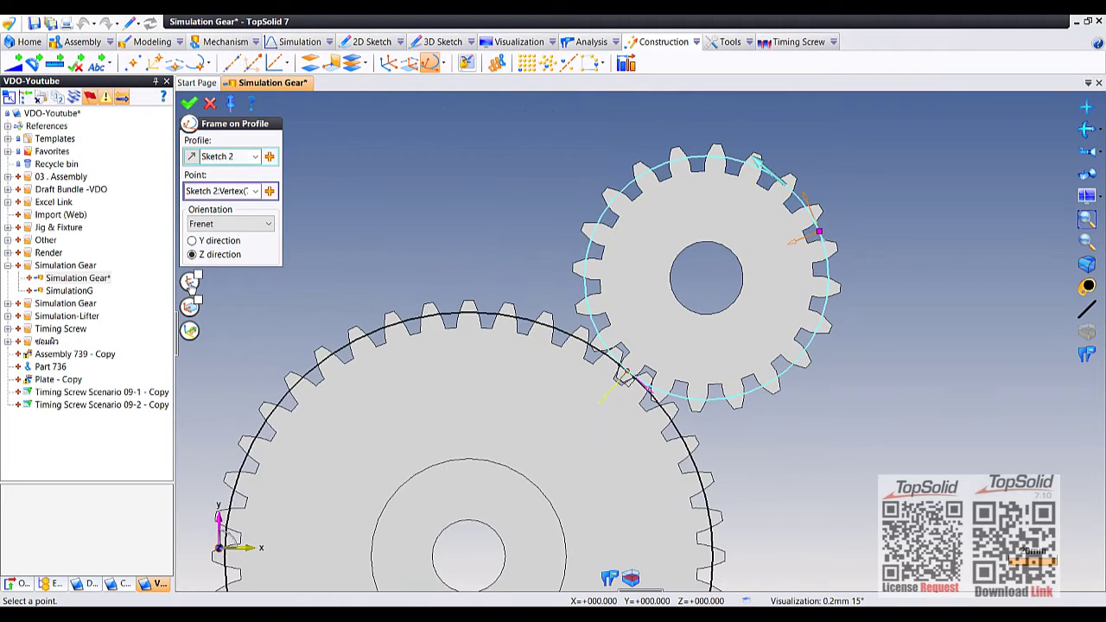
left_click(191, 282)
right_click(492, 190)
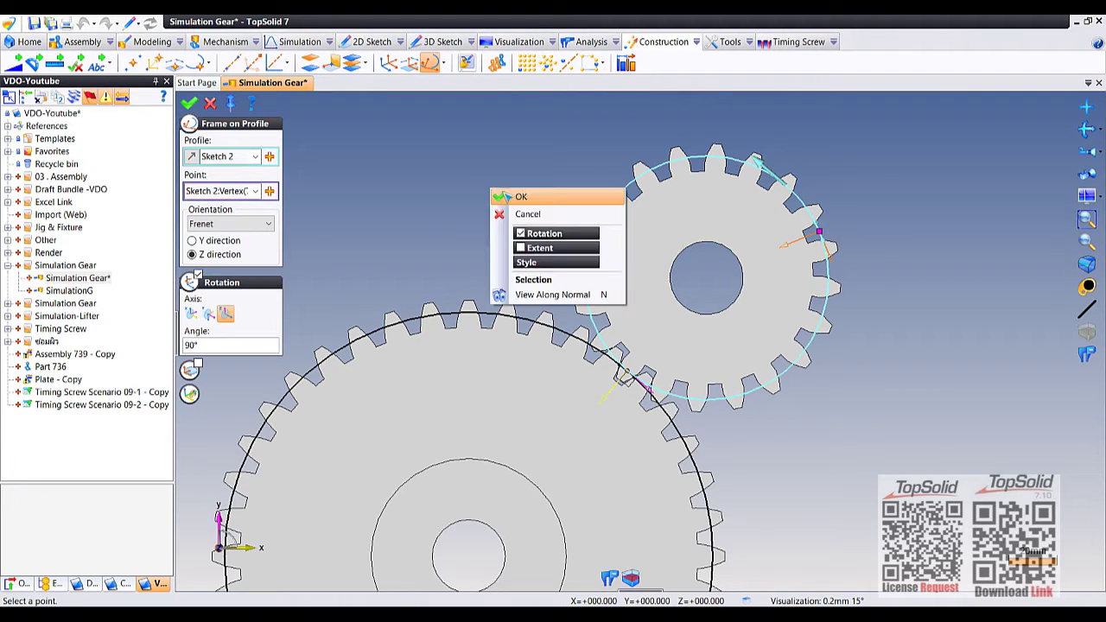
left_click(507, 197)
right_click(507, 197)
left_click(513, 207)
scroll(513, 210, "down", 3)
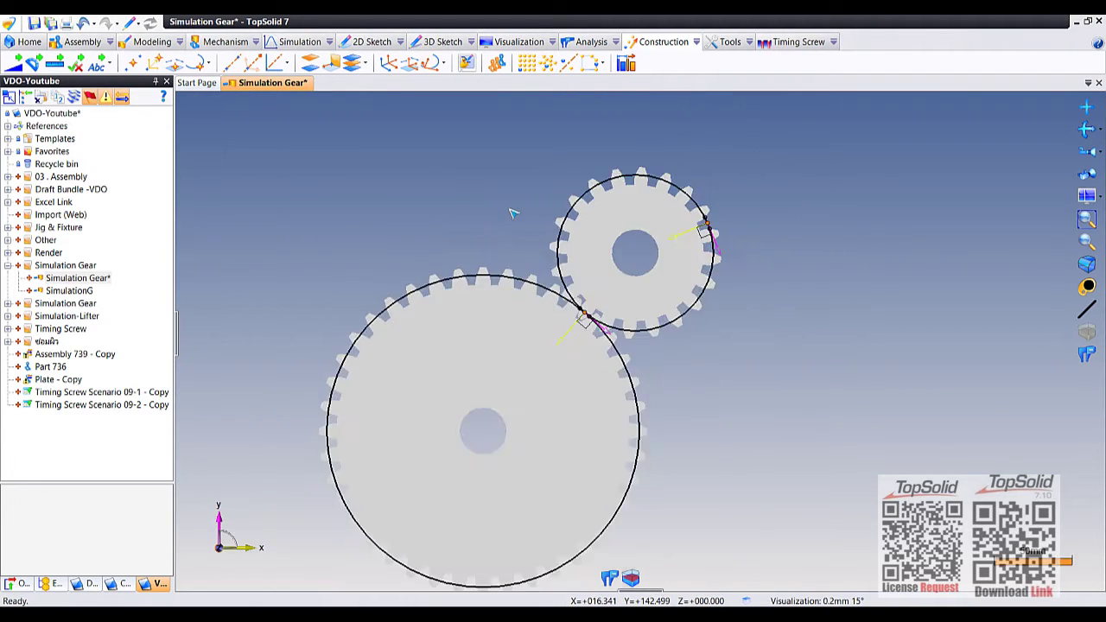
mouse_move(513, 210)
middle_mouse_down()
mouse_move(599, 147)
mouse_move(532, 163)
middle_mouse_up()
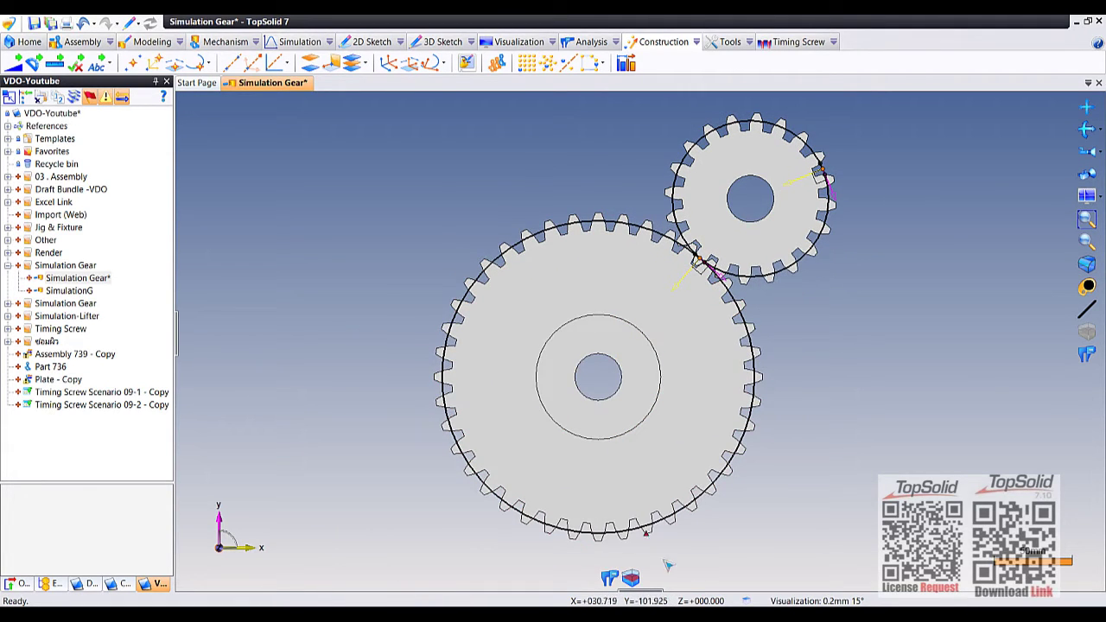
Step: Insert a Spur Gear Drilled with Boss from the library, positioned by its teeth frame on Frame 2
left_click(656, 594)
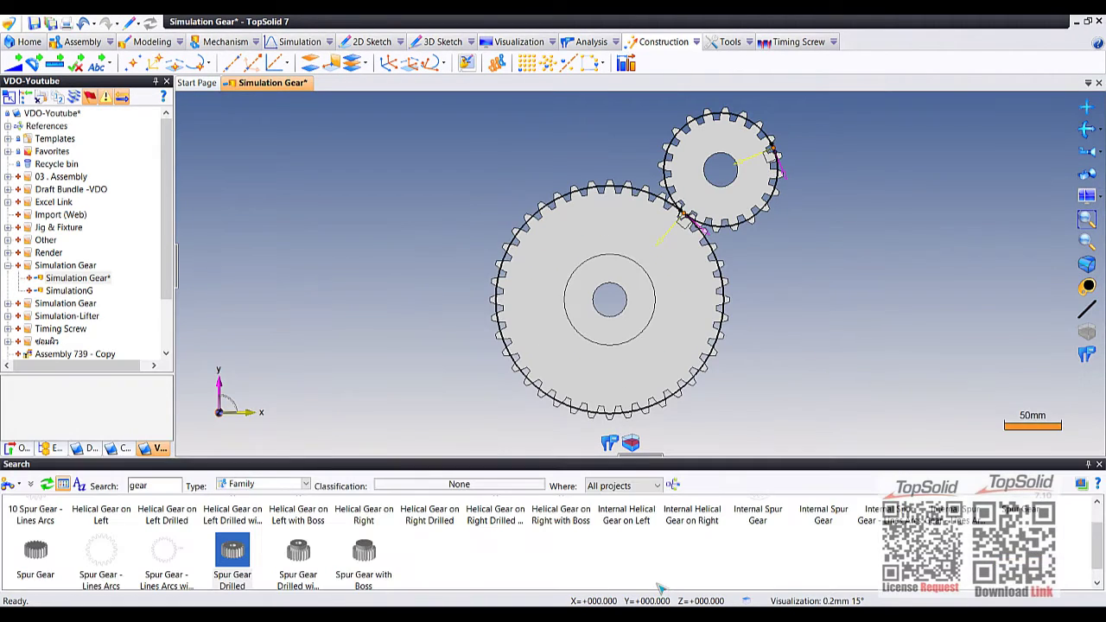
left_click(305, 559)
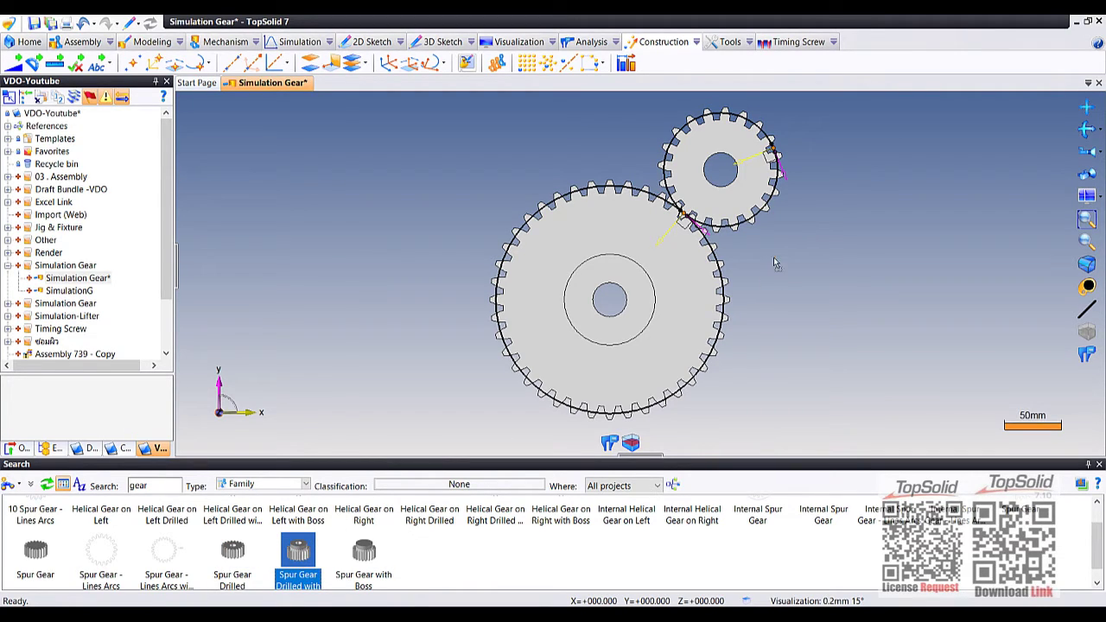
left_click_drag(297, 559, 773, 256)
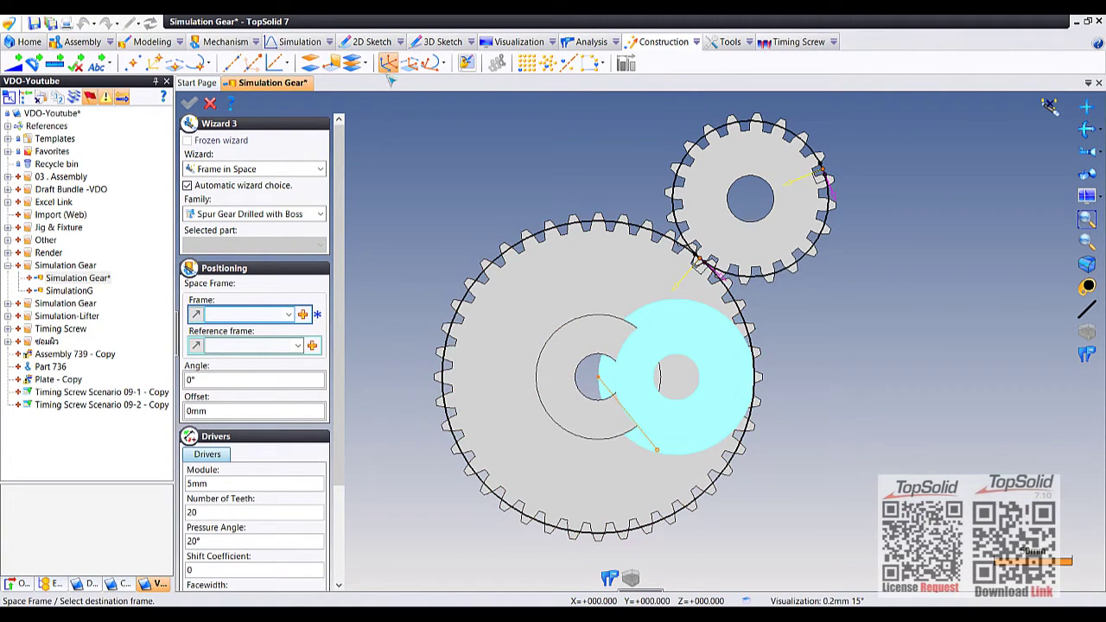
left_click(321, 169)
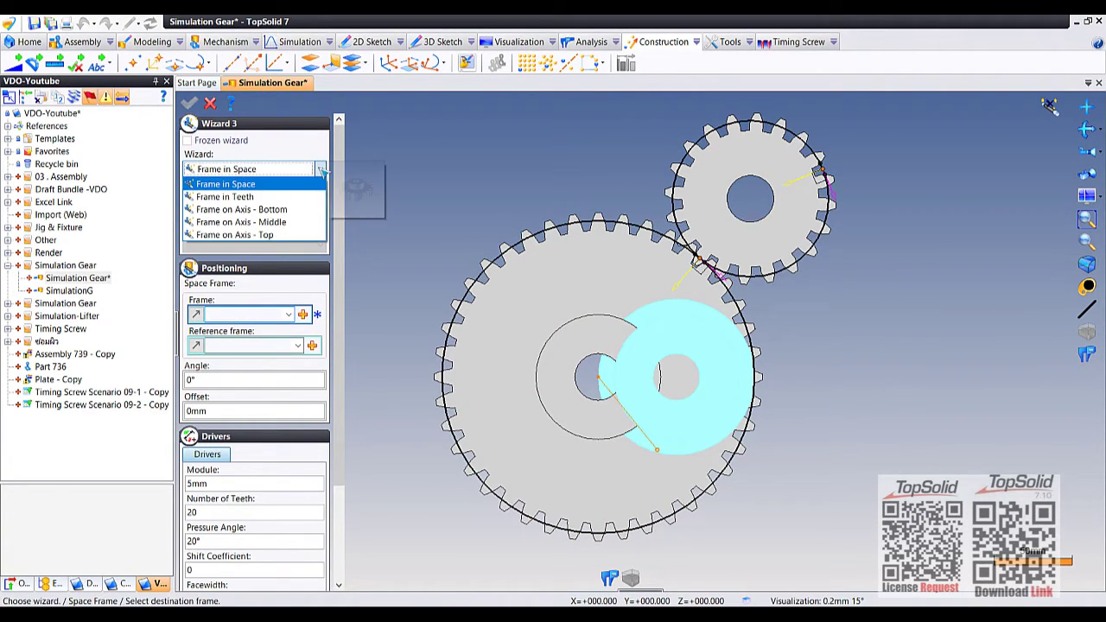
left_click(271, 196)
left_click(298, 315)
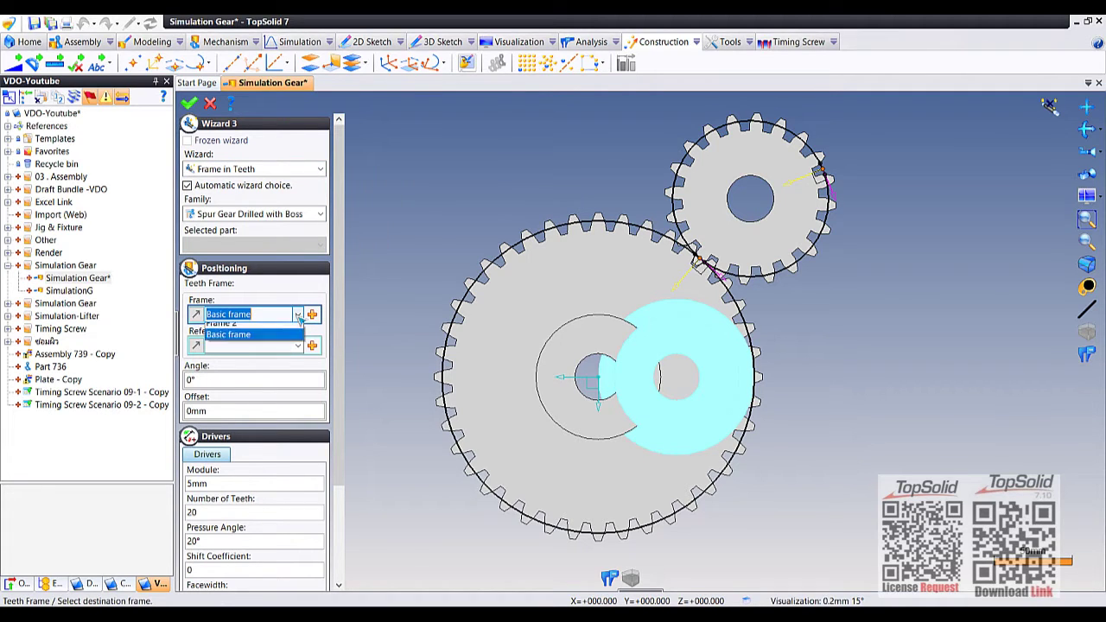
left_click(220, 350)
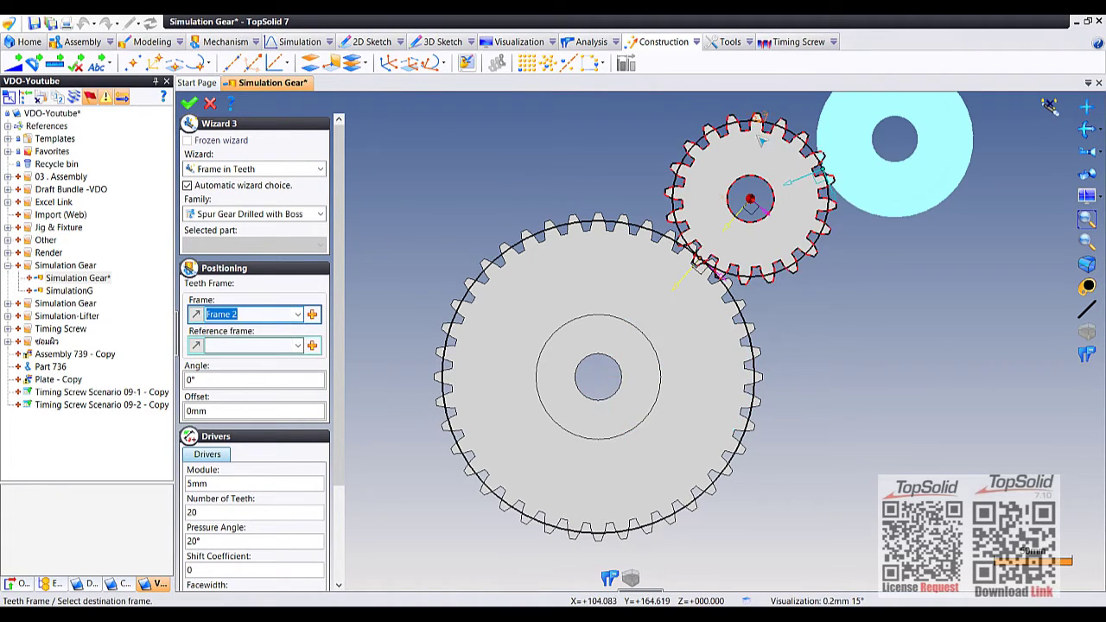
mouse_move(537, 247)
middle_mouse_down()
mouse_move(739, 142)
mouse_move(707, 144)
middle_mouse_up()
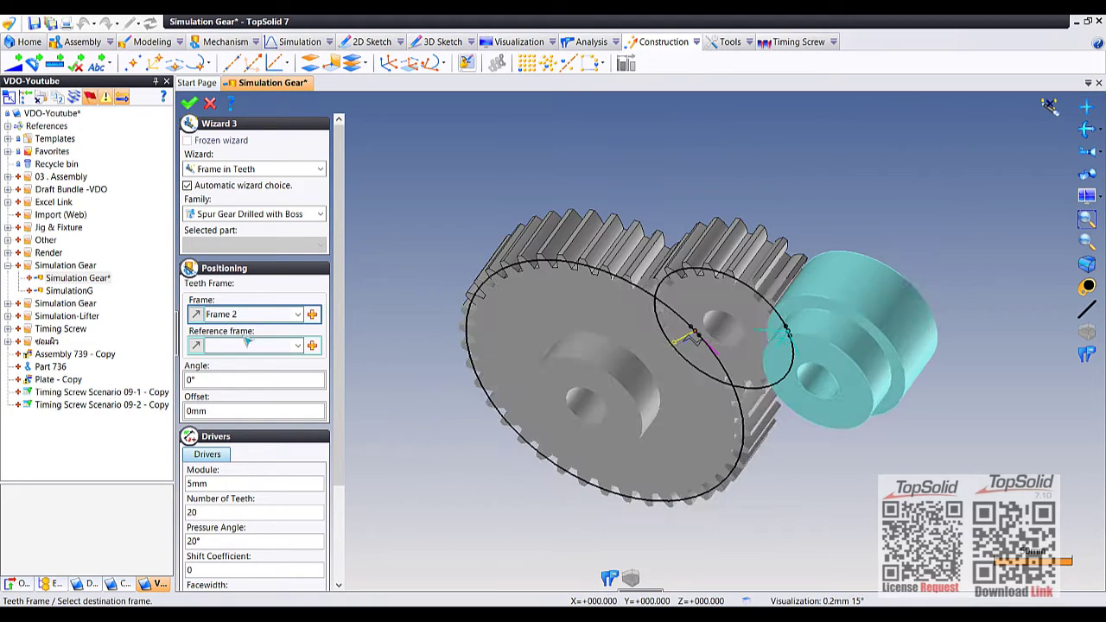
scroll(259, 406, "down", 3)
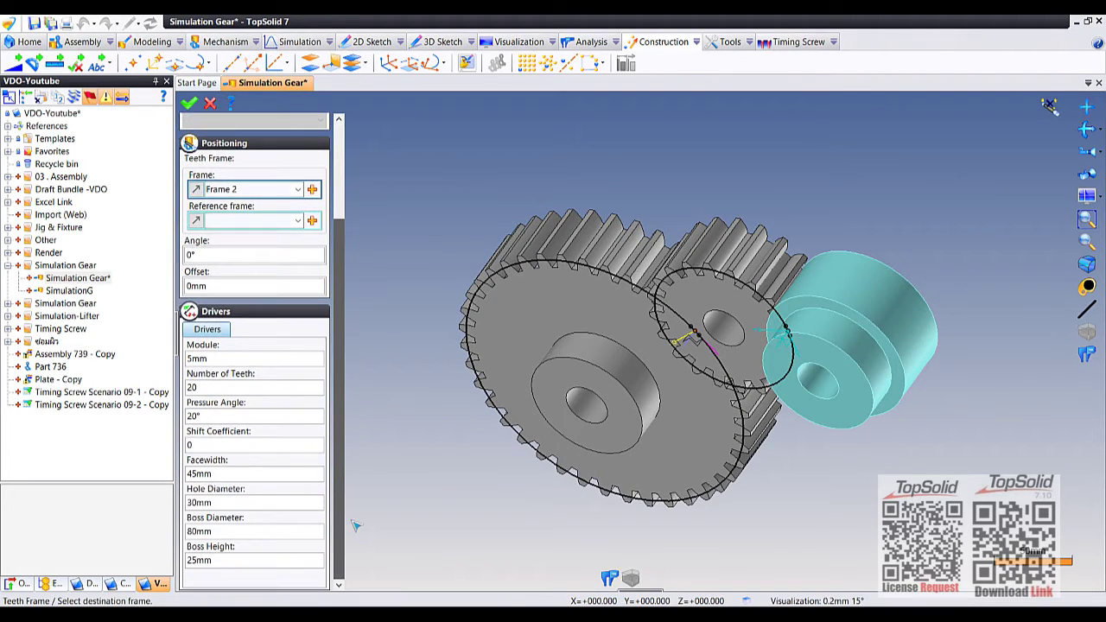
Step: Give the new gear 10 teeth, a 20mm hole and a 30mm boss, and confirm
left_click(207, 387)
type("10")
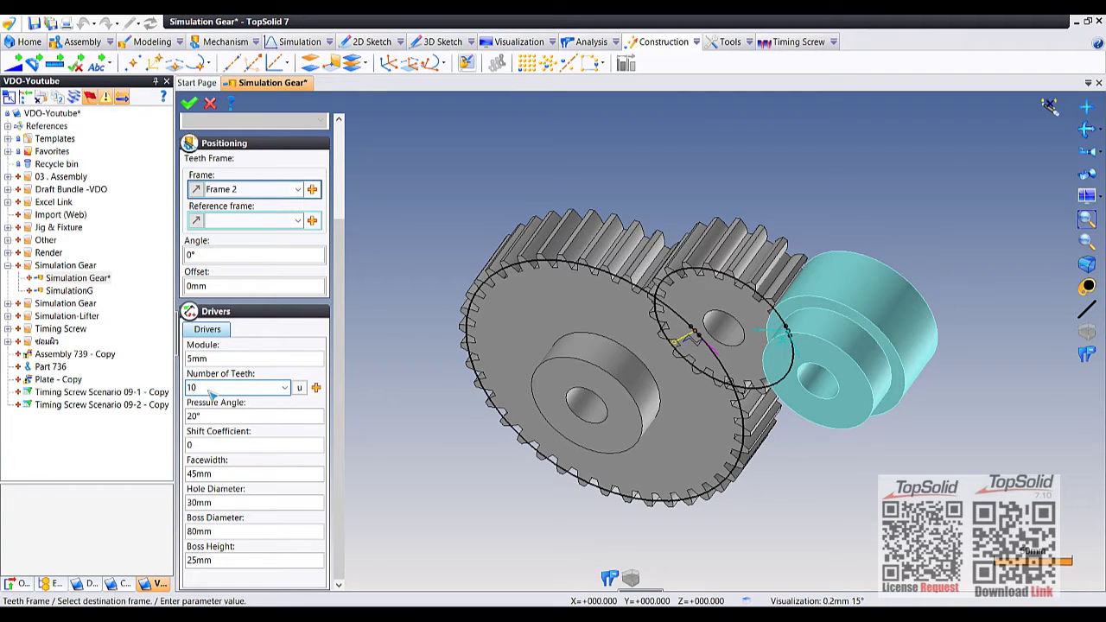
key("Tab")
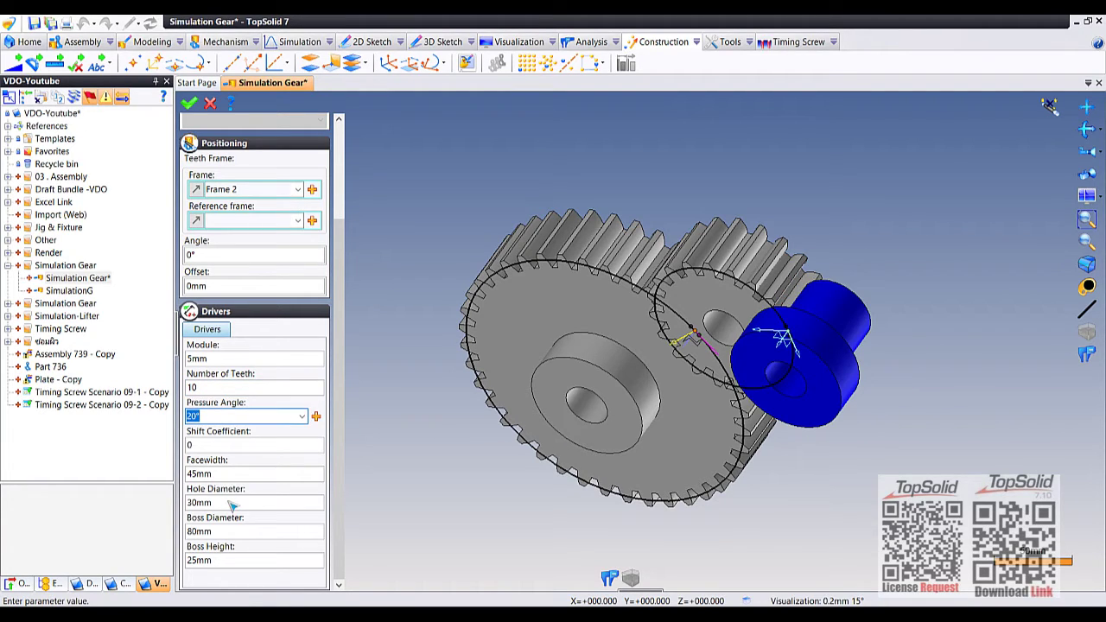
left_click(231, 504)
type("20")
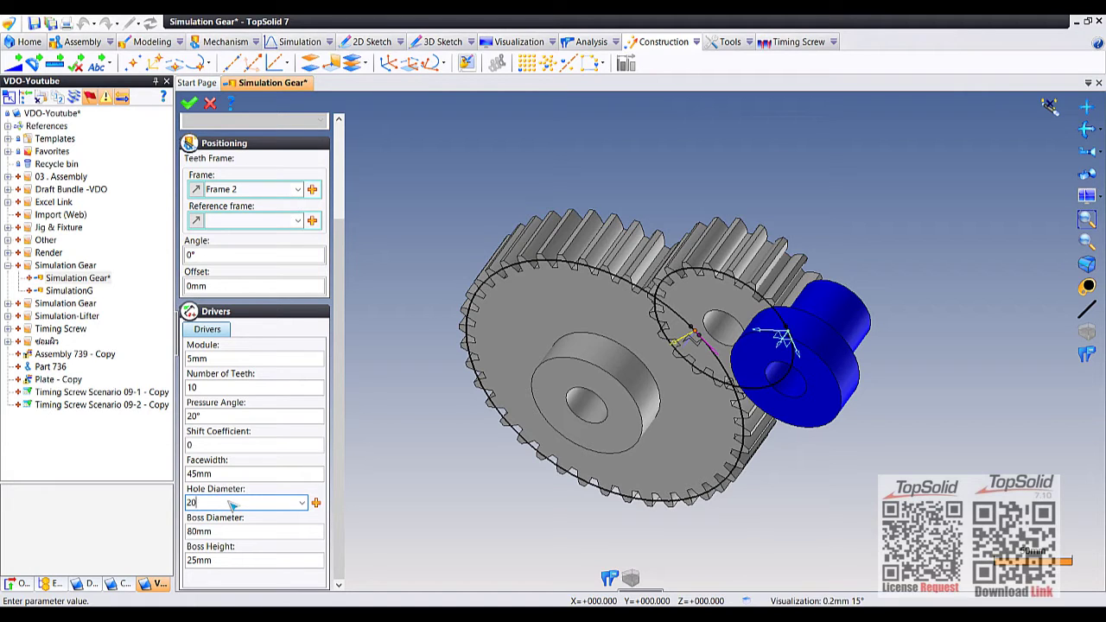
left_click(211, 532)
type("30")
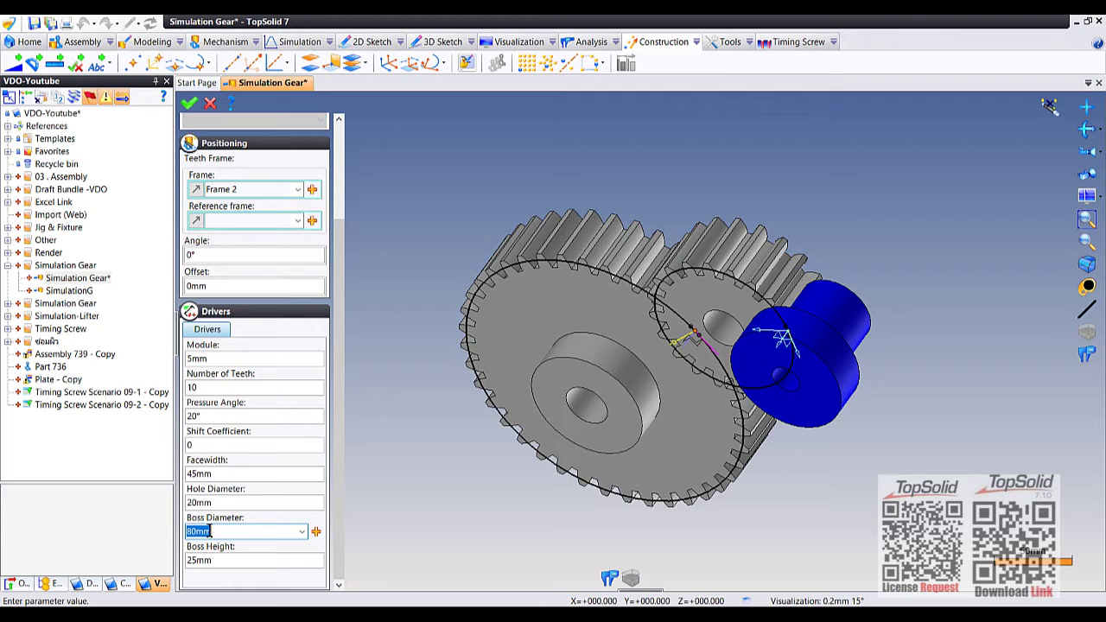
left_click(240, 563)
mouse_move(641, 292)
middle_mouse_down()
mouse_move(688, 296)
mouse_move(602, 168)
middle_mouse_up()
right_click(602, 168)
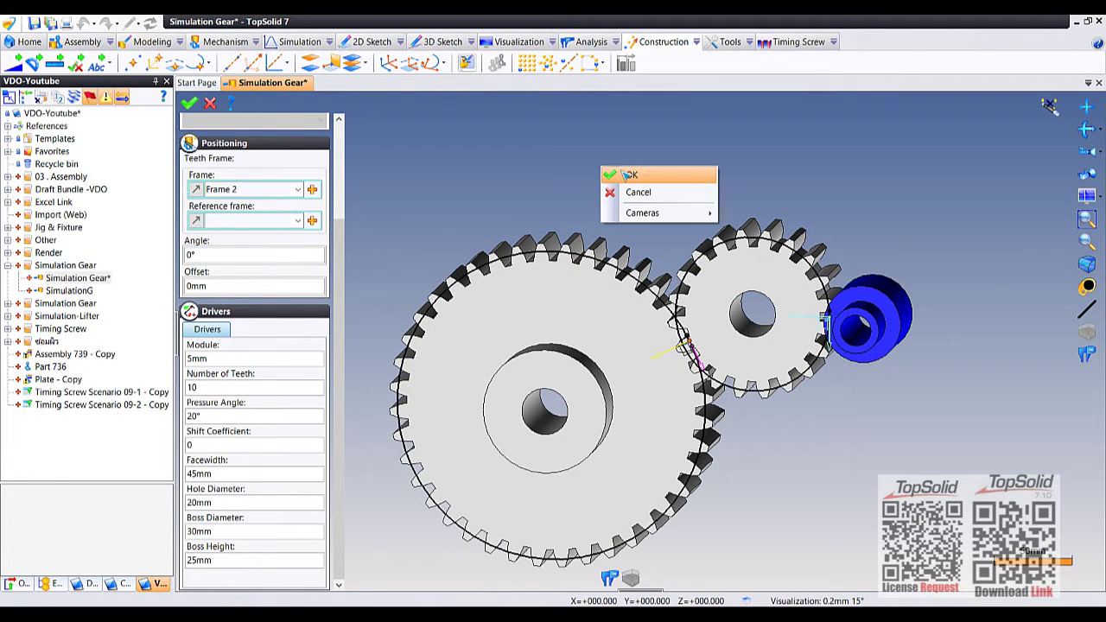
left_click(628, 175)
scroll(631, 178, "down", 2)
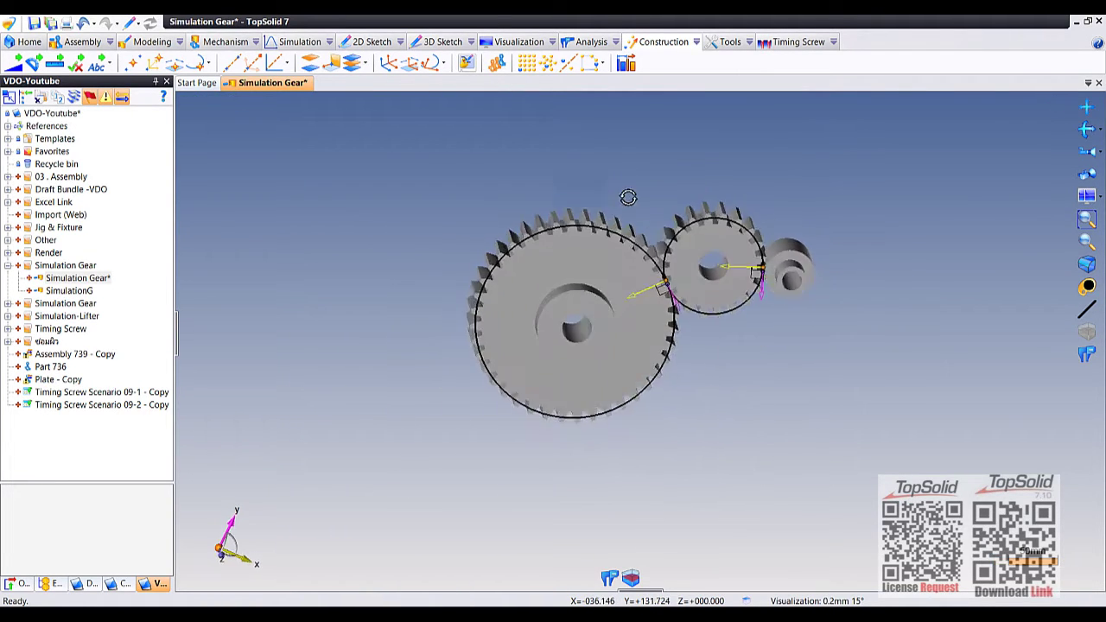
mouse_move(632, 179)
middle_mouse_down()
mouse_move(835, 245)
mouse_move(807, 226)
middle_mouse_up()
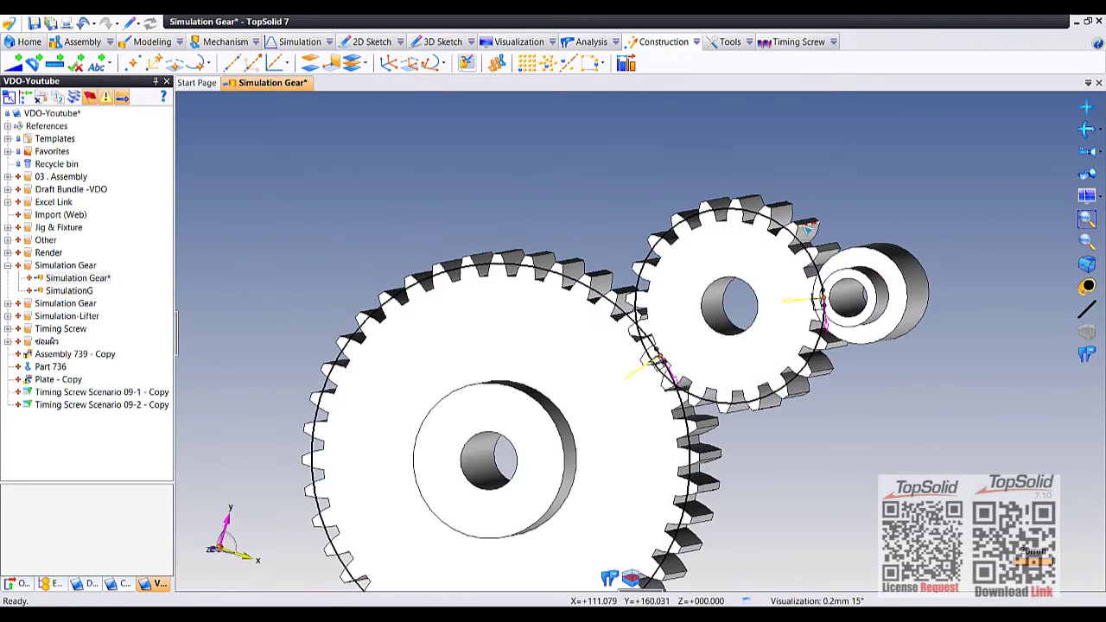
middle_click_drag(808, 269, 842, 276)
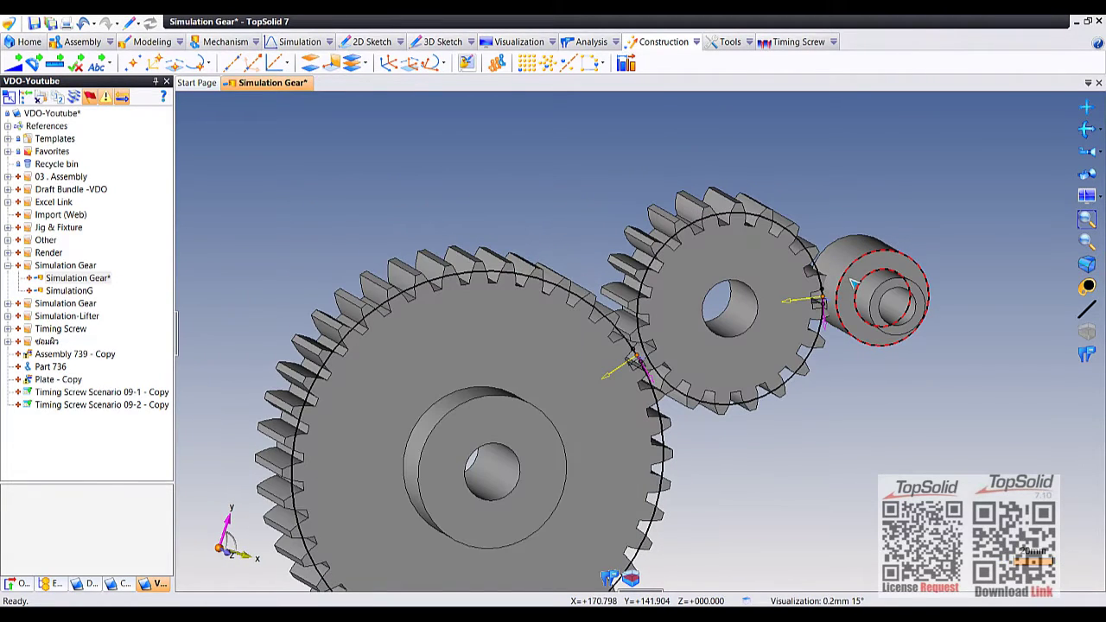
right_click(846, 282)
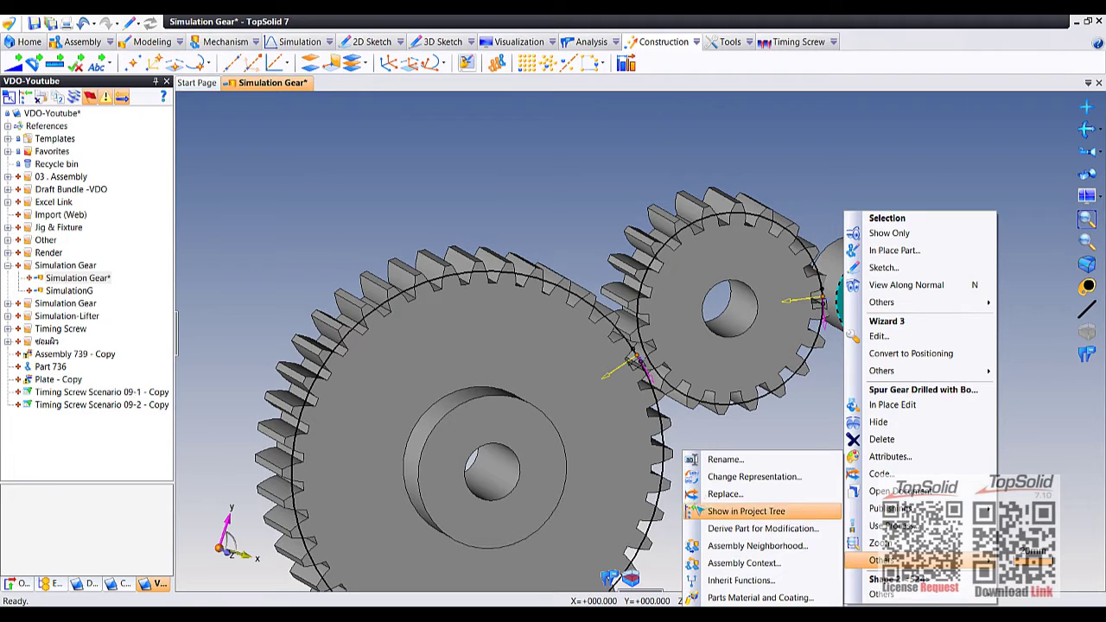
left_click(751, 476)
left_click(251, 148)
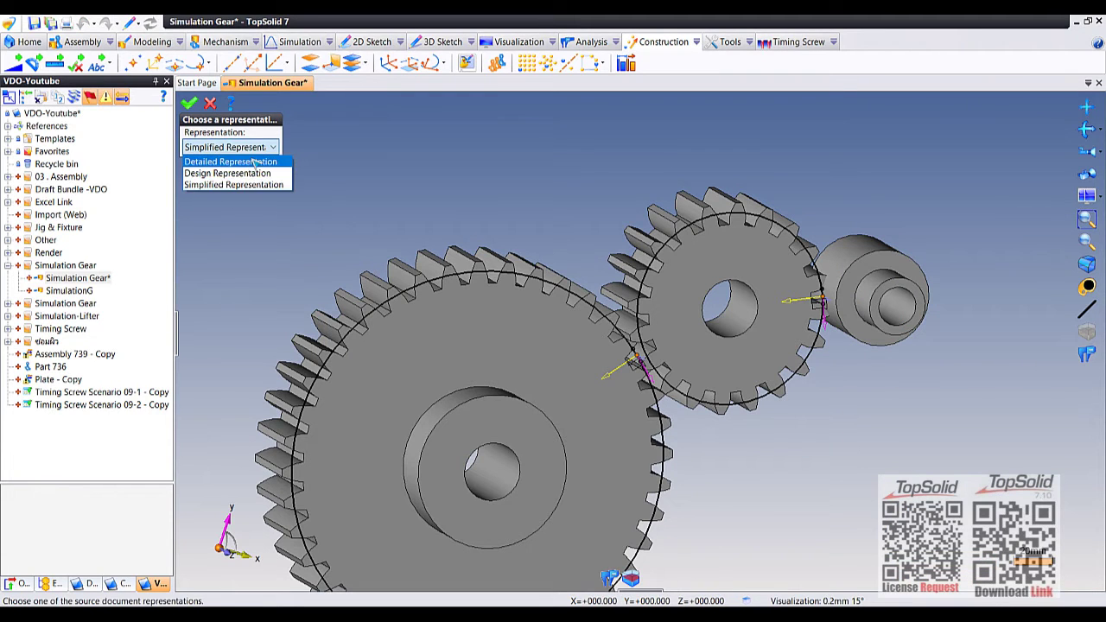
left_click(233, 161)
left_click(189, 103)
scroll(465, 157, "down", 3)
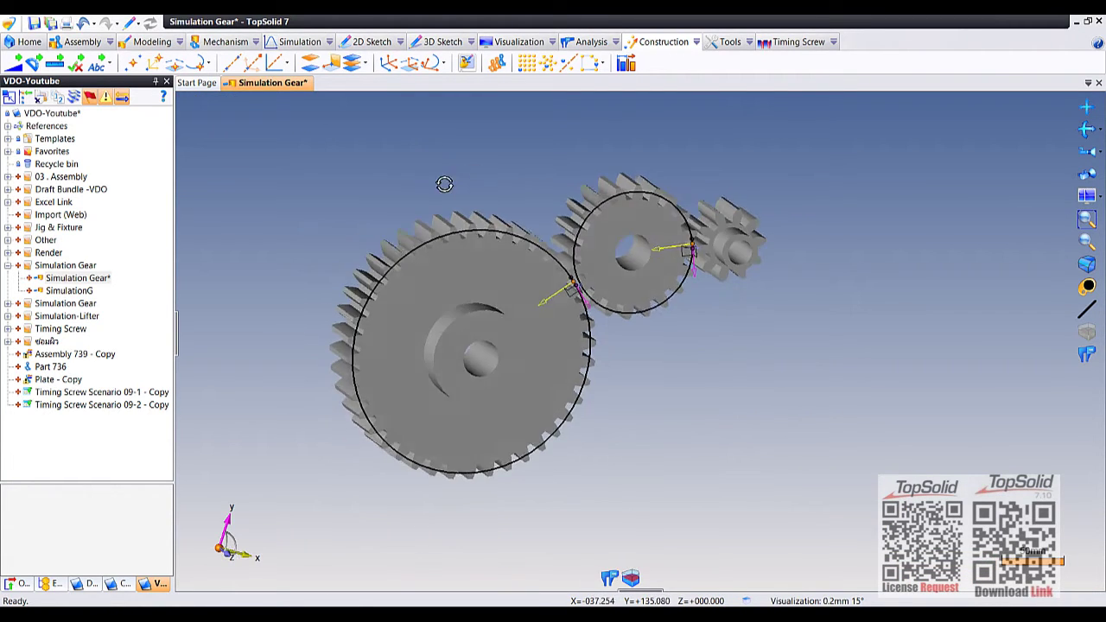
mouse_move(444, 180)
middle_mouse_down()
mouse_move(458, 169)
mouse_move(452, 161)
mouse_move(545, 165)
mouse_move(577, 193)
middle_mouse_up()
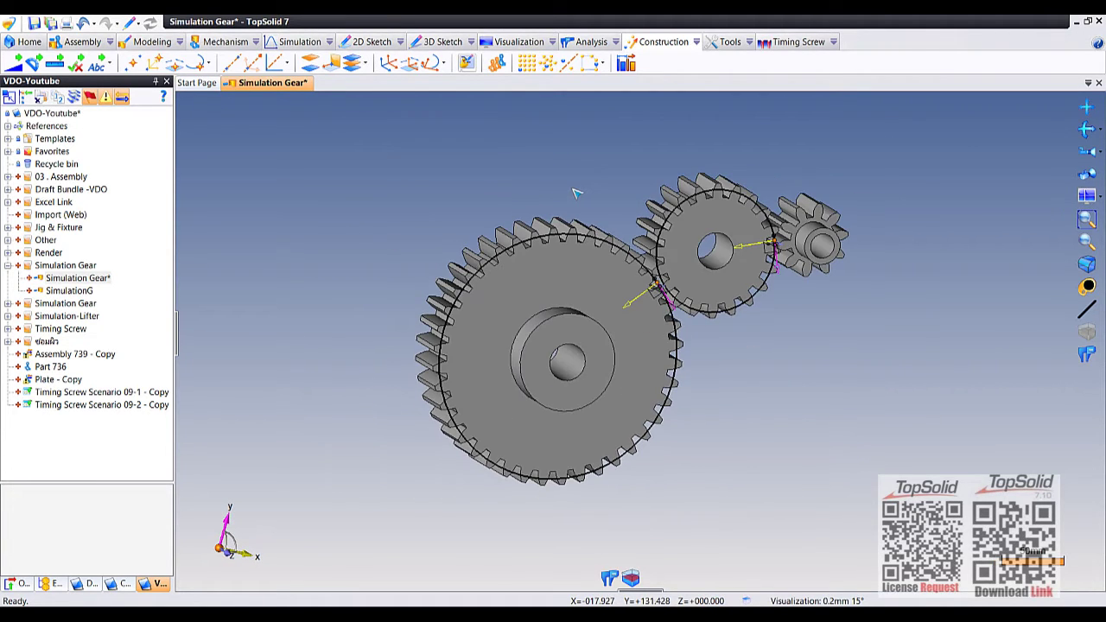
Step: Uncheck Sketches and Frames in the Entities list so only the three gear solids show
left_click(52, 587)
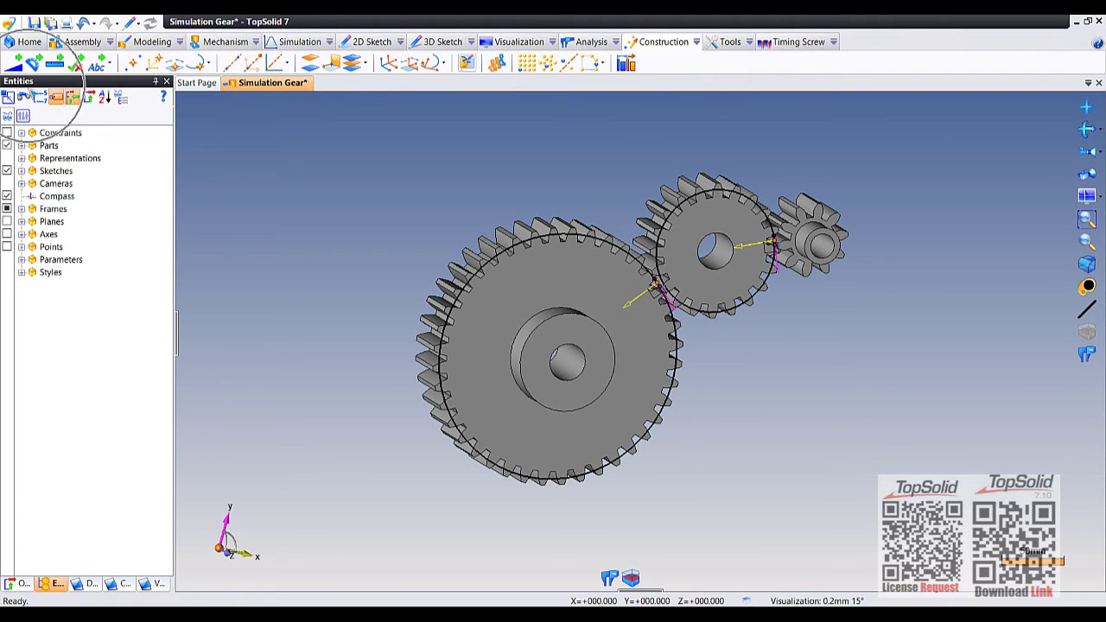
left_click(8, 171)
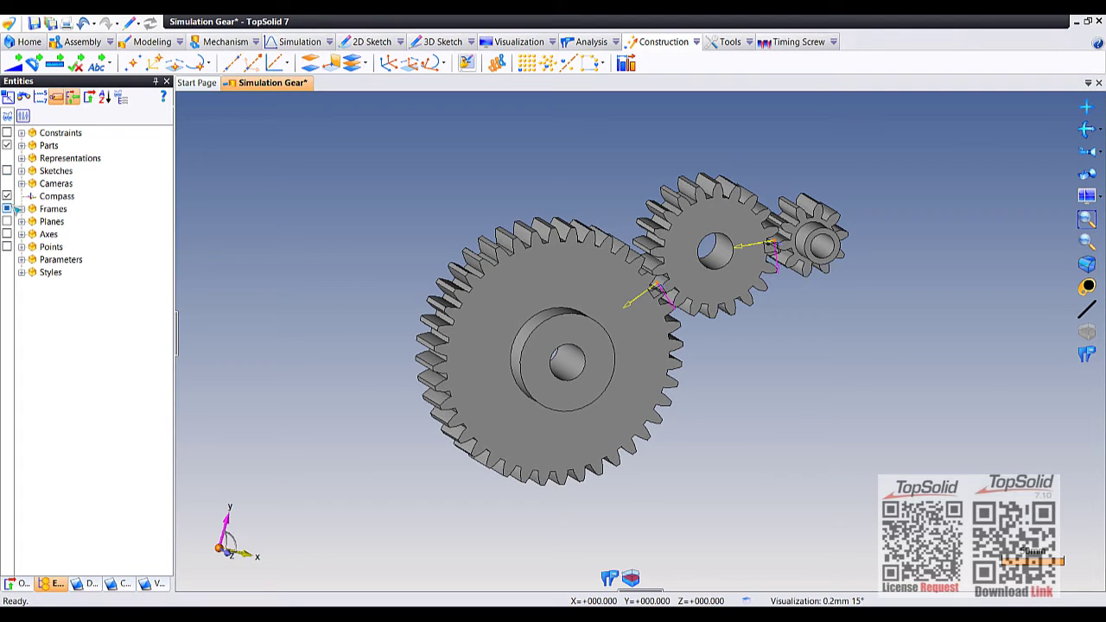
left_click(7, 209)
mouse_move(550, 219)
middle_mouse_down()
mouse_move(538, 207)
mouse_move(608, 197)
middle_mouse_up()
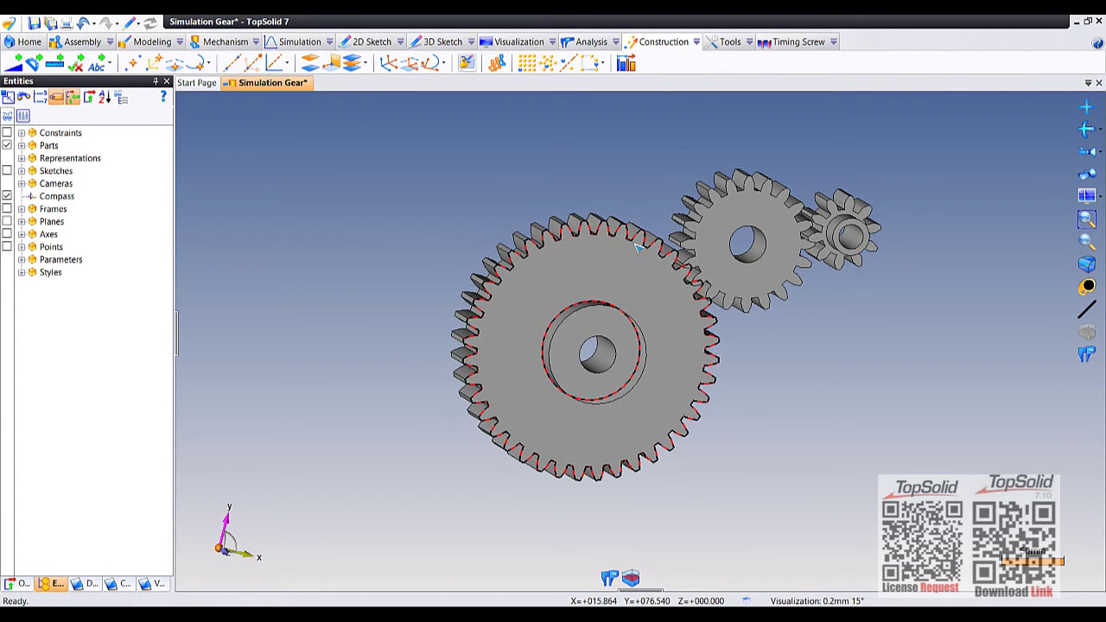
right_click(725, 219)
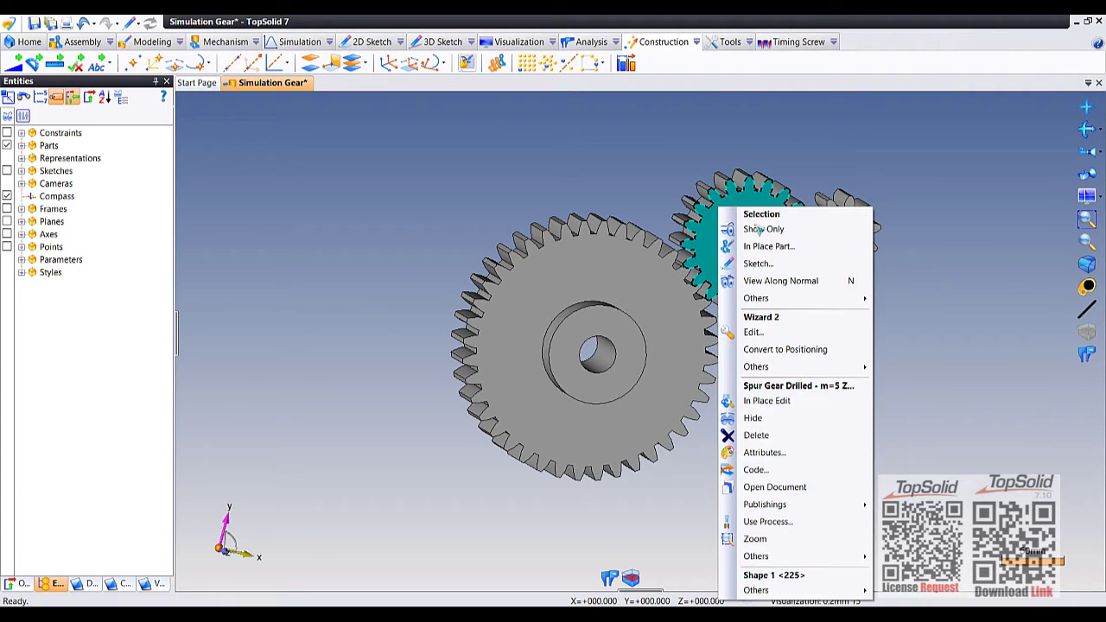
Step: Colour the middle gear yellow through its Attributes
left_click(786, 452)
left_click(210, 155)
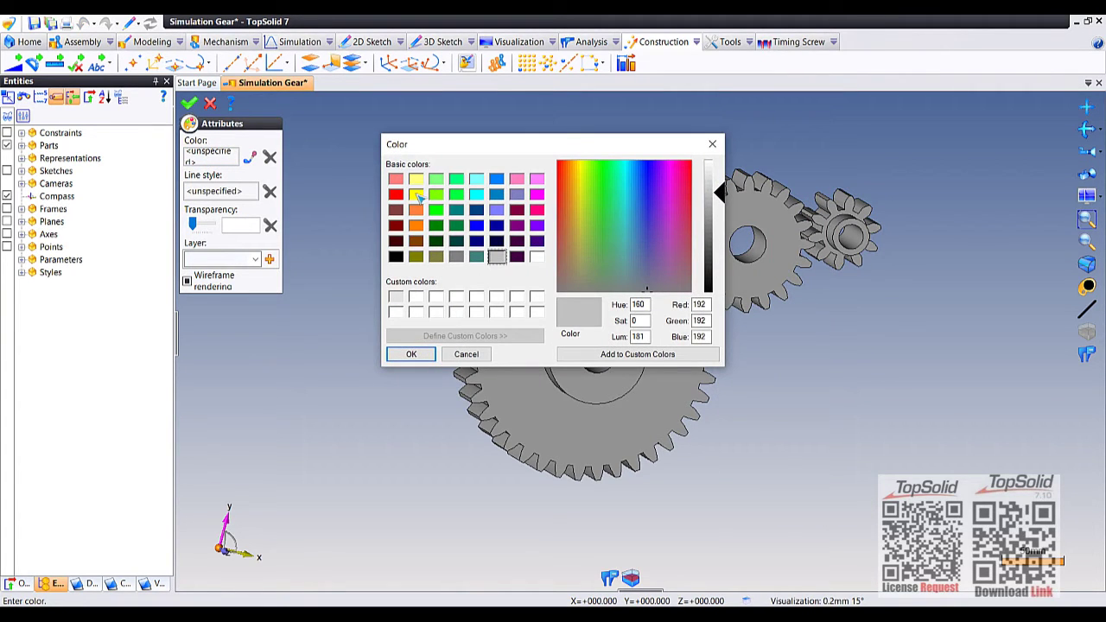
left_click(415, 195)
left_click(411, 355)
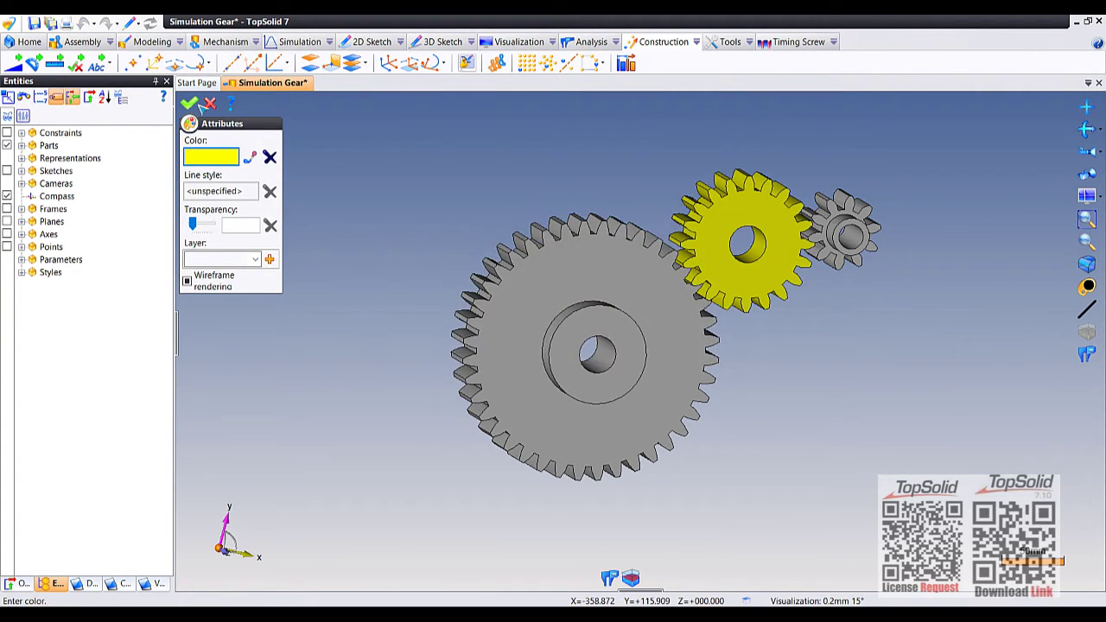
left_click(190, 102)
Step: Colour the small 10-tooth gear dark blue and fit all three gears in view
scroll(833, 212, "up", 3)
right_click(819, 207)
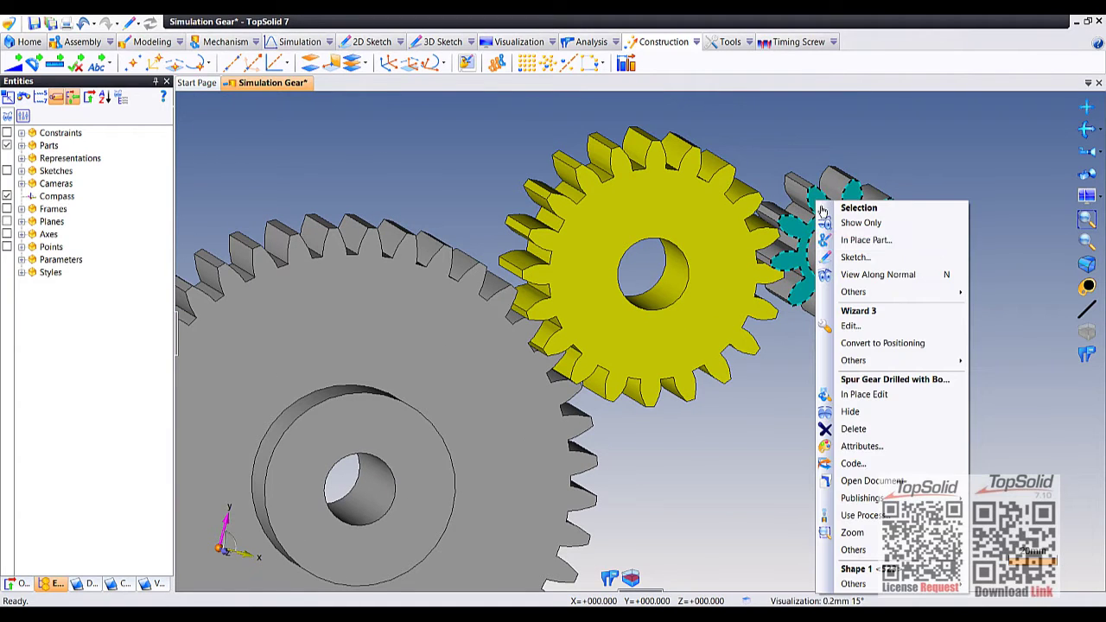
left_click(899, 455)
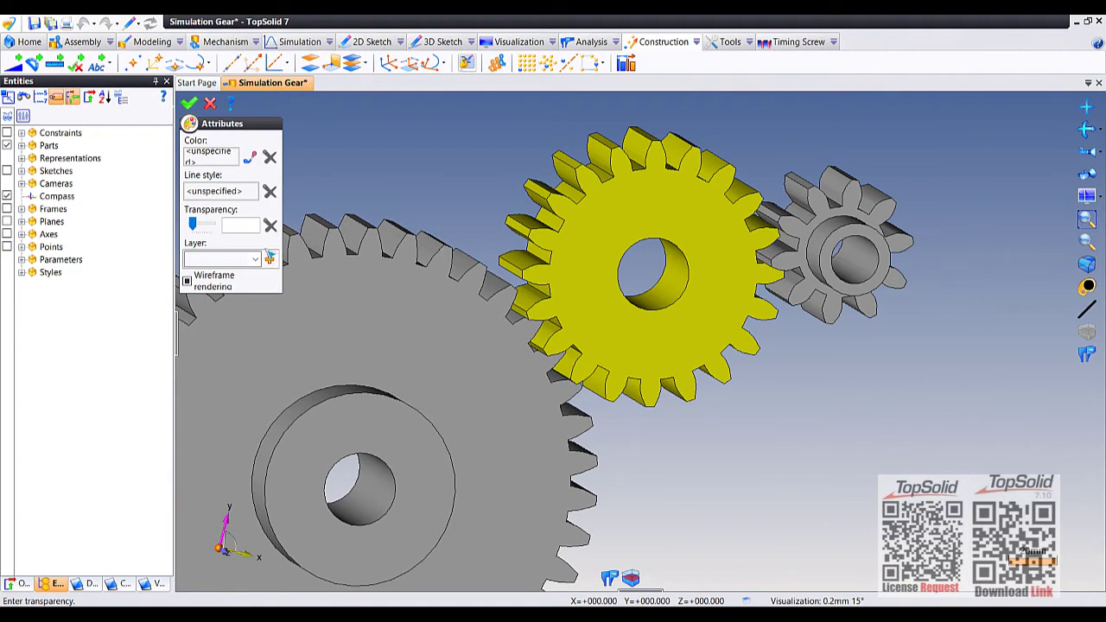
left_click(211, 163)
left_click(475, 225)
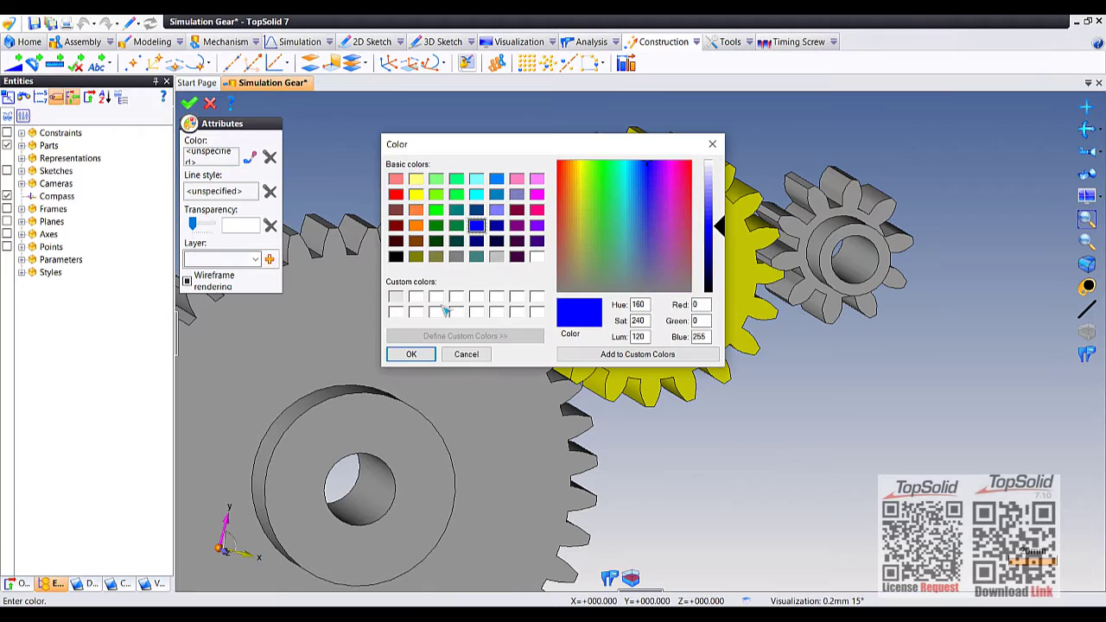
left_click(411, 354)
left_click(189, 103)
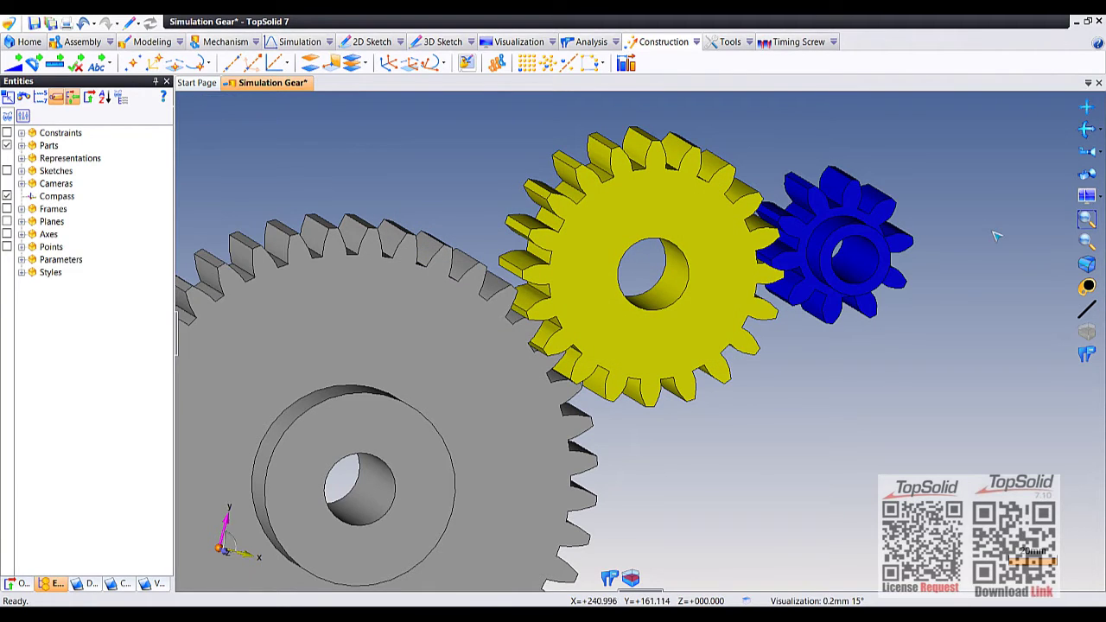
scroll(996, 235, "down", 3)
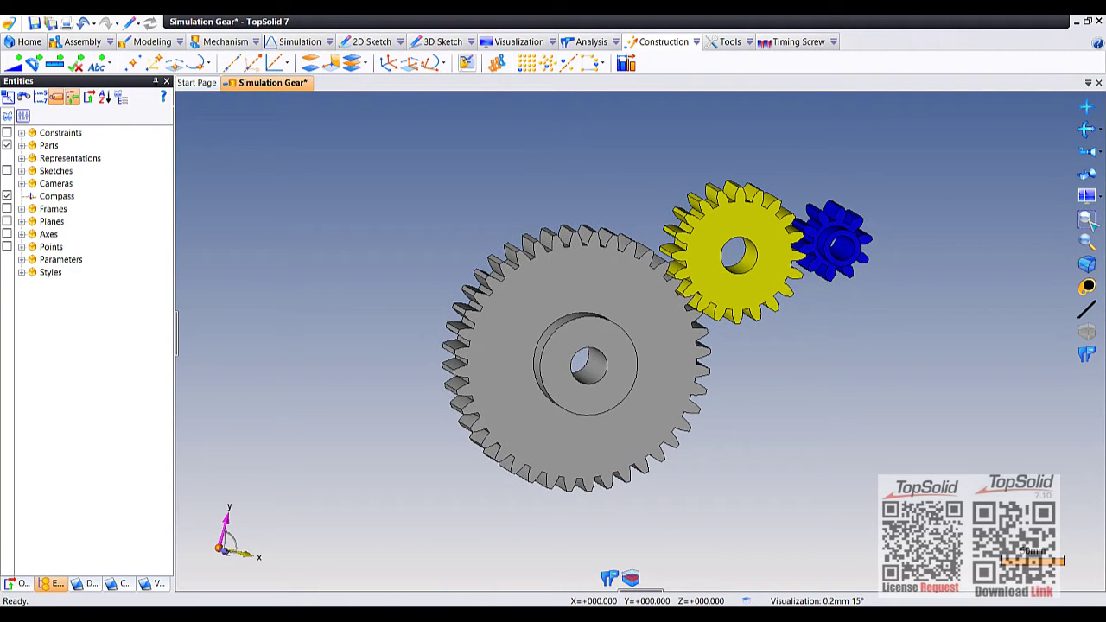
left_click(1087, 221)
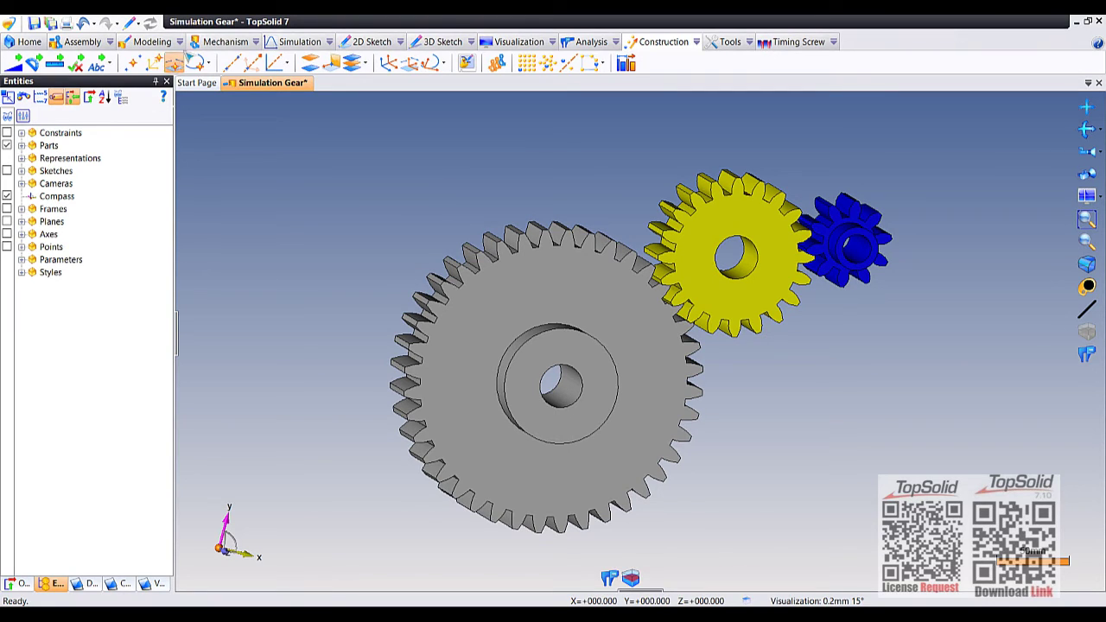
left_click(223, 41)
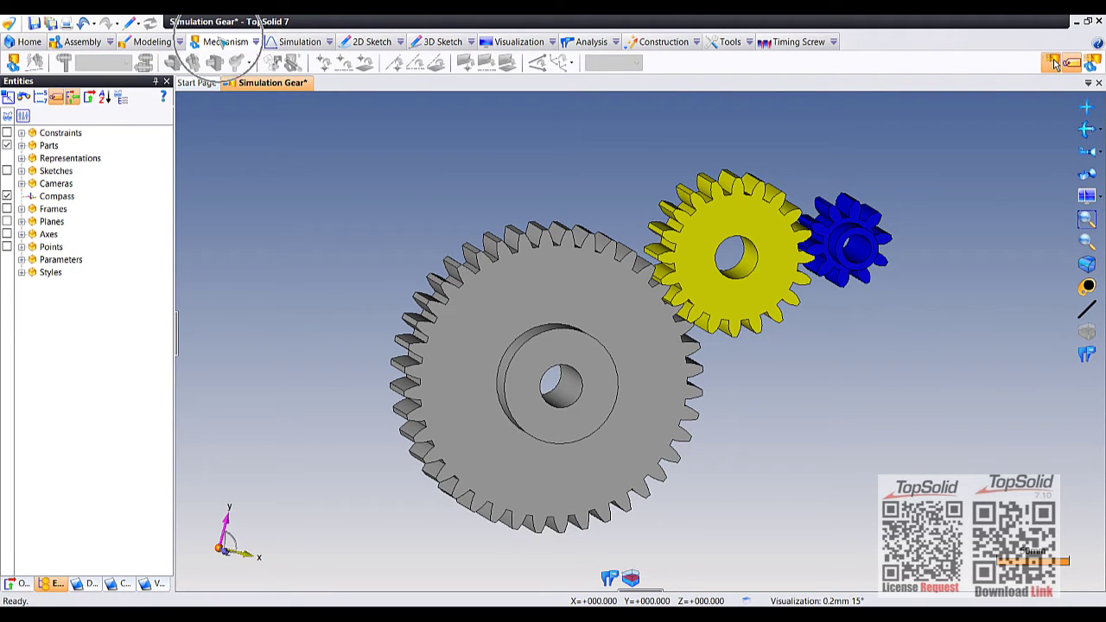
Step: Create the mechanism with inherited settings and edit its Ground Group
left_click(13, 63)
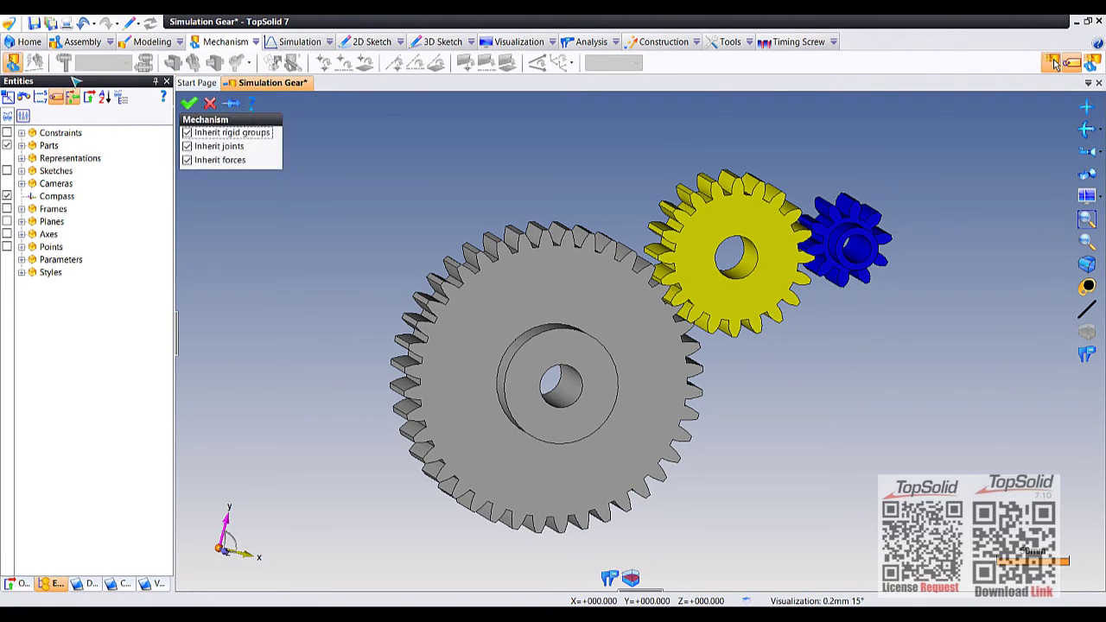
left_click(191, 103)
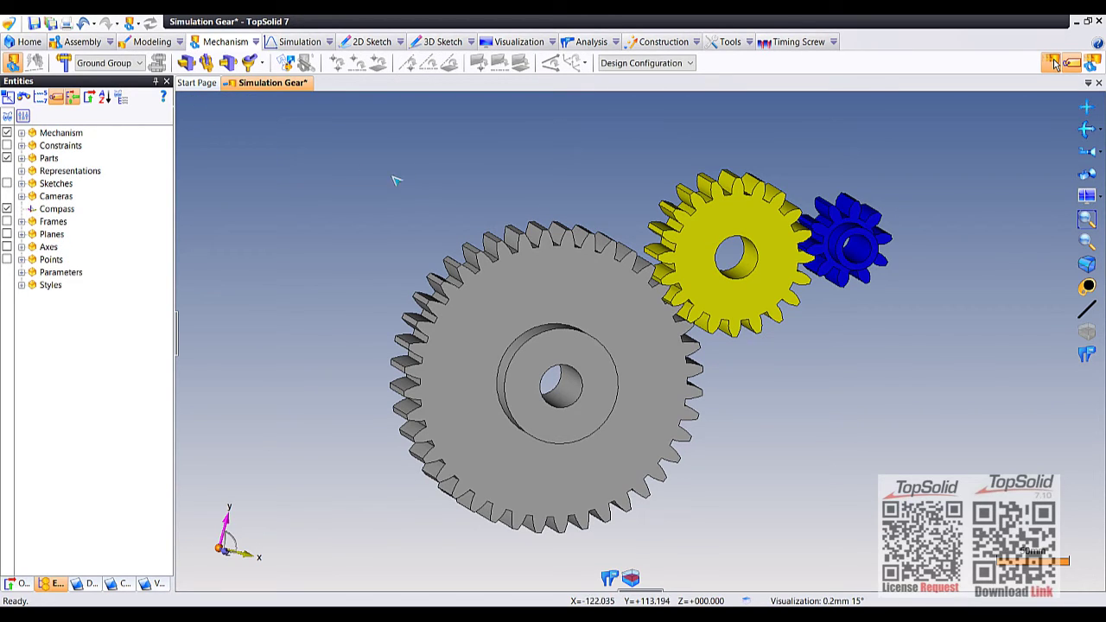
left_click(21, 133)
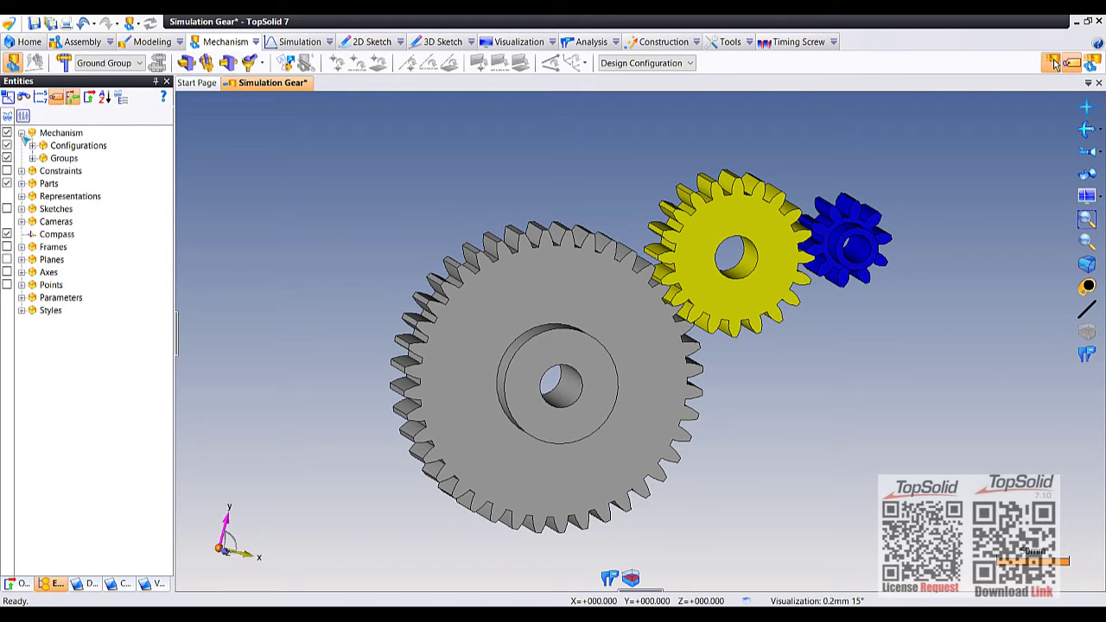
left_click(55, 136)
left_click(32, 158)
left_click(76, 171)
right_click(76, 171)
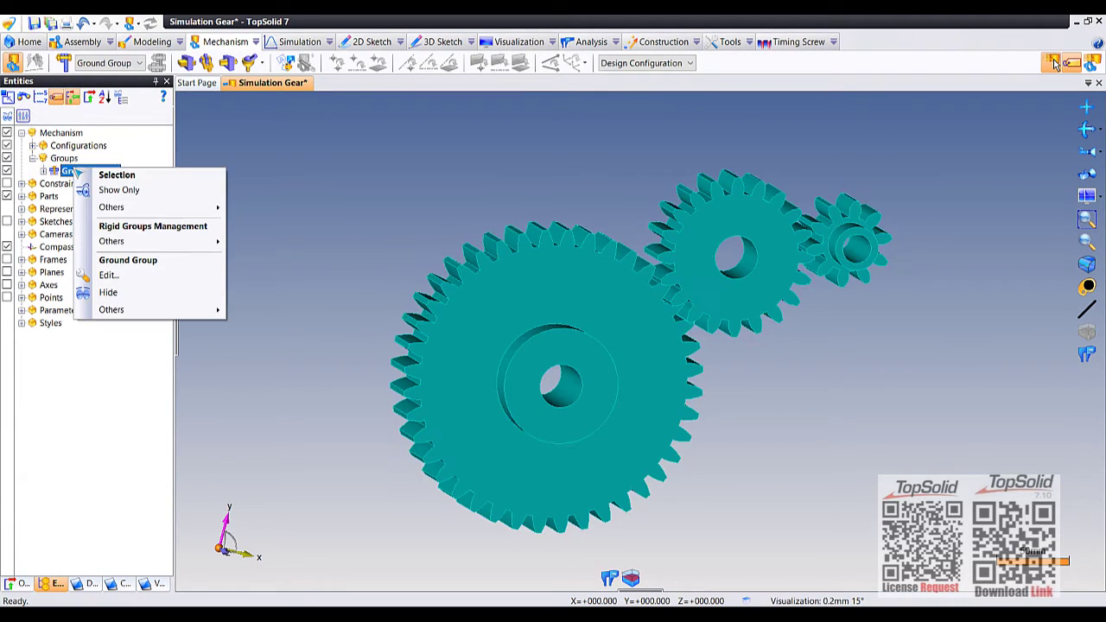
left_click(109, 275)
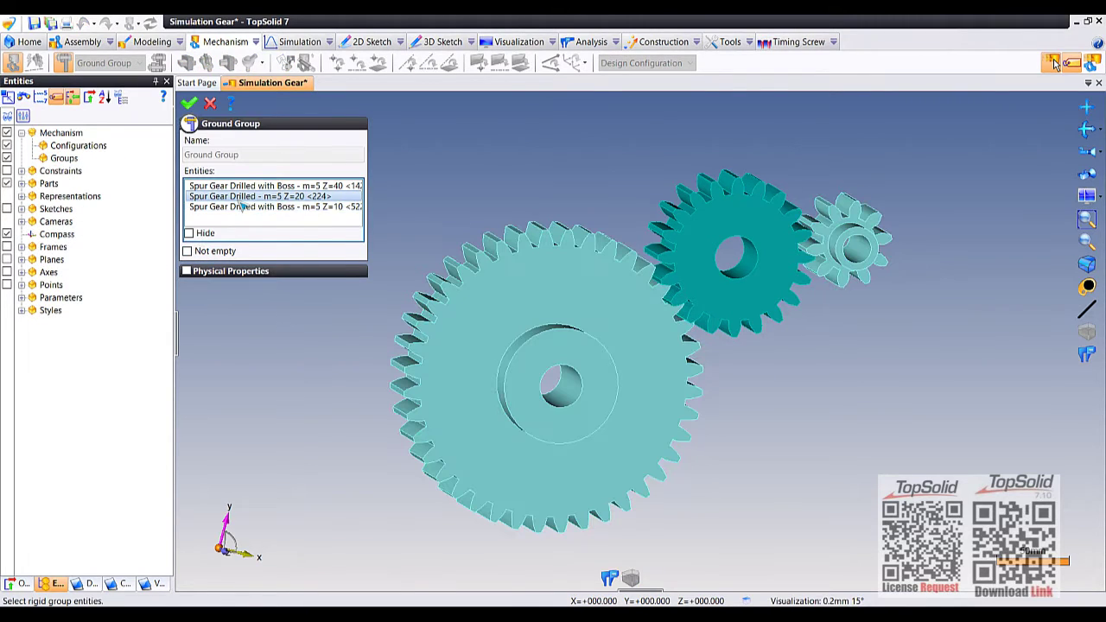
Step: Replace the Ground Group's three gears with just the Absolute Frame
right_click(244, 206)
left_click(264, 220)
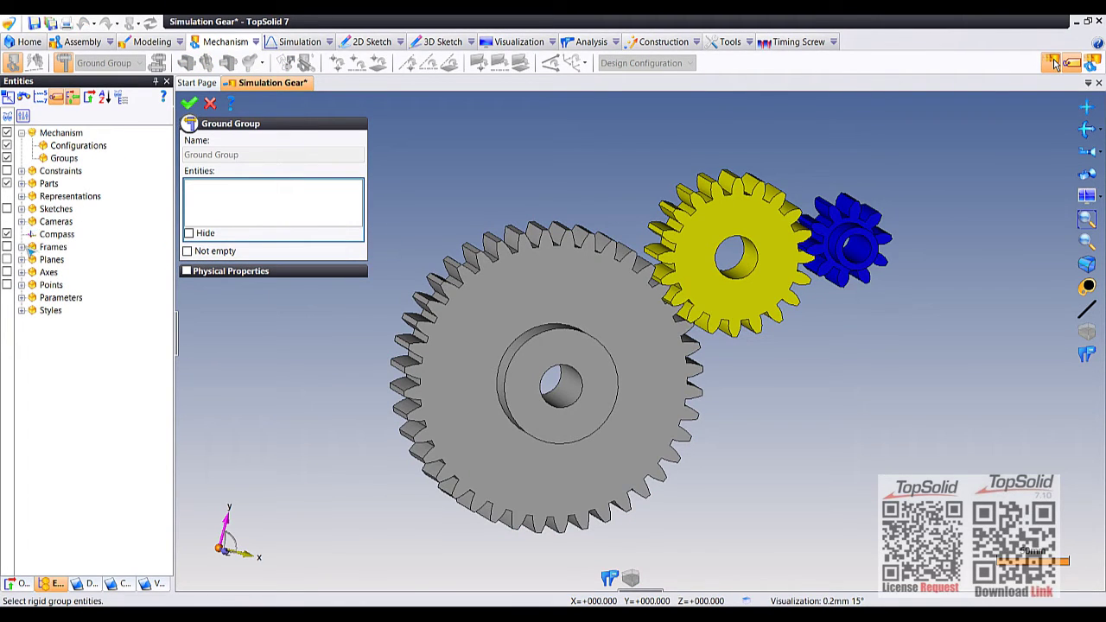
left_click(28, 249)
left_click(67, 284)
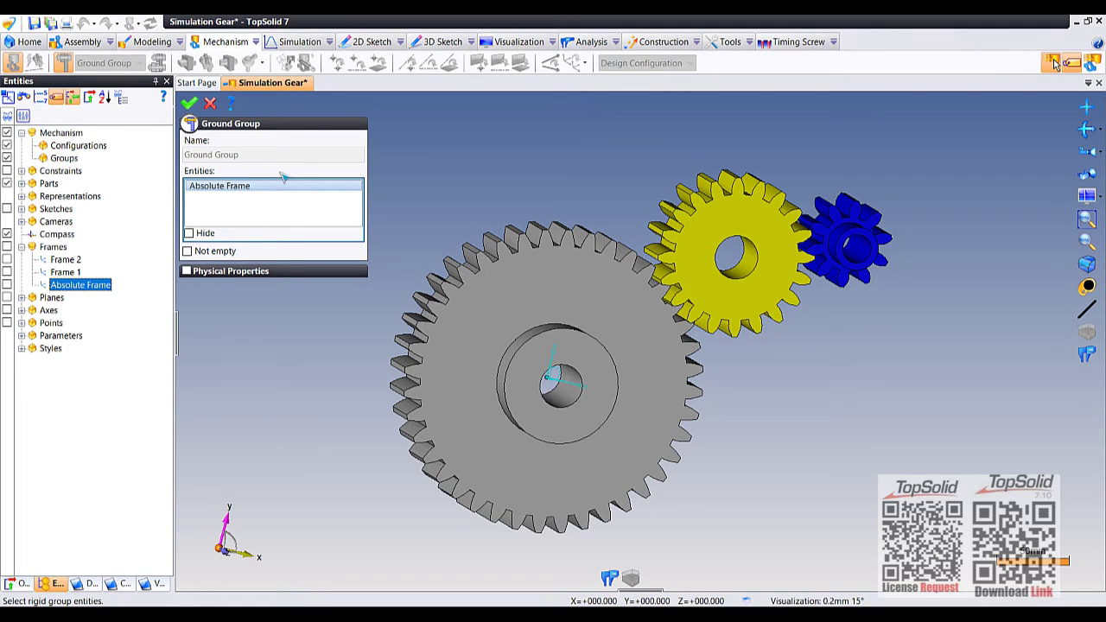
left_click(190, 102)
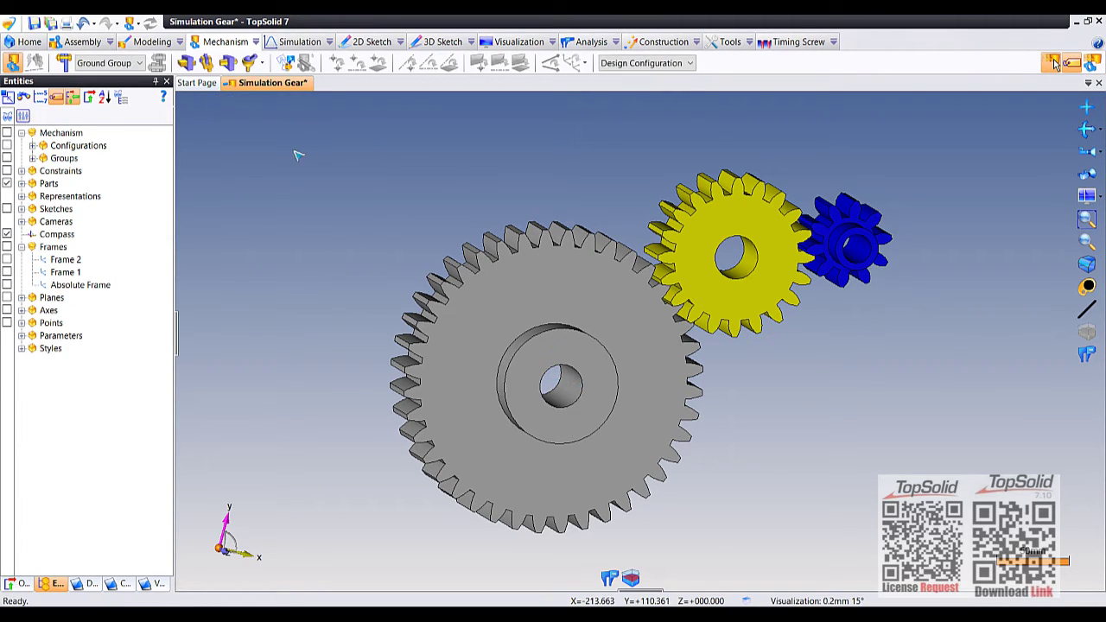
Step: Make Group 1, Group 2 and Group 3 from the large grey, yellow and small blue gears
left_click(64, 63)
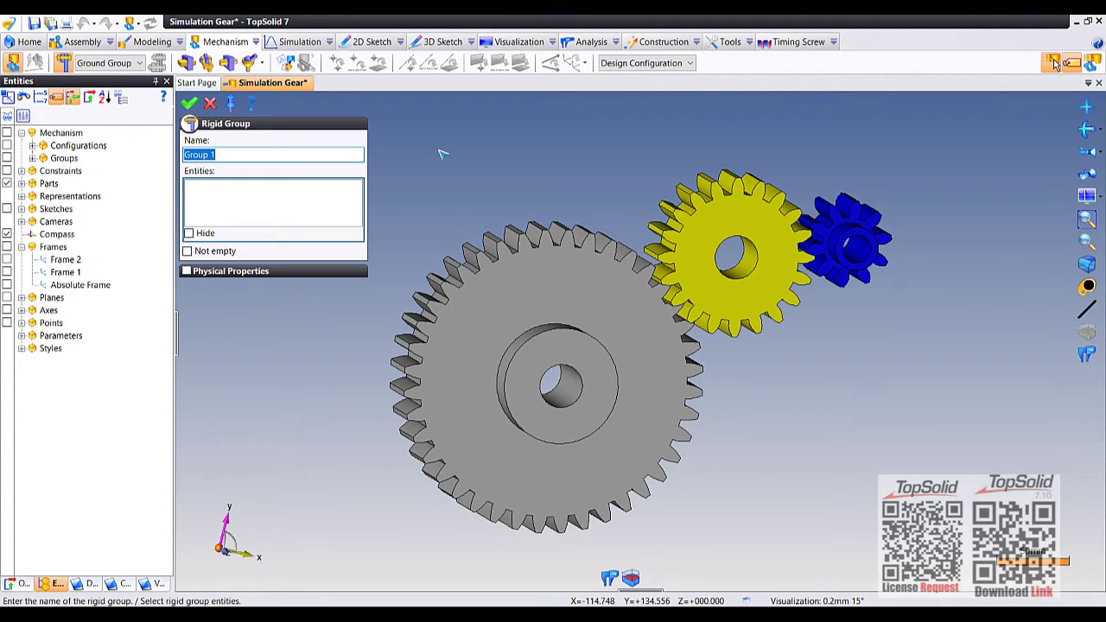
left_click(573, 263)
right_click(562, 158)
left_click(581, 161)
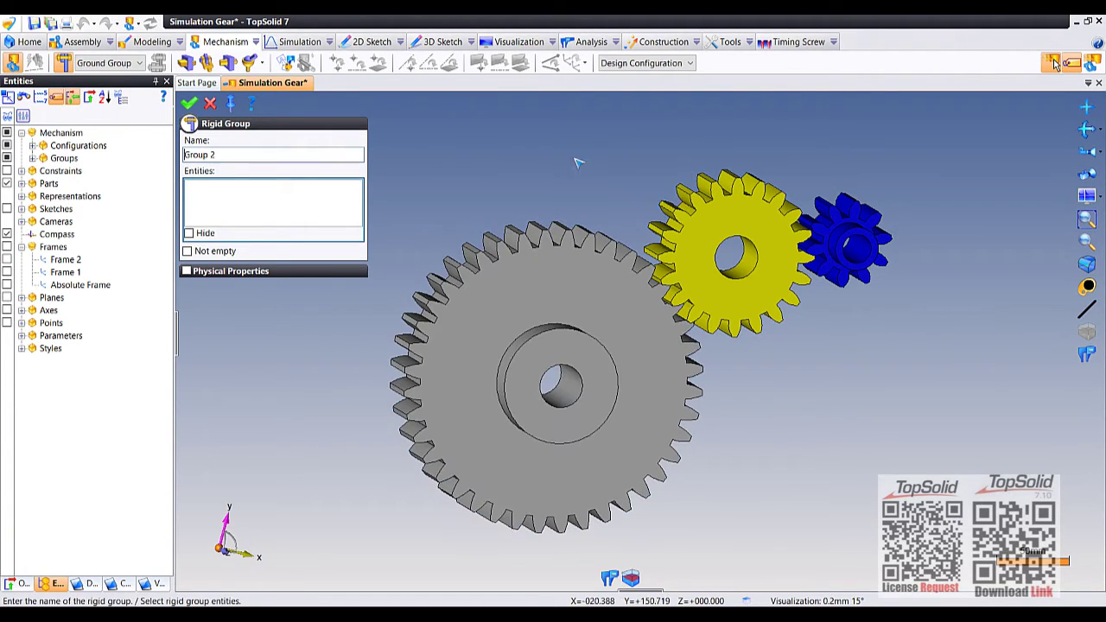
left_click(678, 203)
right_click(641, 132)
left_click(656, 139)
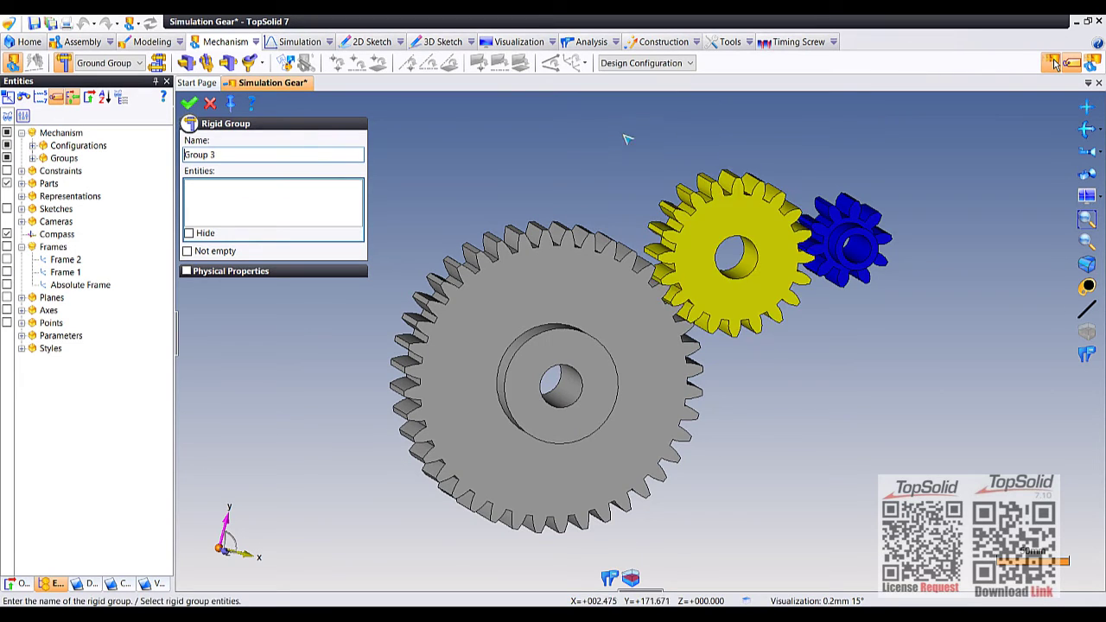
left_click(829, 226)
right_click(410, 139)
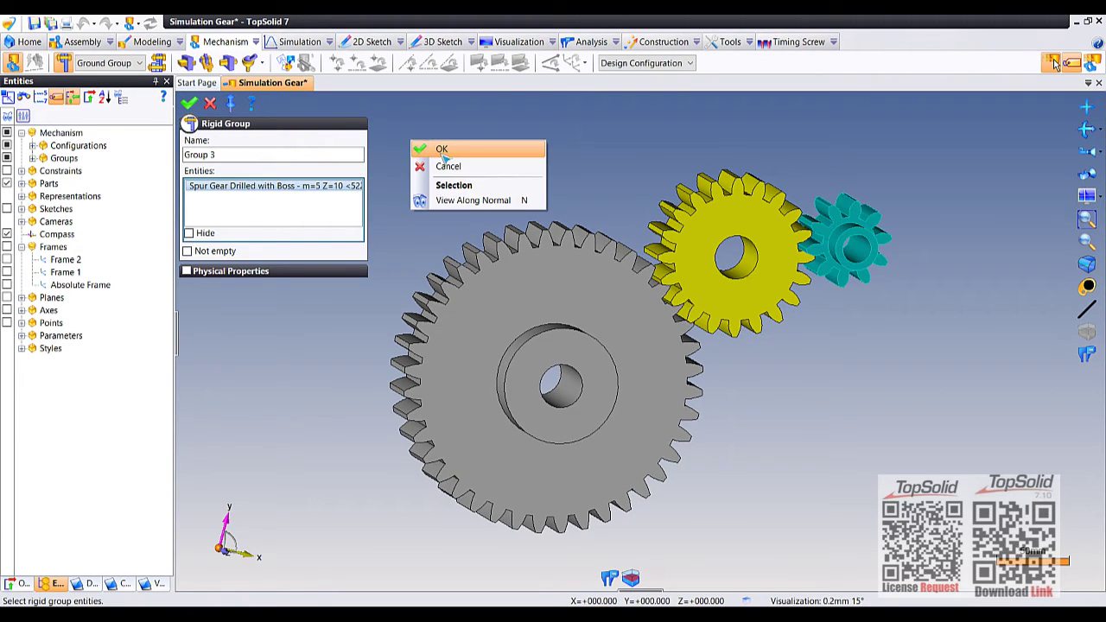
left_click(431, 147)
left_click(210, 103)
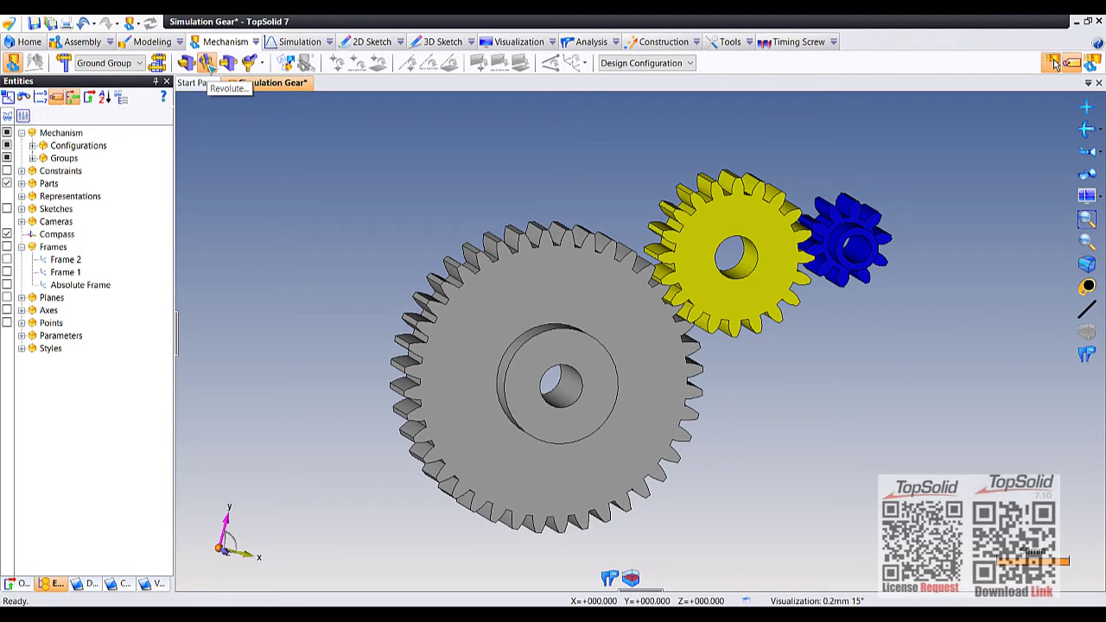
Step: Add a revolute joint between Ground Group and the large gear's Group 1 about its bore axis
left_click(207, 66)
mouse_move(552, 165)
middle_mouse_down()
mouse_move(599, 146)
mouse_move(563, 150)
mouse_move(552, 207)
middle_mouse_up()
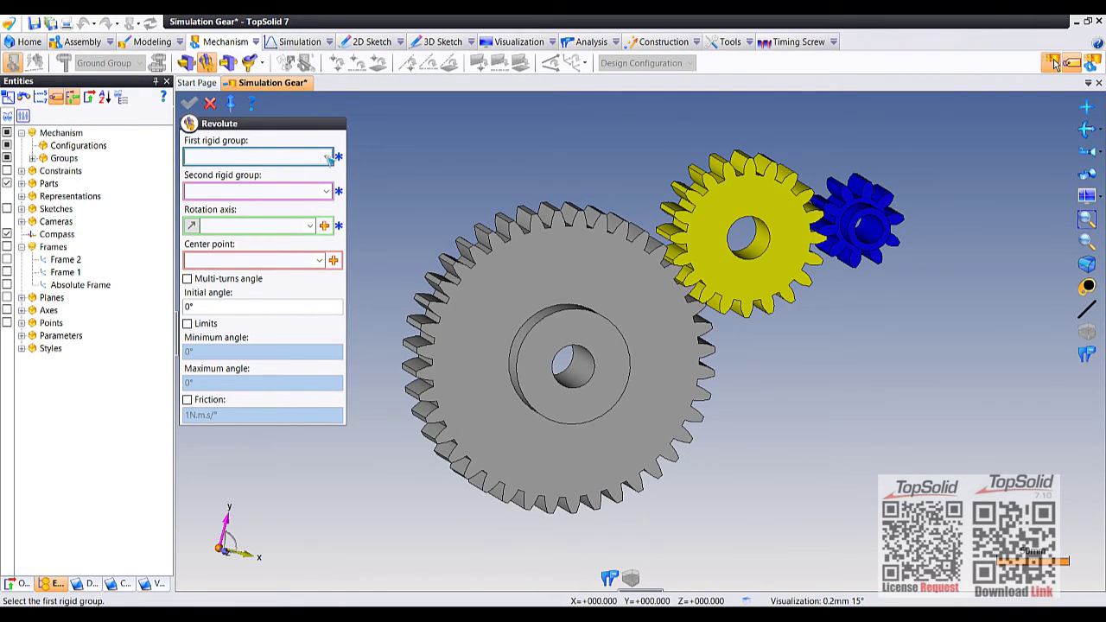
left_click(325, 157)
left_click(293, 173)
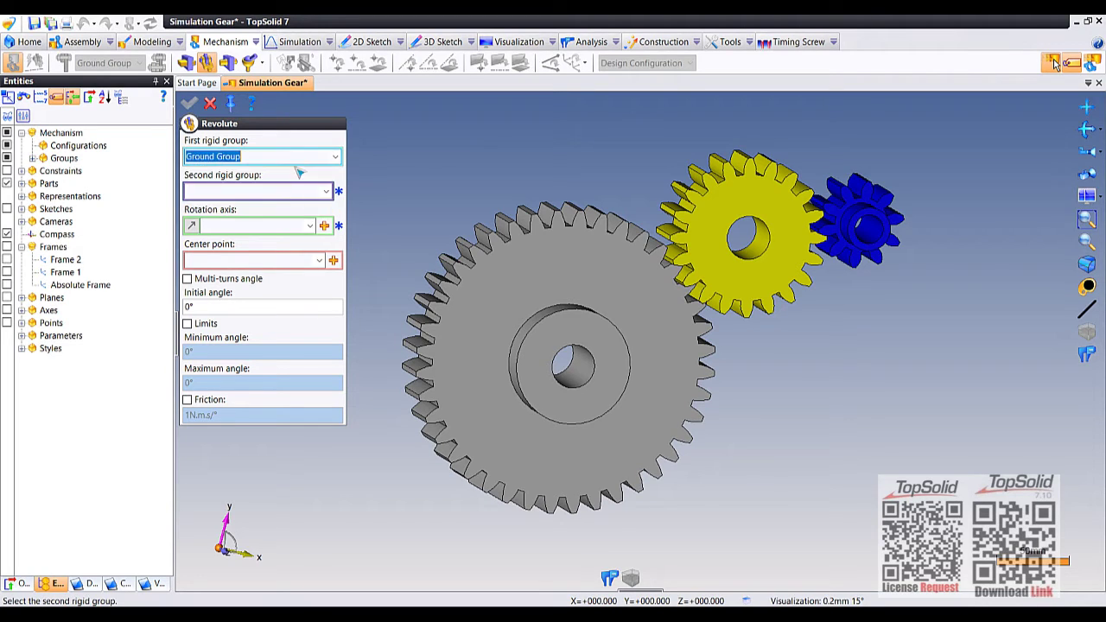
left_click(536, 422)
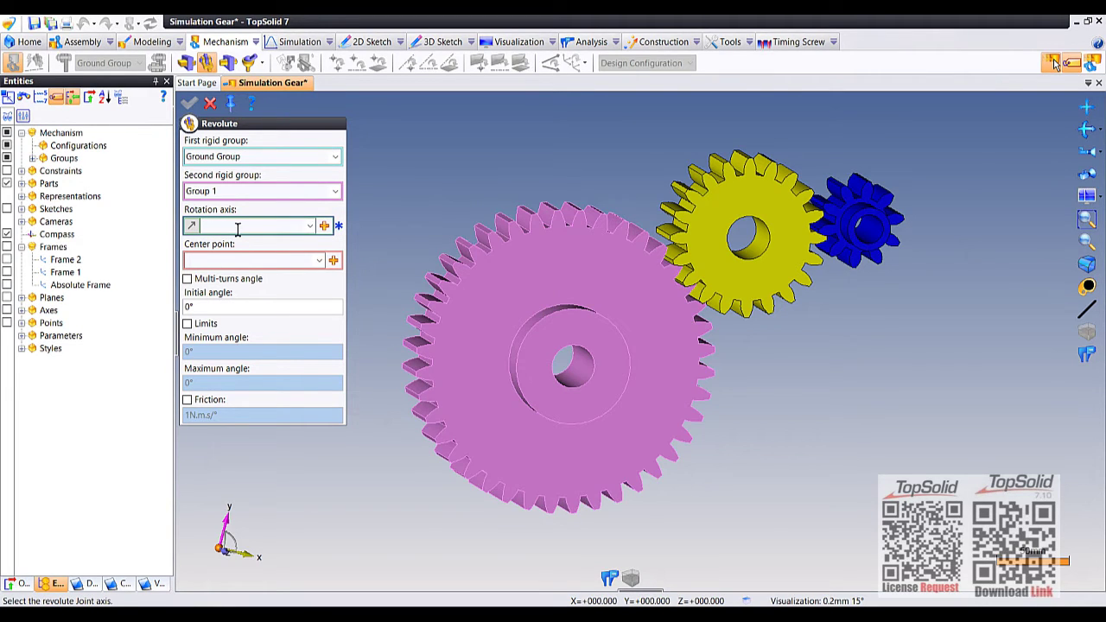
scroll(574, 384, "up", 3)
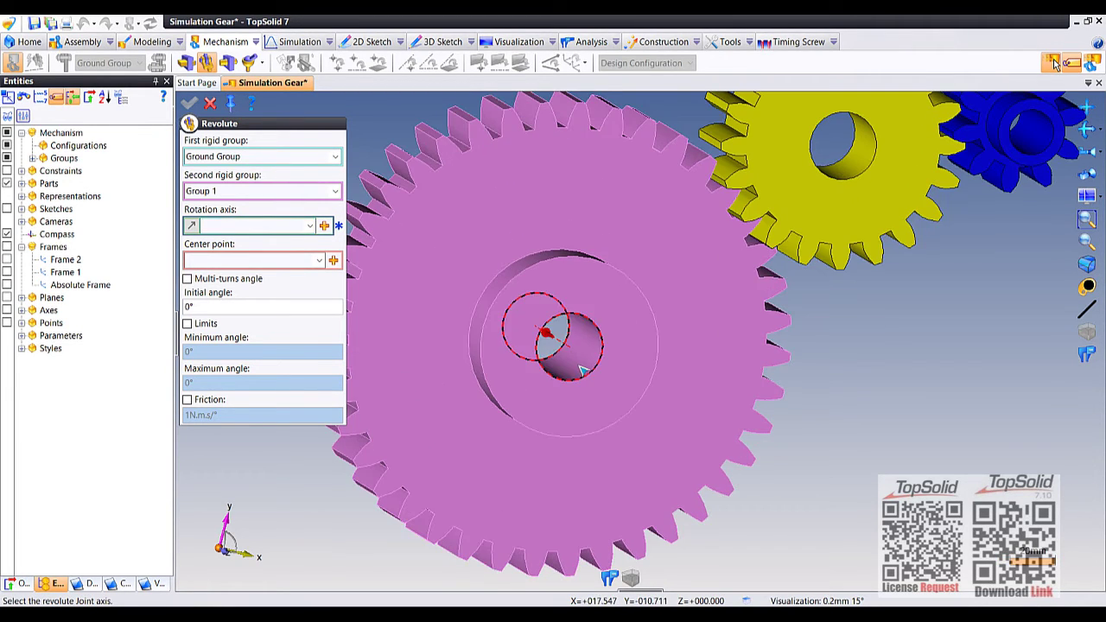
left_click(581, 369)
scroll(862, 373, "down", 2)
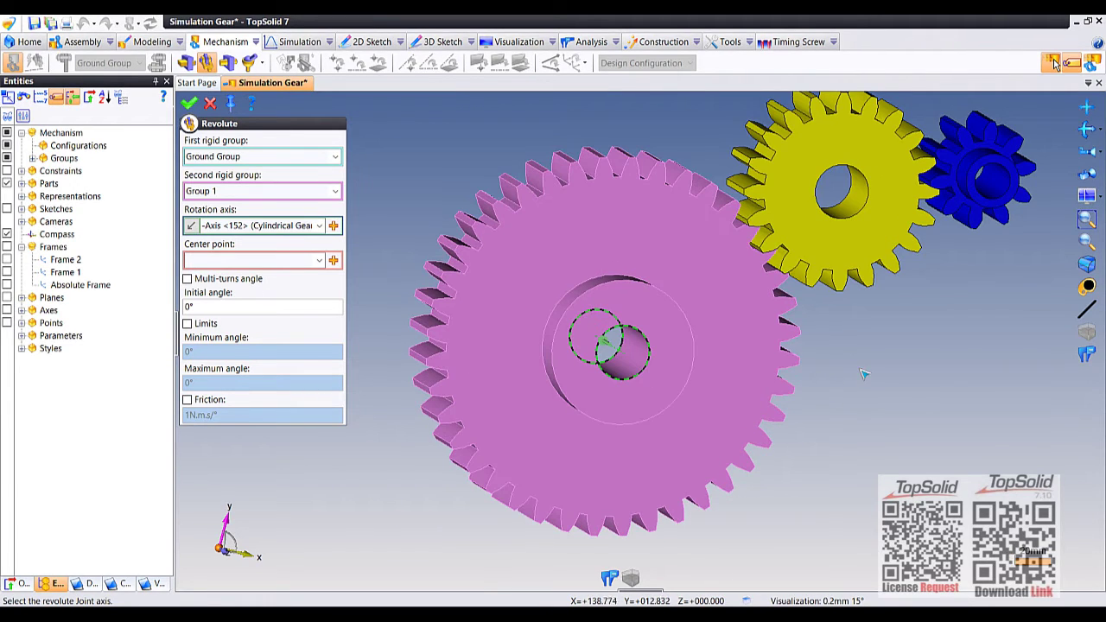
right_click(862, 373)
left_click(879, 372)
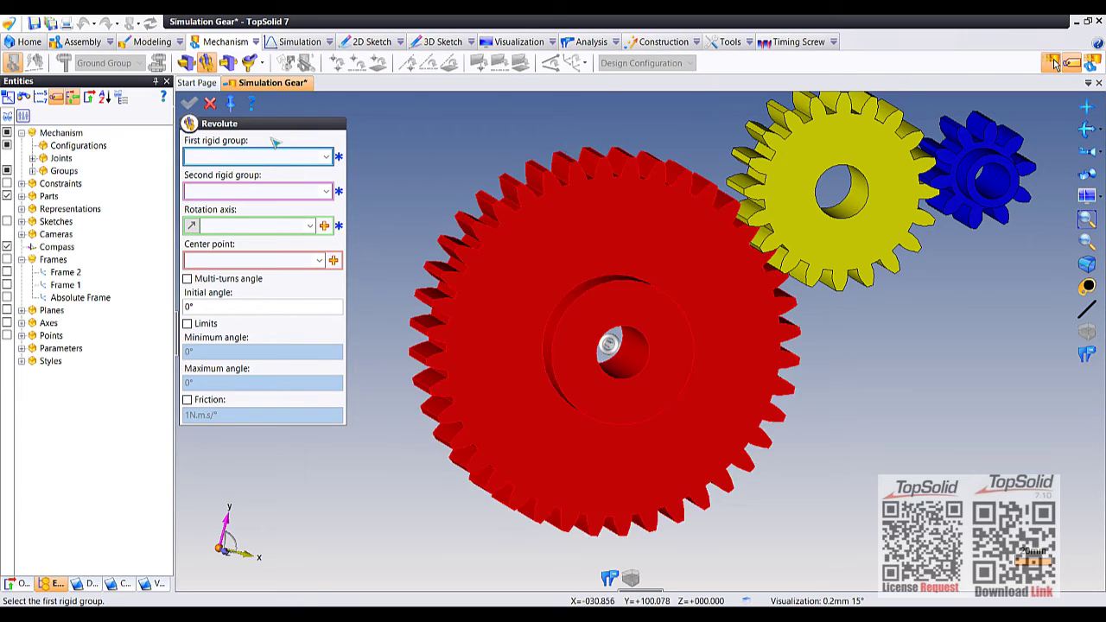
Step: Add a revolute joint pinning the yellow gear to Ground Group about its bore axis
left_click(328, 156)
left_click(303, 171)
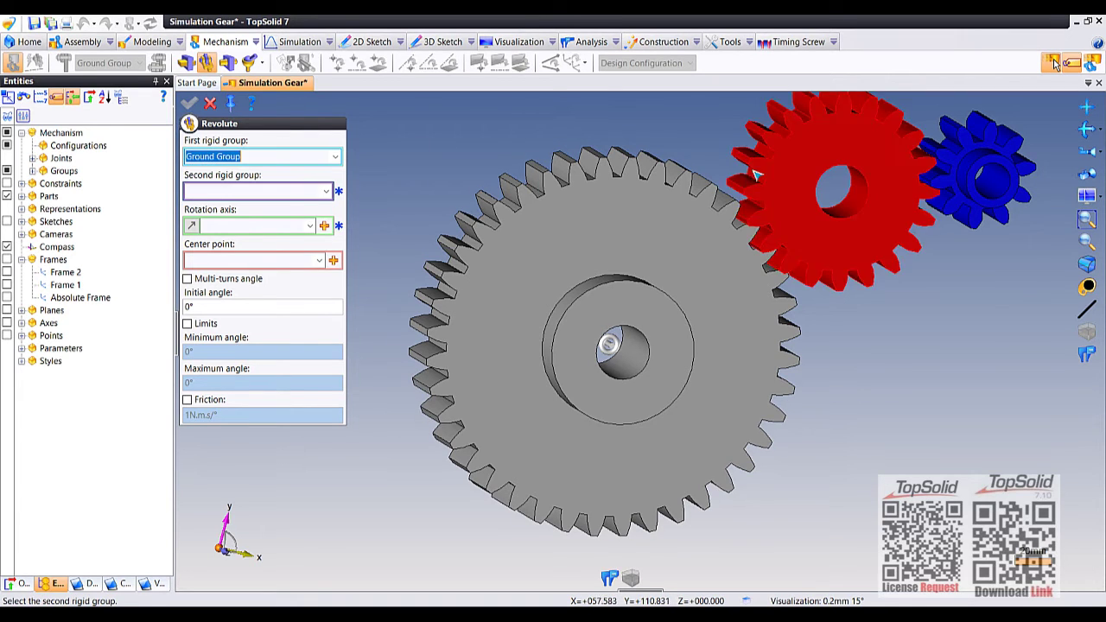
left_click(760, 185)
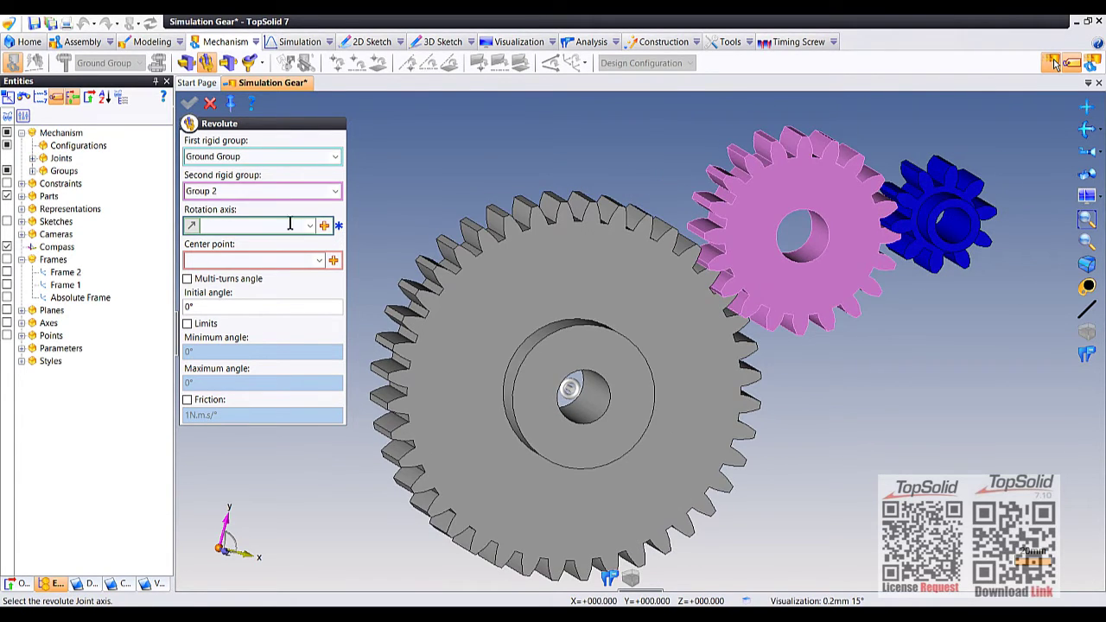
left_click(818, 249)
right_click(868, 378)
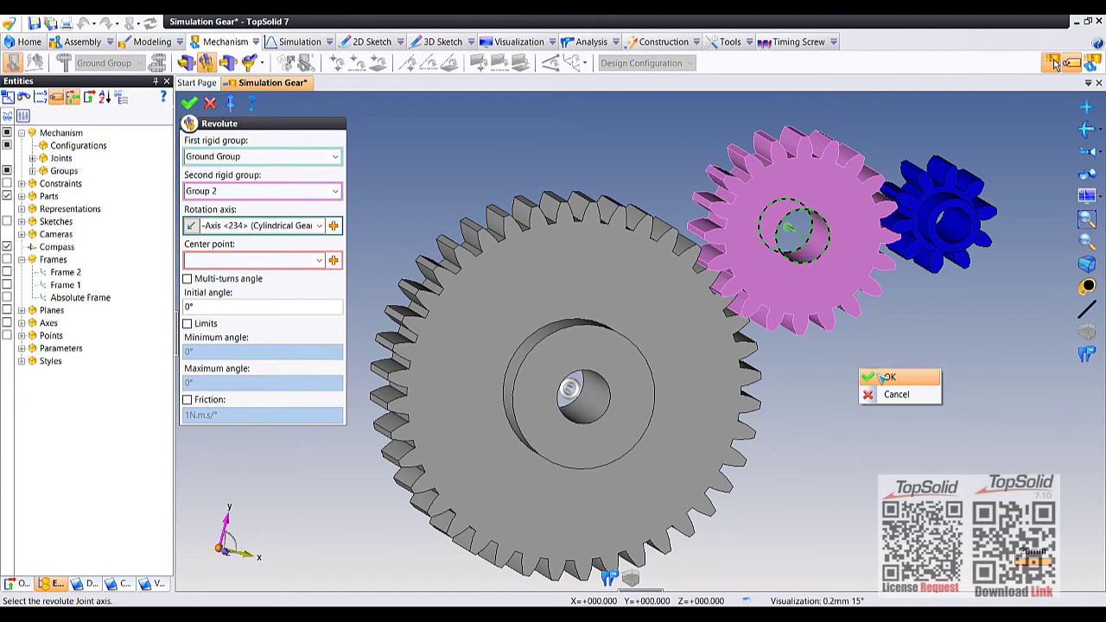
left_click(881, 383)
mouse_move(881, 382)
middle_mouse_down()
mouse_move(807, 358)
mouse_move(825, 341)
middle_mouse_up()
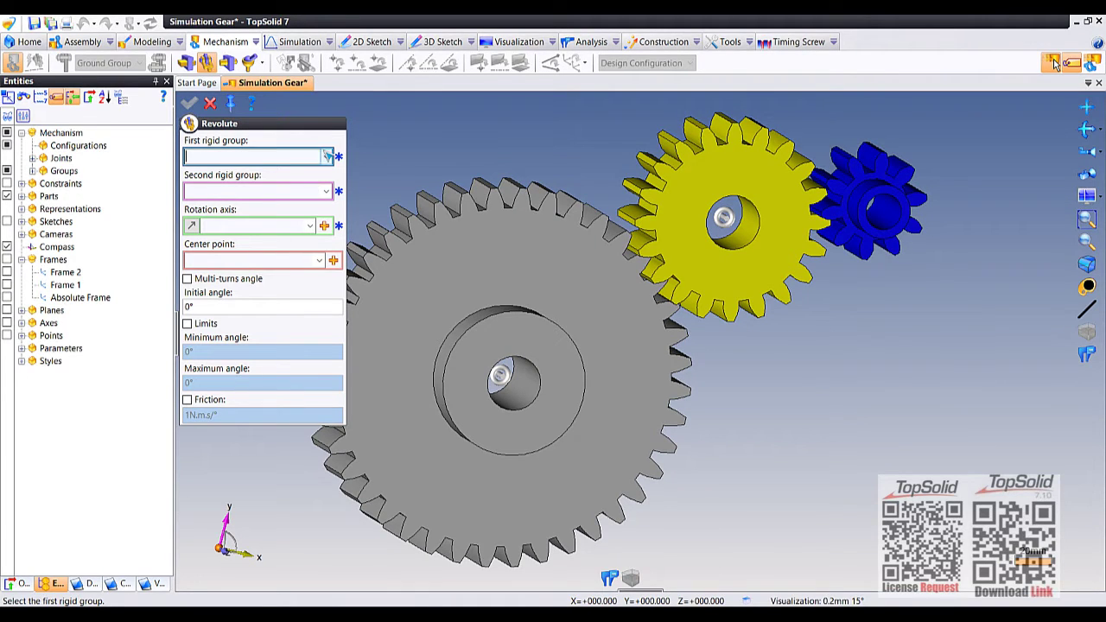
Step: Add a revolute joint pinning the small blue gear to Ground Group about its bore axis
left_click(329, 156)
left_click(298, 171)
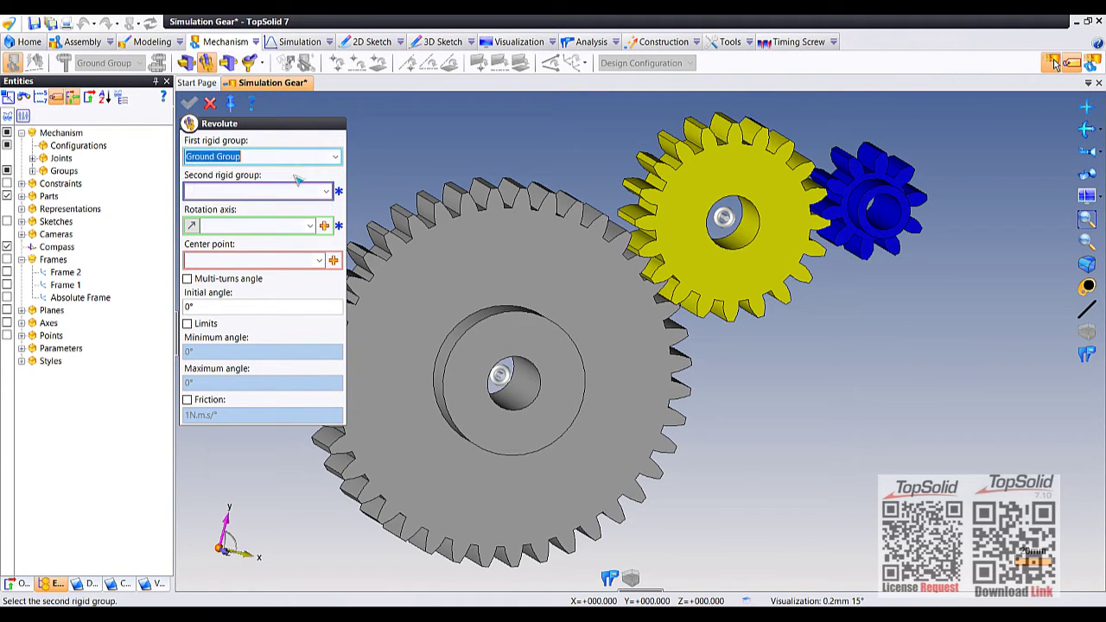
left_click(871, 152)
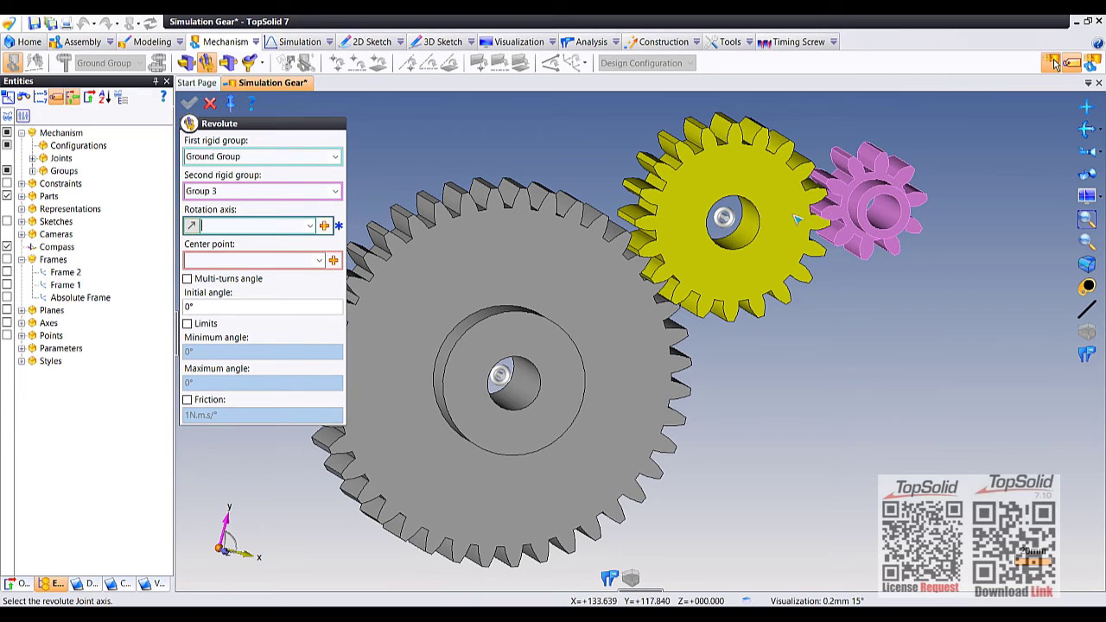
scroll(842, 207, "up", 3)
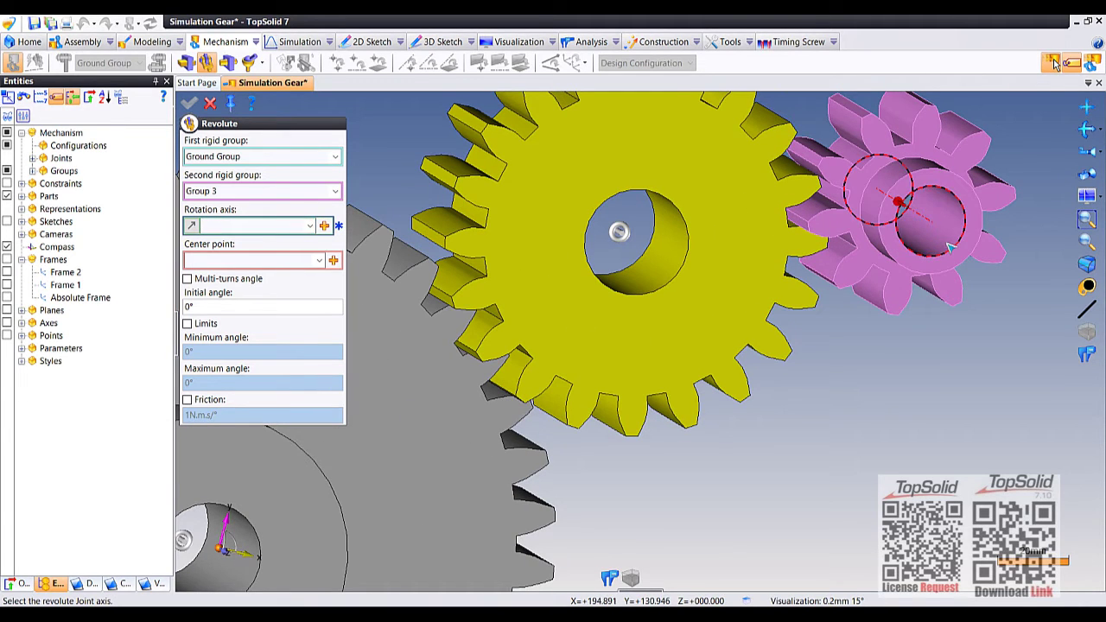
left_click(948, 248)
scroll(933, 233, "down", 2)
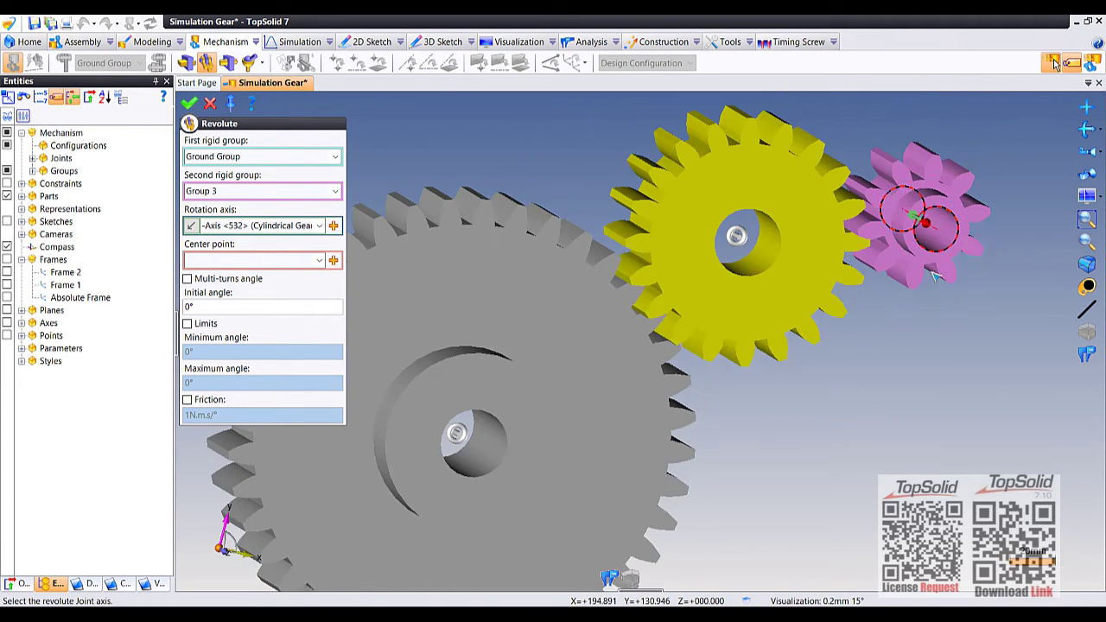
scroll(924, 260, "down", 1)
right_click(902, 323)
left_click(917, 328)
scroll(911, 337, "down", 2)
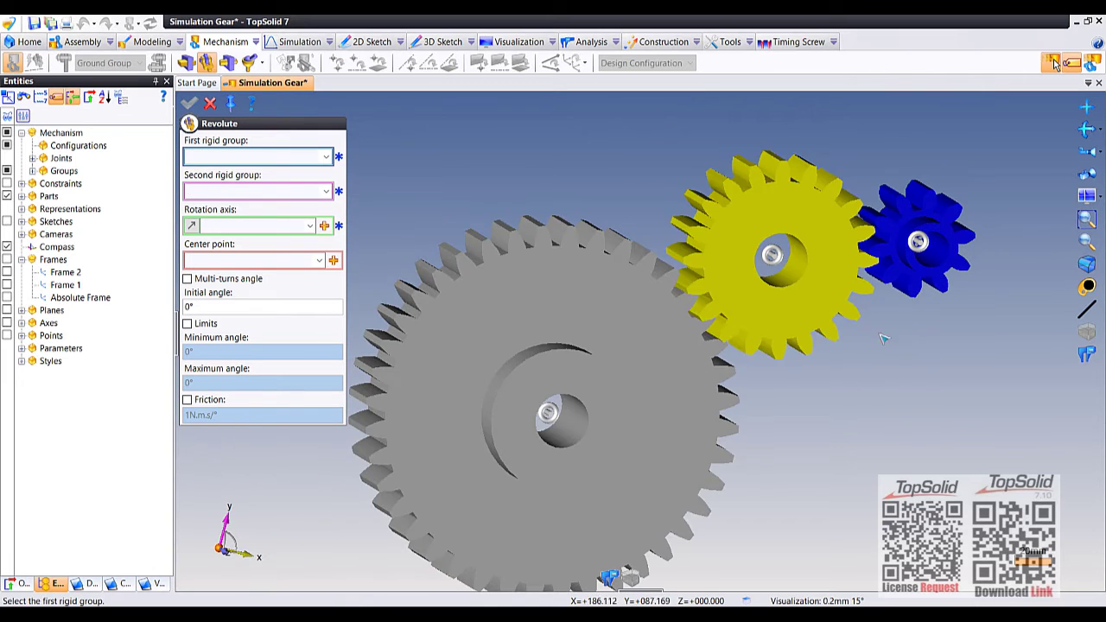
left_click(209, 103)
Step: Start a gear joint between Group 1 and Group 2, picking each gear's axis
scroll(625, 180, "down", 1)
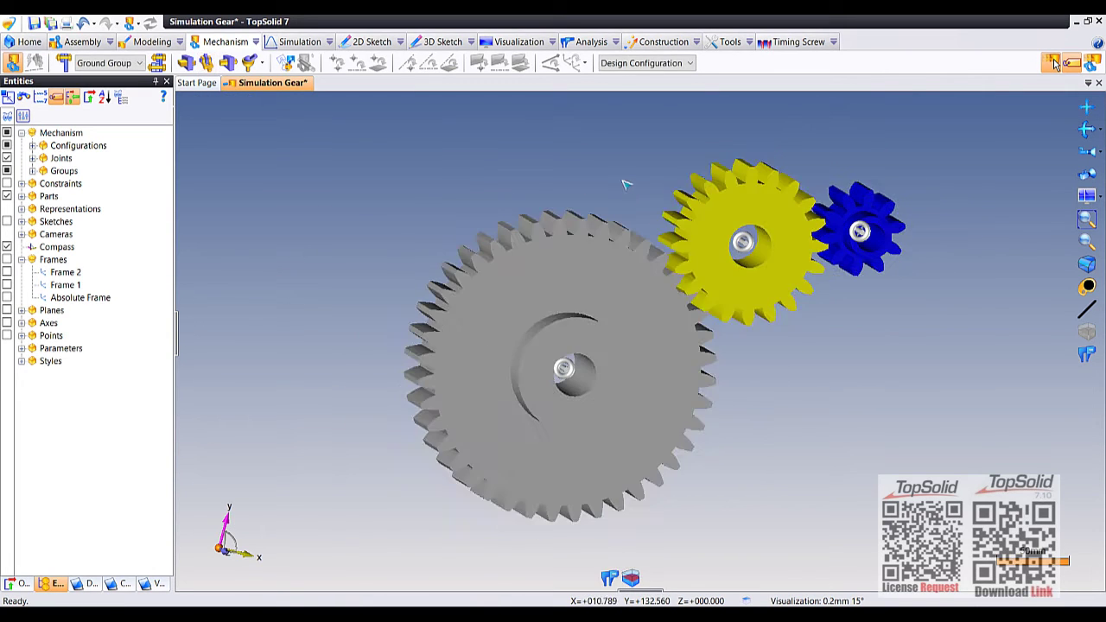
scroll(600, 147, "down", 1)
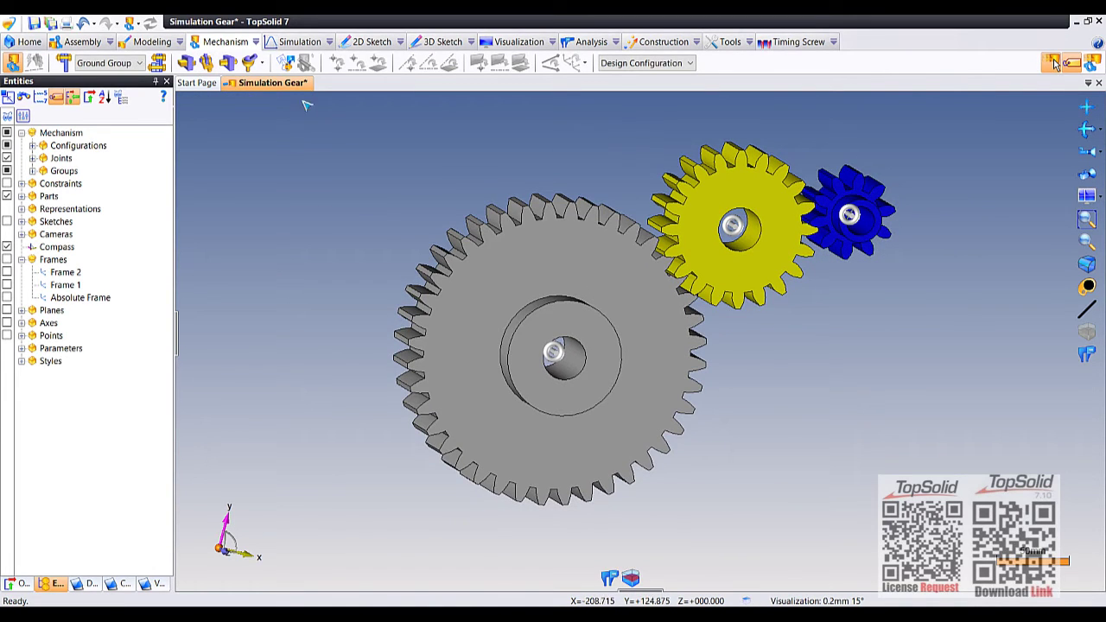
left_click(261, 63)
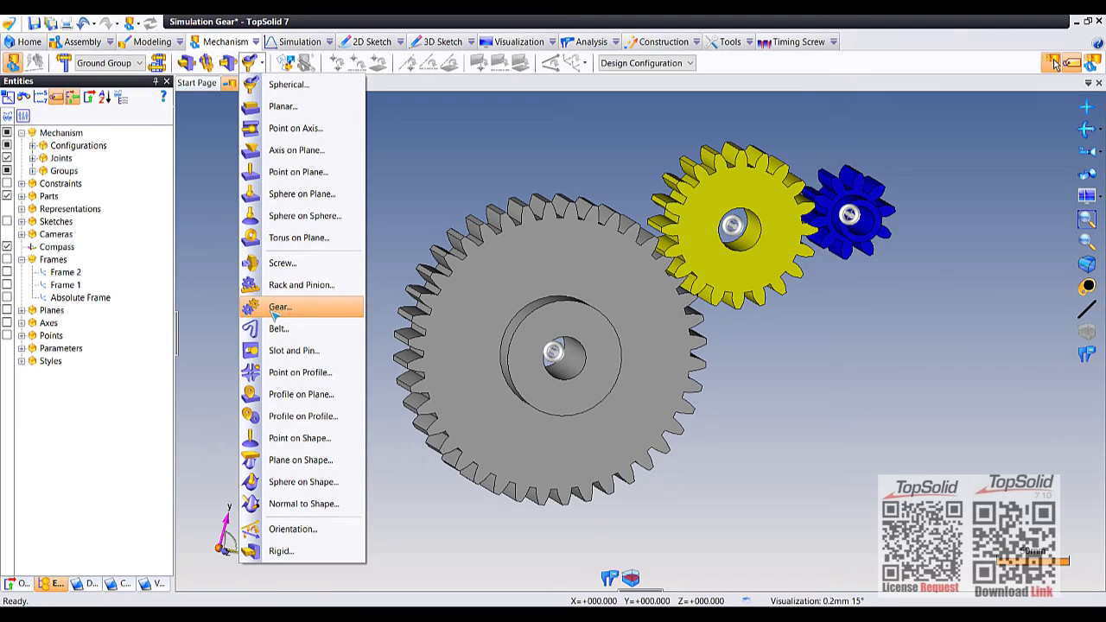
left_click(274, 316)
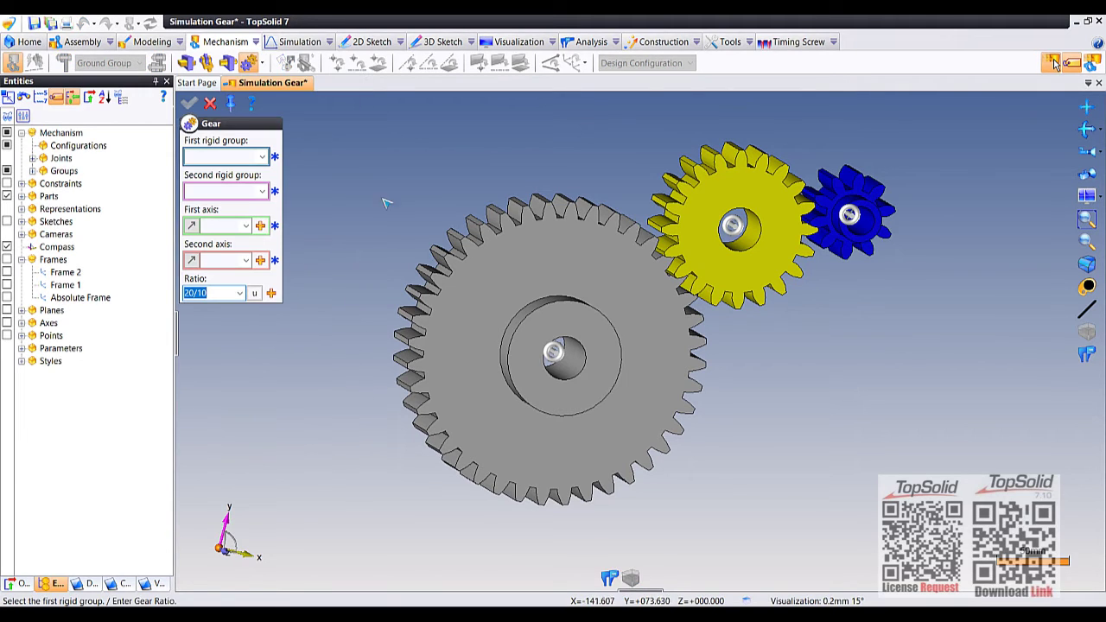
left_click(484, 252)
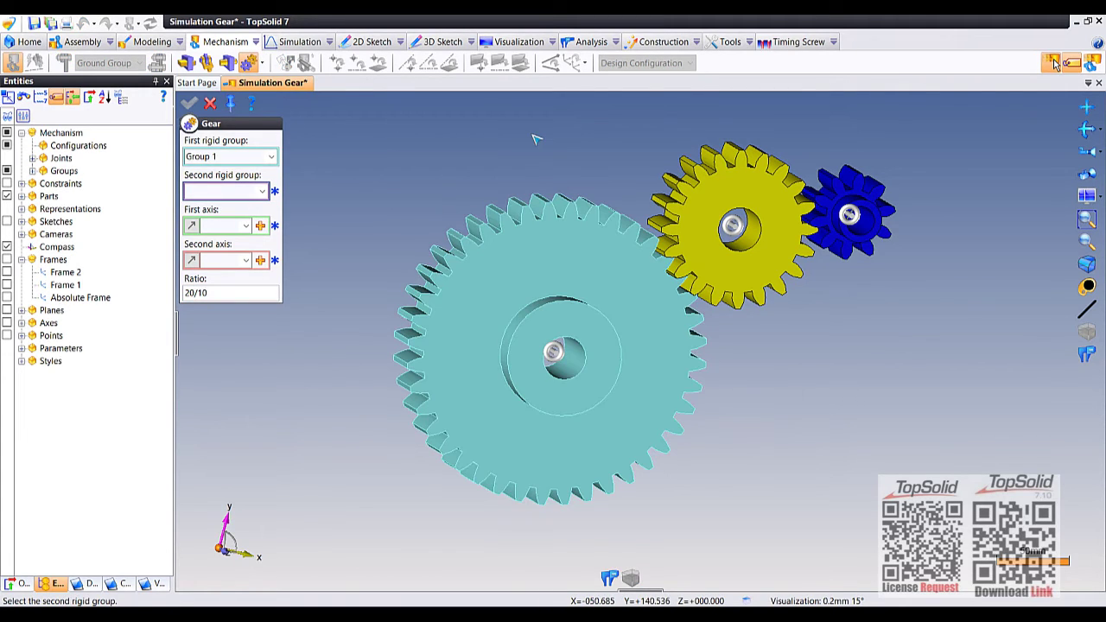
left_click(698, 218)
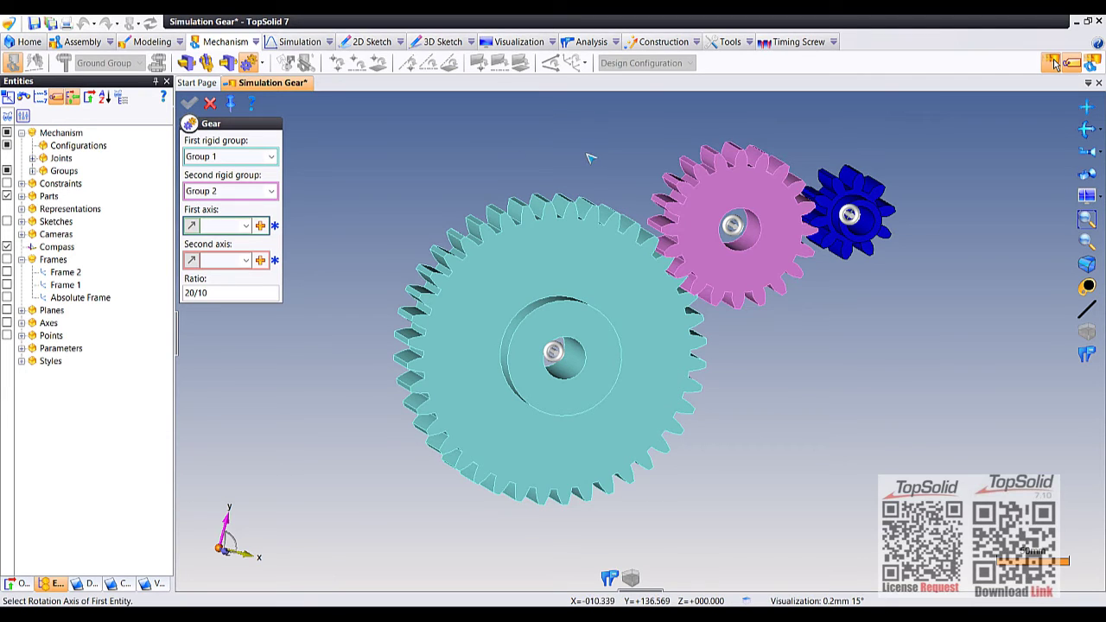
scroll(585, 380, "up", 2)
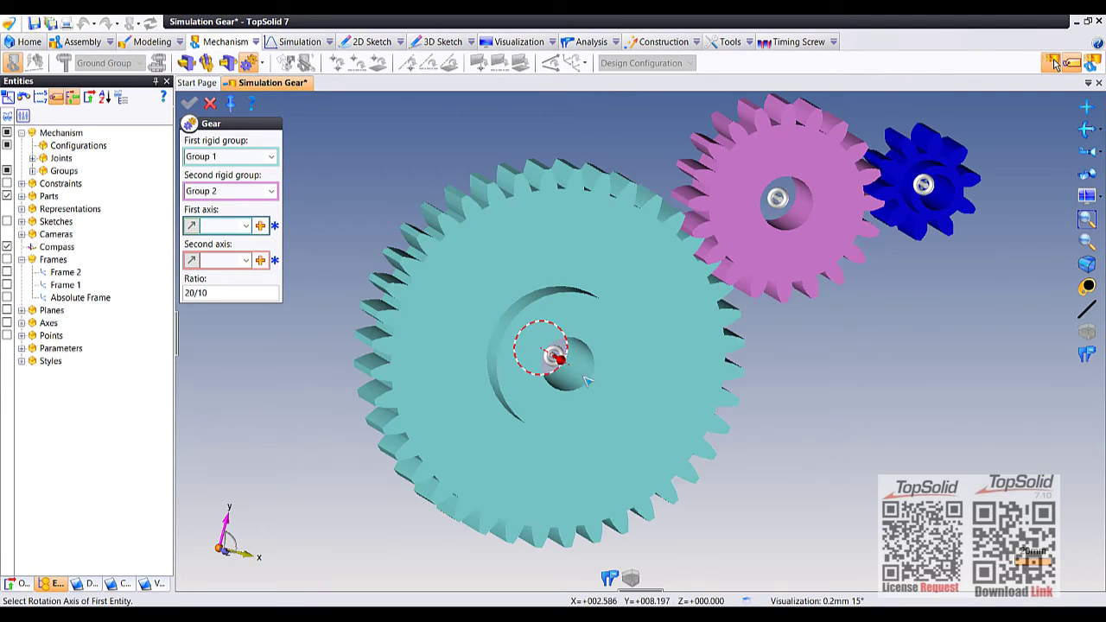
left_click(577, 370)
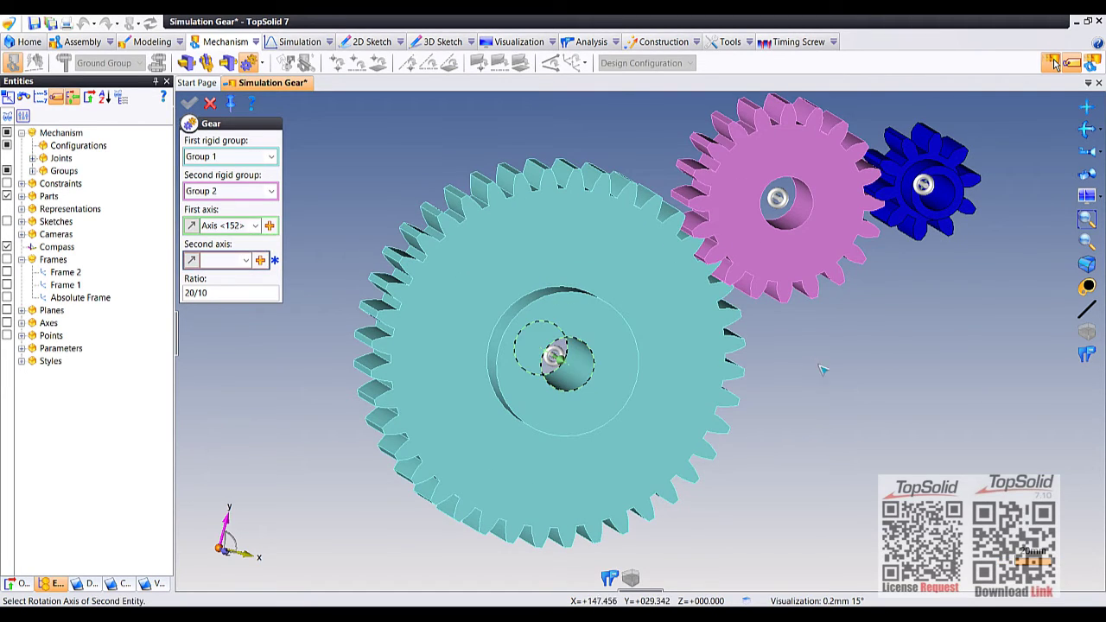
mouse_move(822, 370)
middle_mouse_down()
mouse_move(834, 372)
mouse_move(822, 372)
middle_mouse_up()
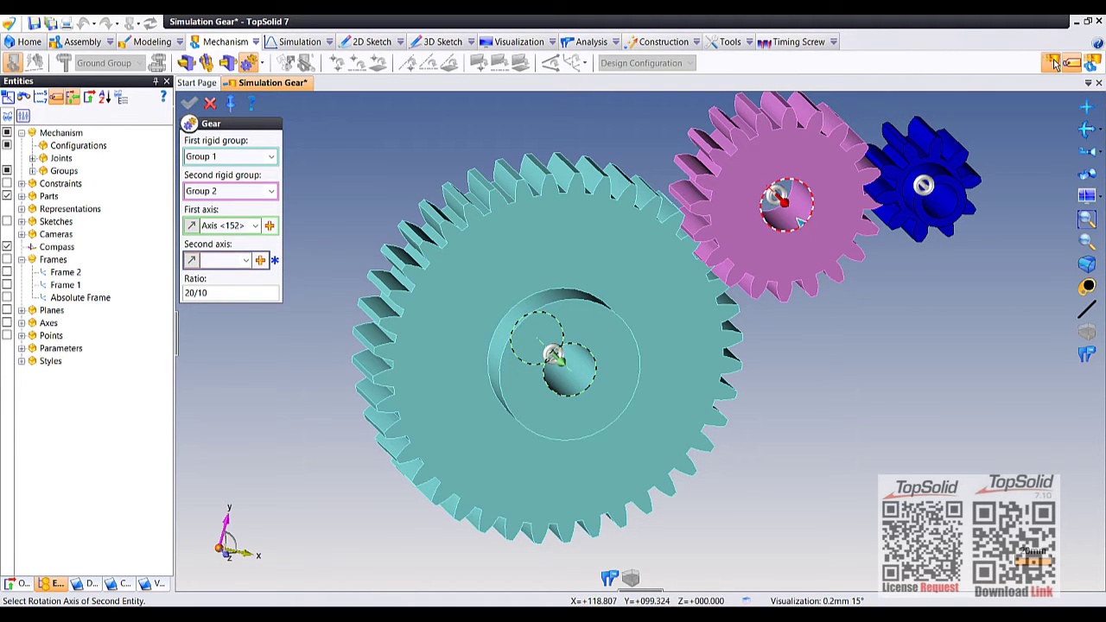
left_click(799, 222)
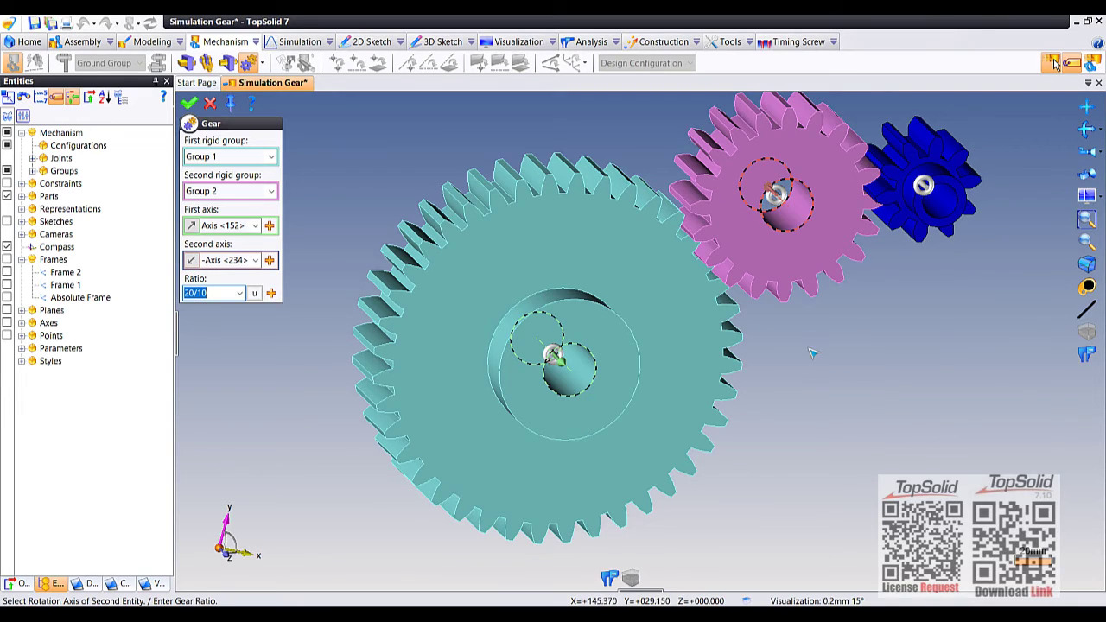
Step: Set the gear ratio to 40/20 and confirm the gear joint
mouse_move(812, 352)
middle_mouse_down()
mouse_move(874, 358)
mouse_move(798, 337)
middle_mouse_up()
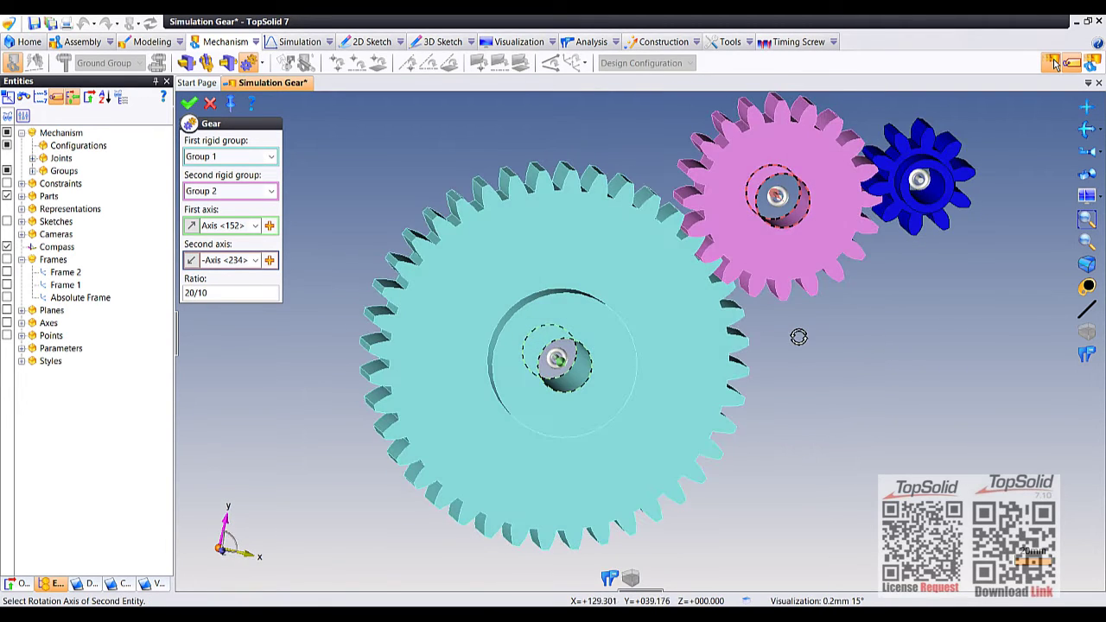
left_click(228, 292)
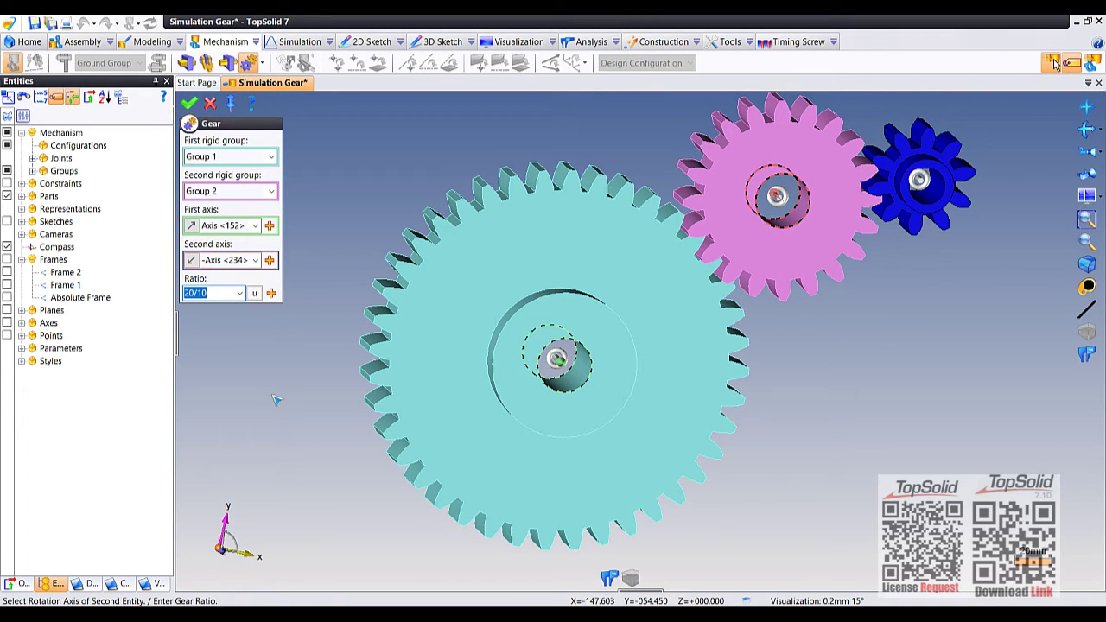
type("40/2")
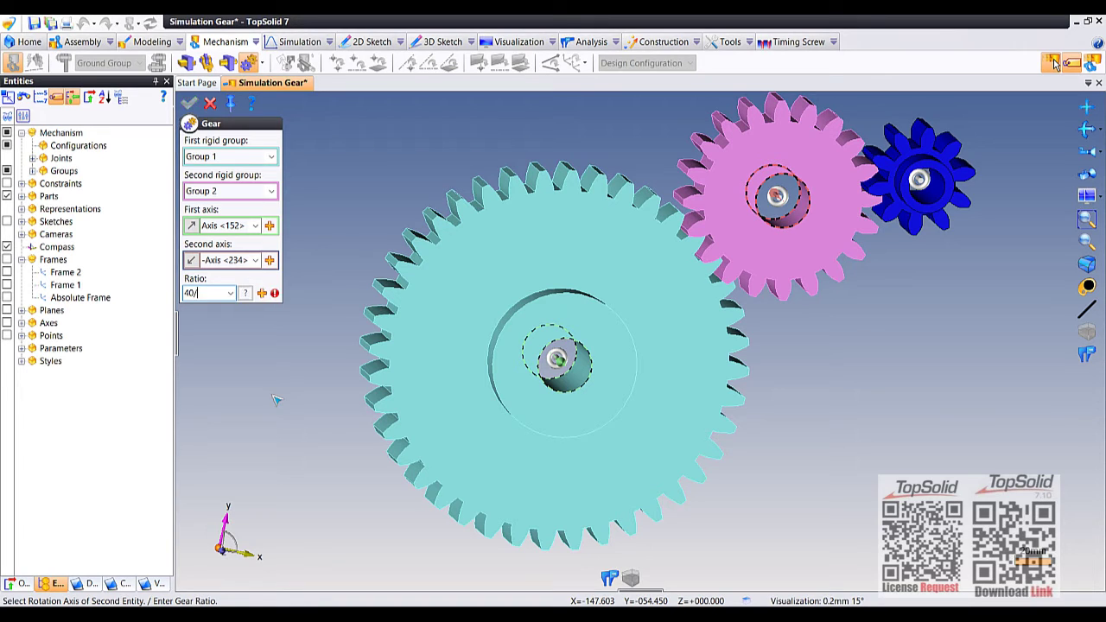
type("0")
right_click(440, 136)
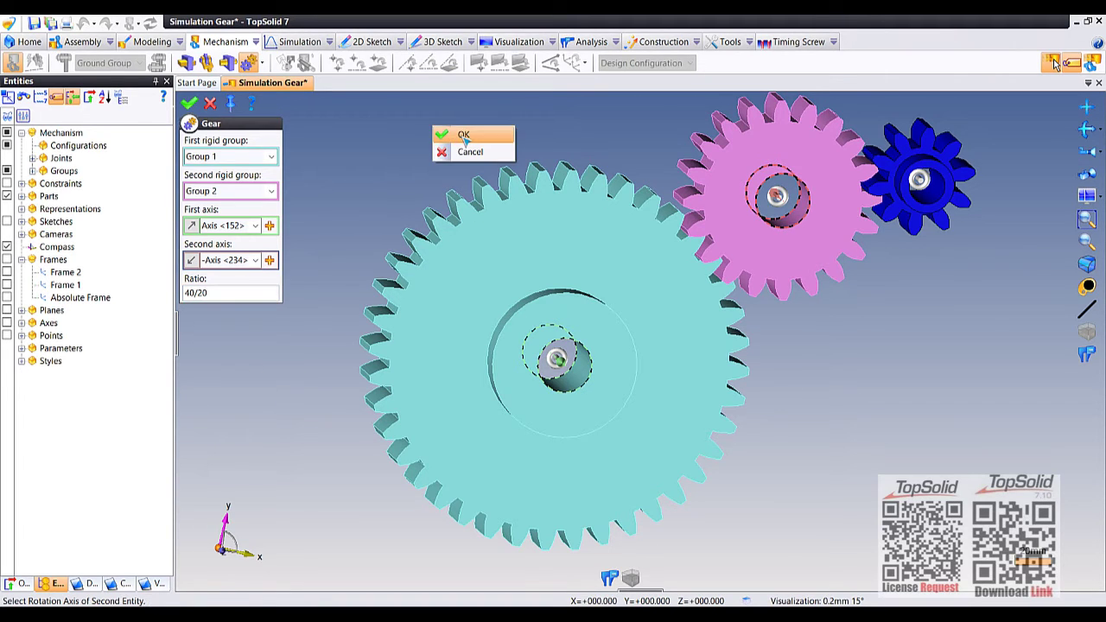
left_click(462, 138)
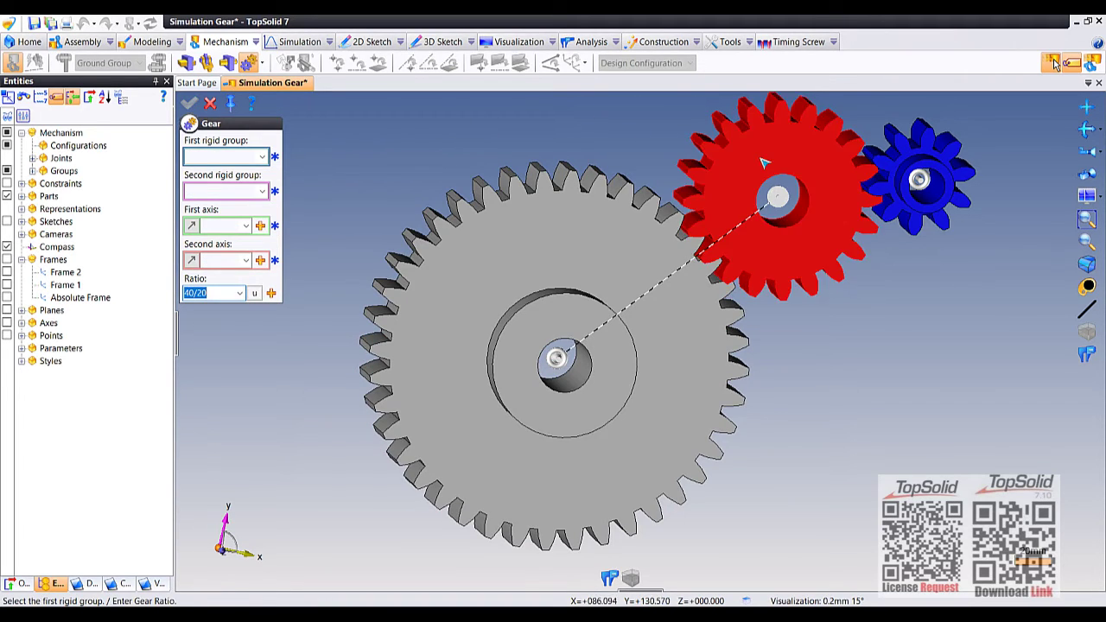
Step: Pick the yellow and blue gears as rigid groups, using their hub and bore axes, with the second axis reversed
left_click(691, 165)
middle_click_drag(637, 151, 546, 149)
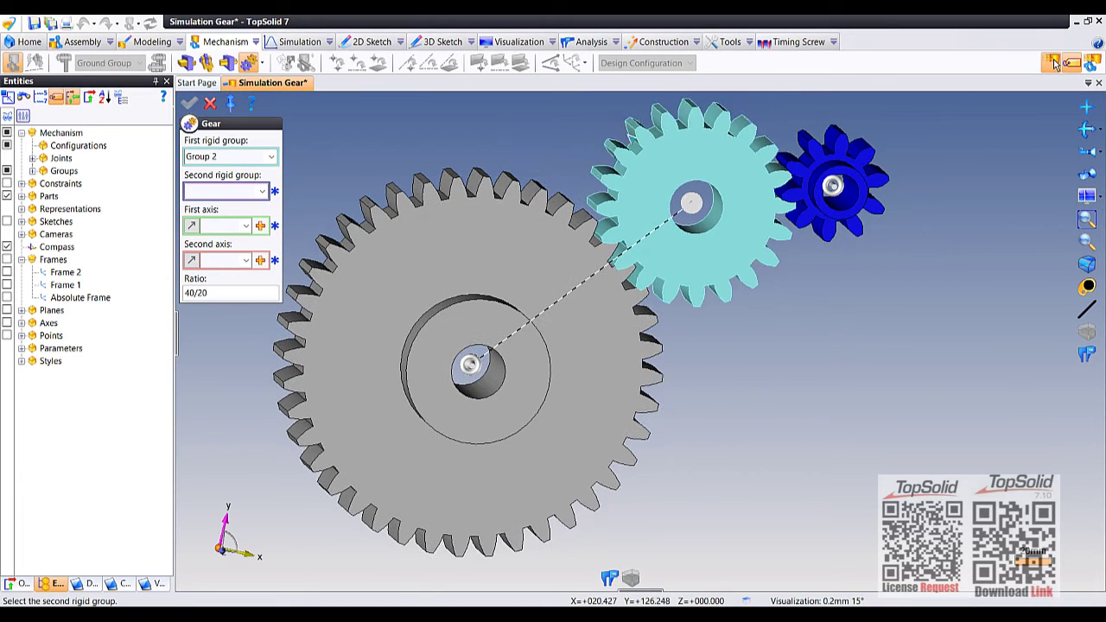
left_click(840, 154)
middle_click_drag(904, 356, 908, 406)
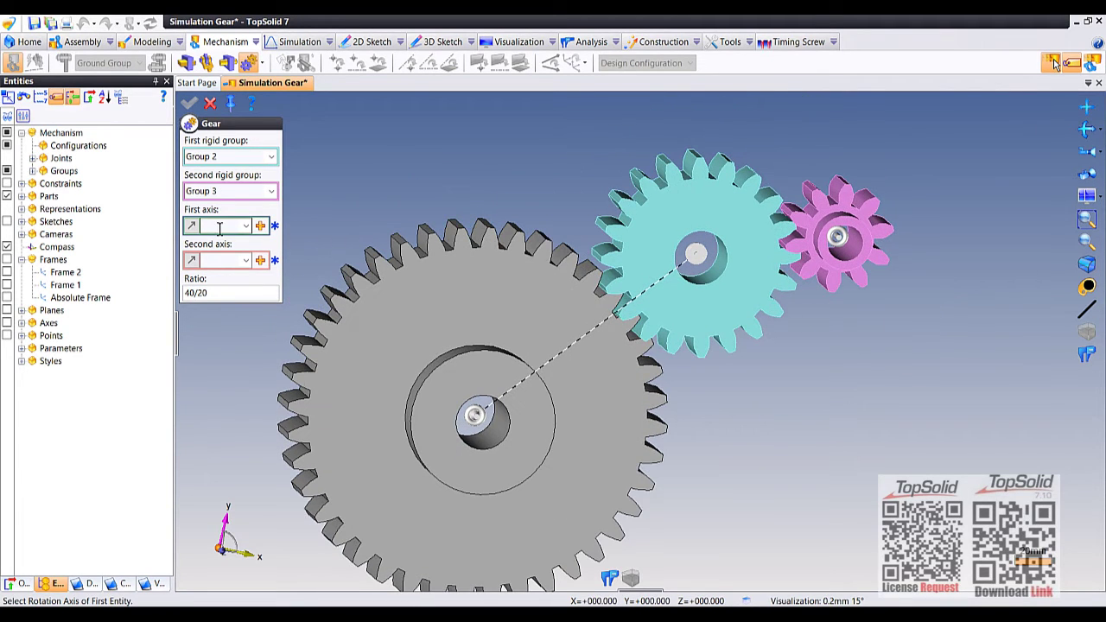
middle_click_drag(614, 269, 704, 278, "shift")
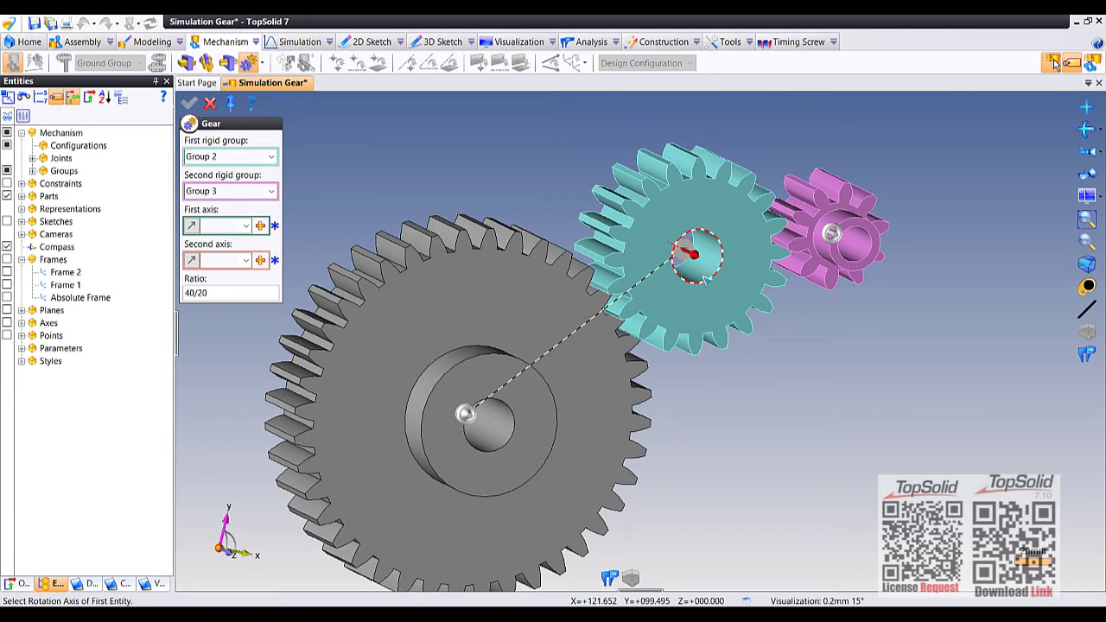
left_click(704, 278)
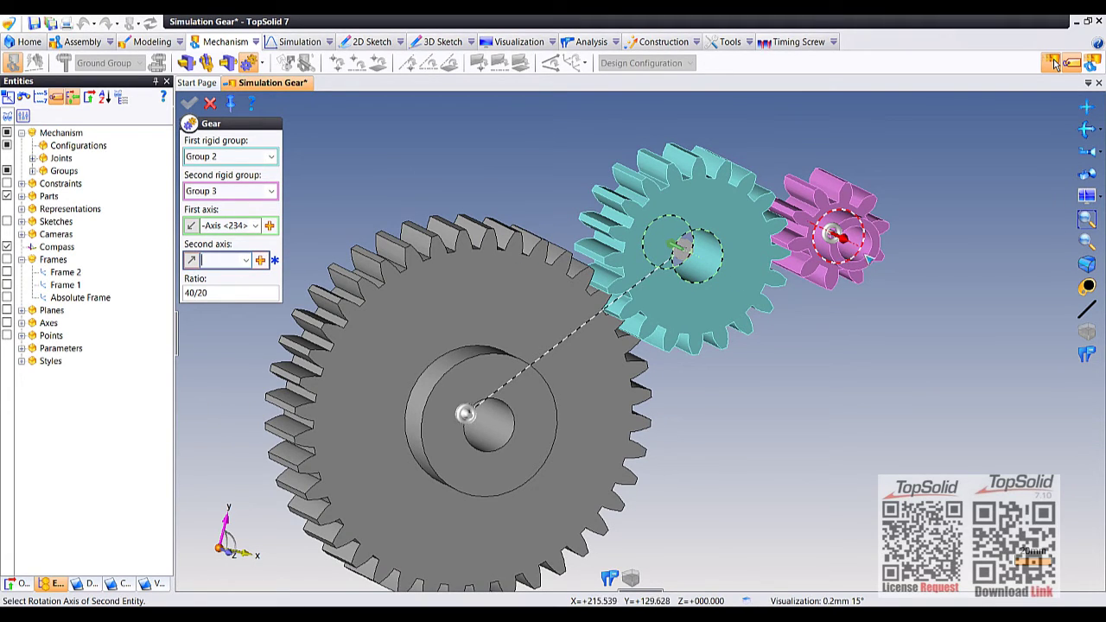
left_click(862, 248)
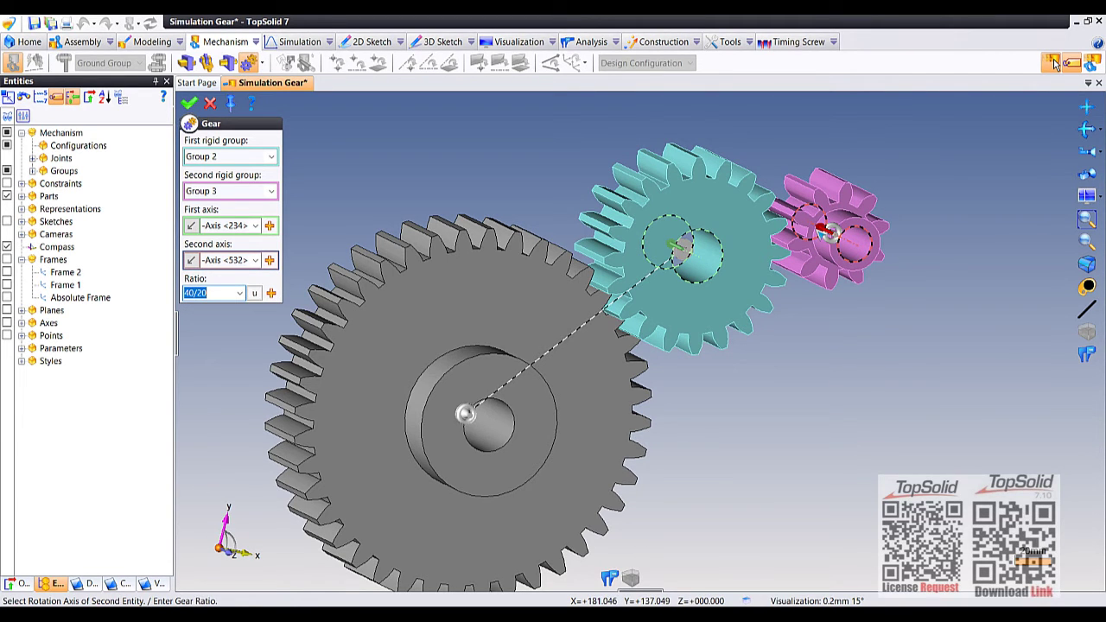
left_click(825, 229)
Step: Set the gear ratio to 20/10, validate the yellow-blue gear joint and close the Gear dialog
middle_click_drag(814, 358, 327, 302)
left_click(228, 294)
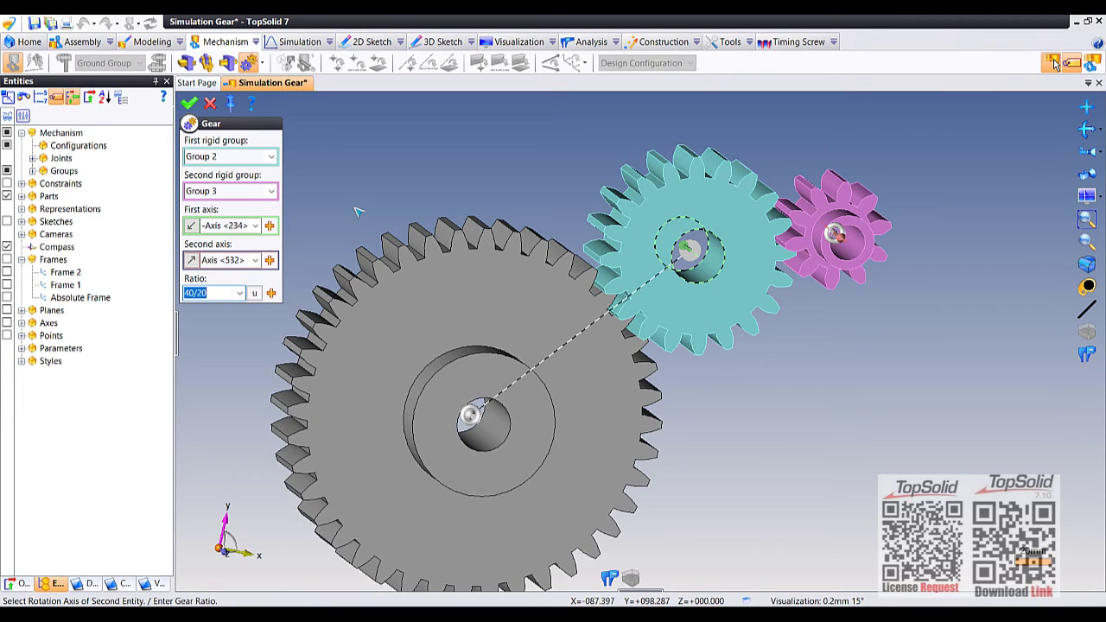
type("20/1")
right_click(427, 136)
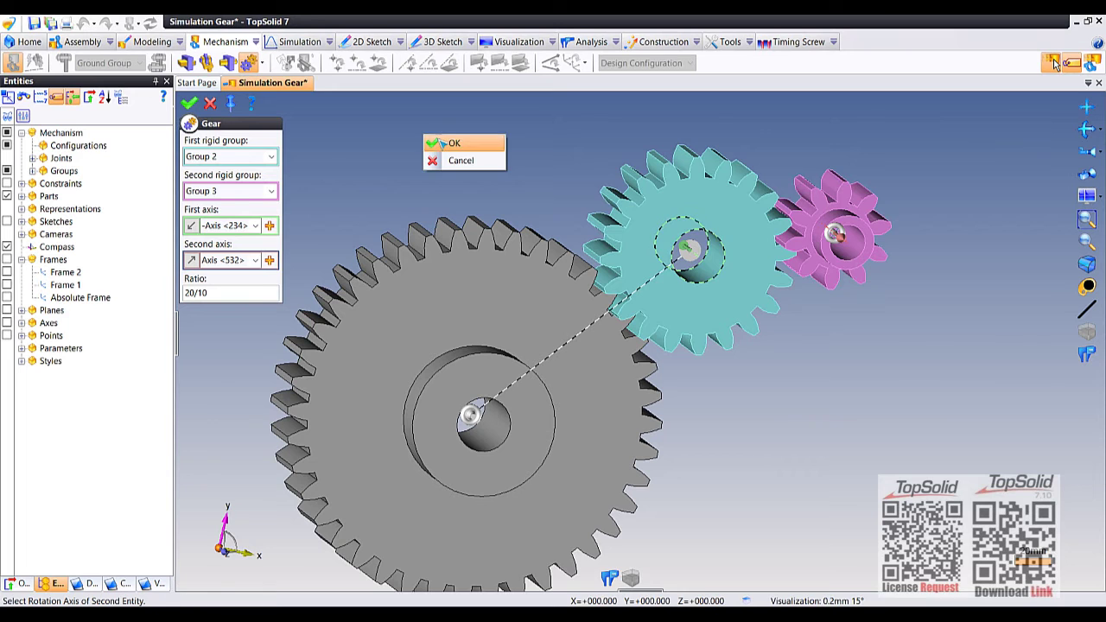
left_click(441, 144)
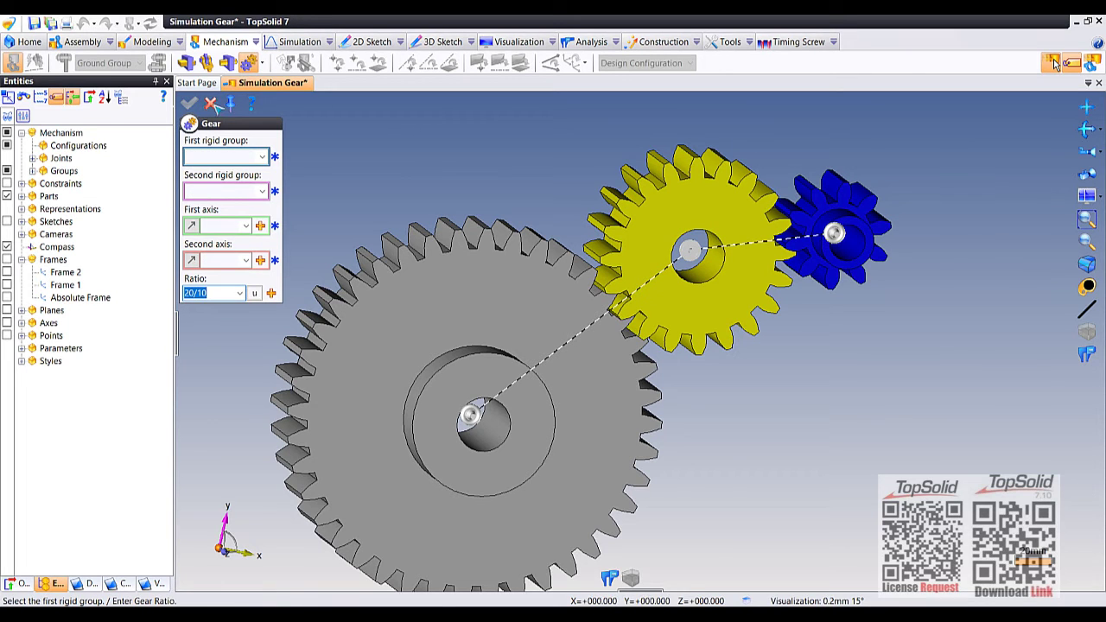
left_click(1054, 65)
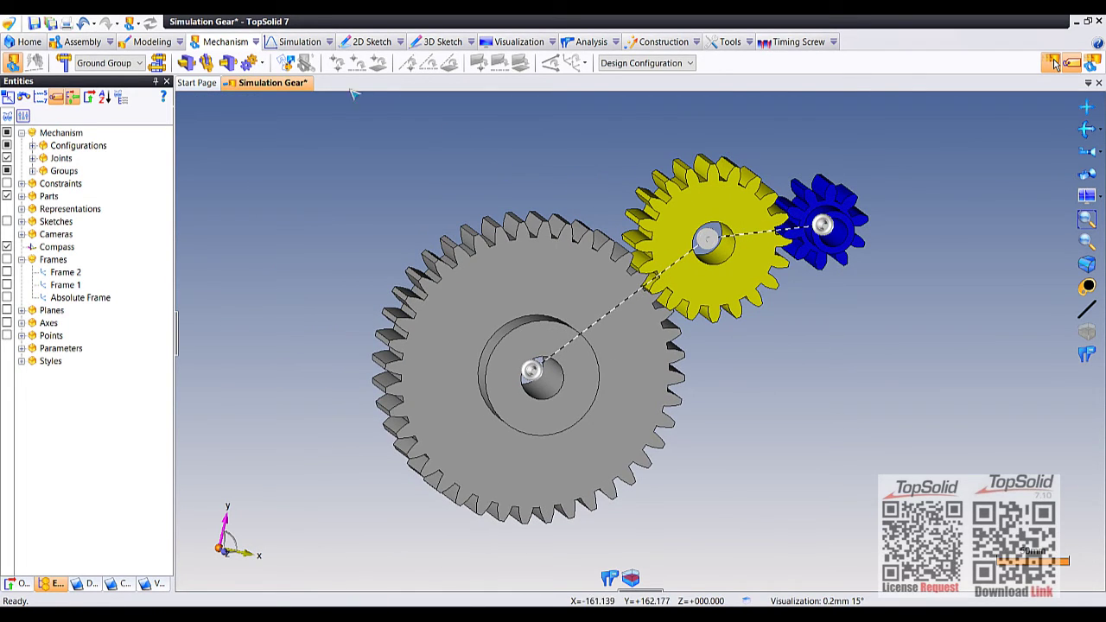
Step: In Configuration 1, turn the large gear to confirm all three gears rotate, then validate the configuration
left_click(304, 62)
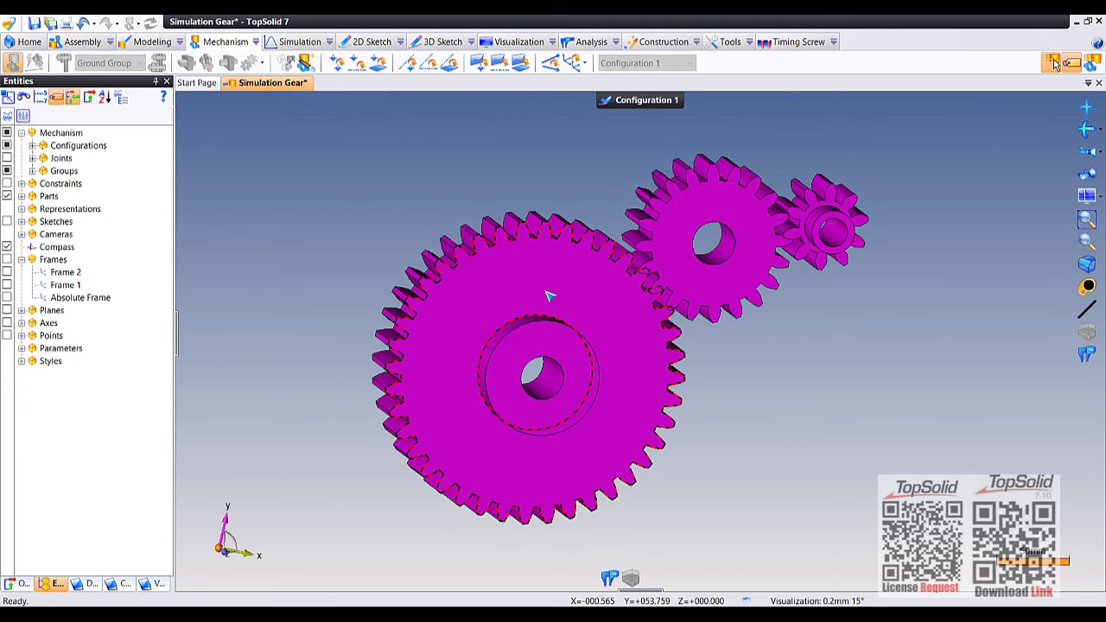
mouse_move(550, 296)
left_mouse_down()
mouse_move(579, 295)
mouse_move(593, 325)
mouse_move(593, 315)
left_mouse_up()
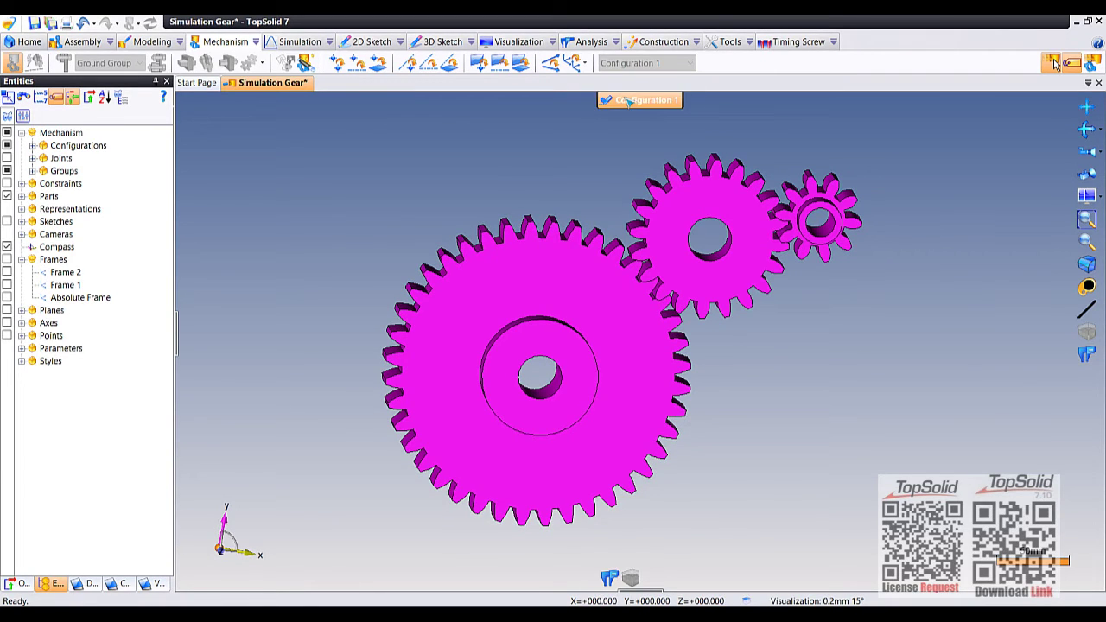
left_click(628, 101)
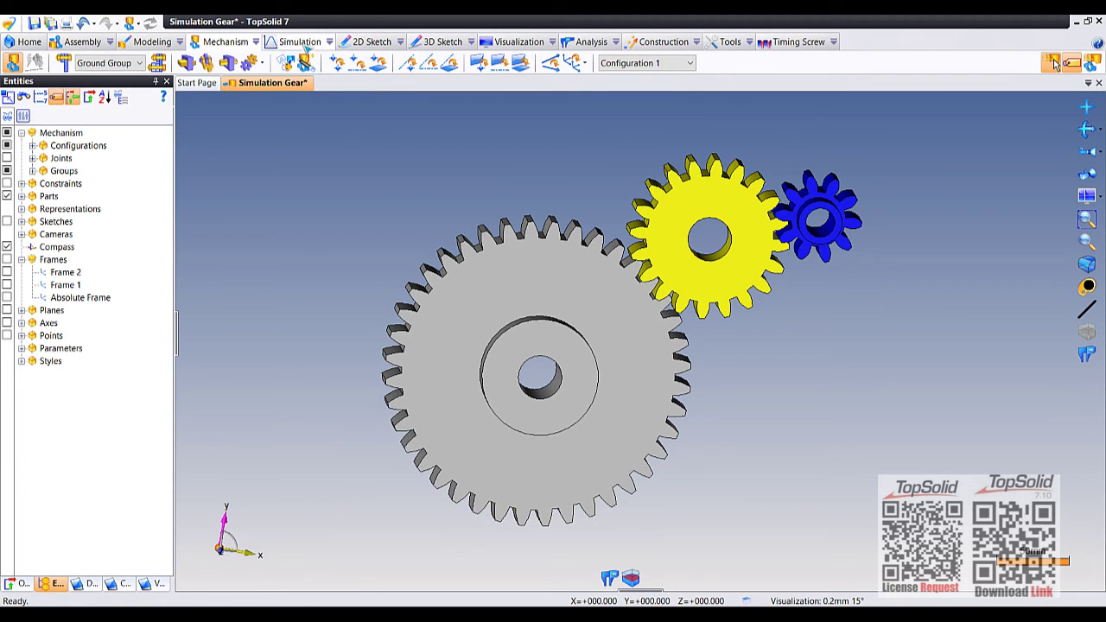
left_click(305, 46)
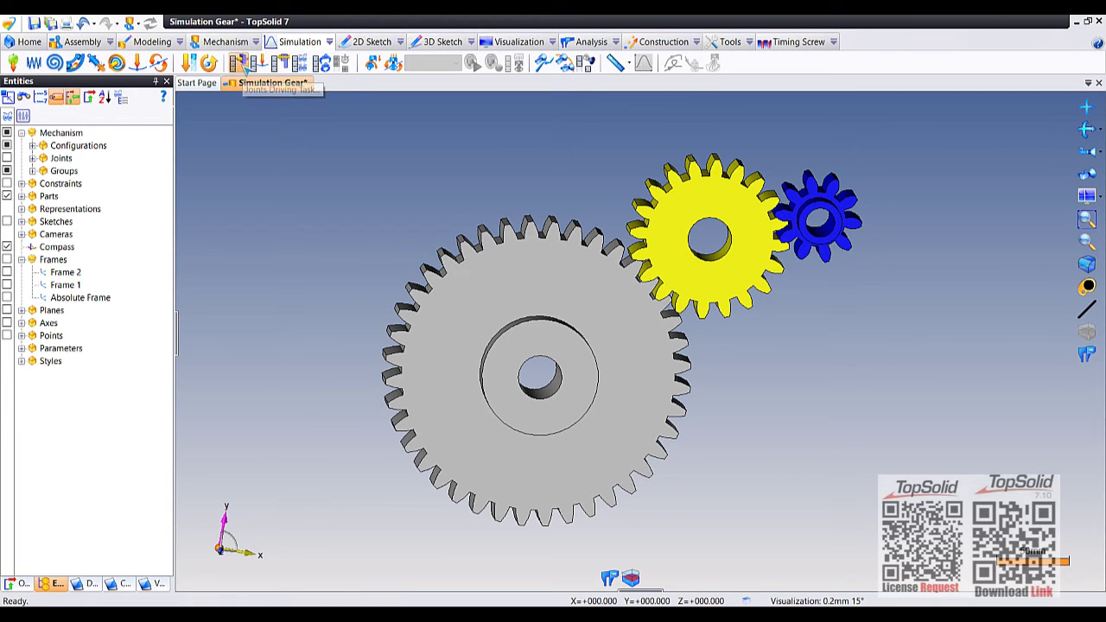
Step: Create a joints driving task that turns Revolute 2 from 0° to 360° over 15 s
left_click(240, 62)
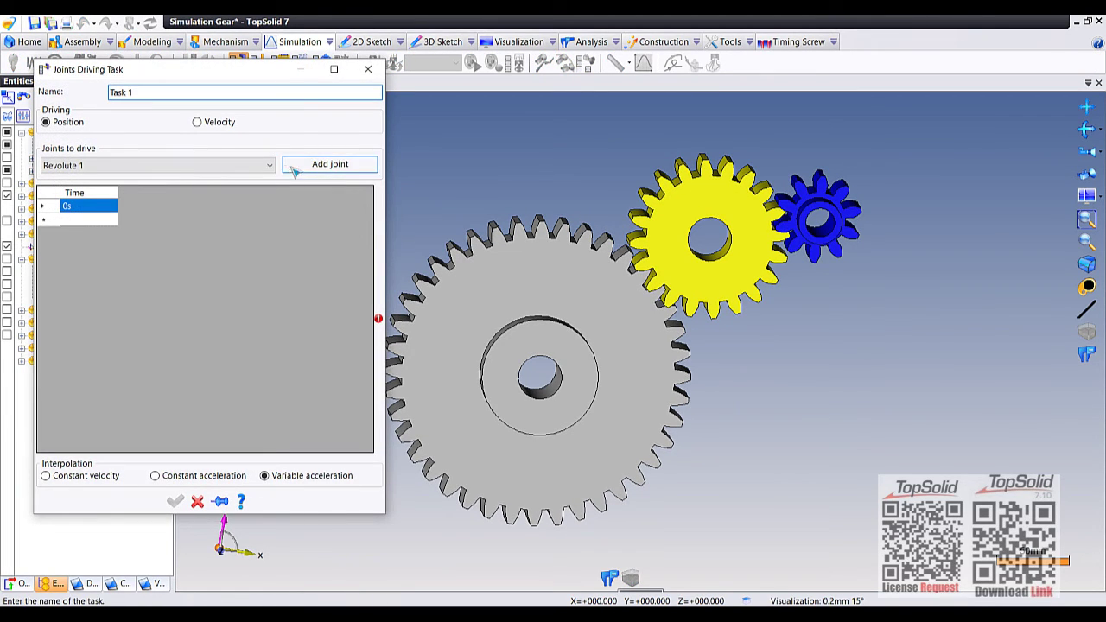
left_click(265, 166)
left_click(199, 183)
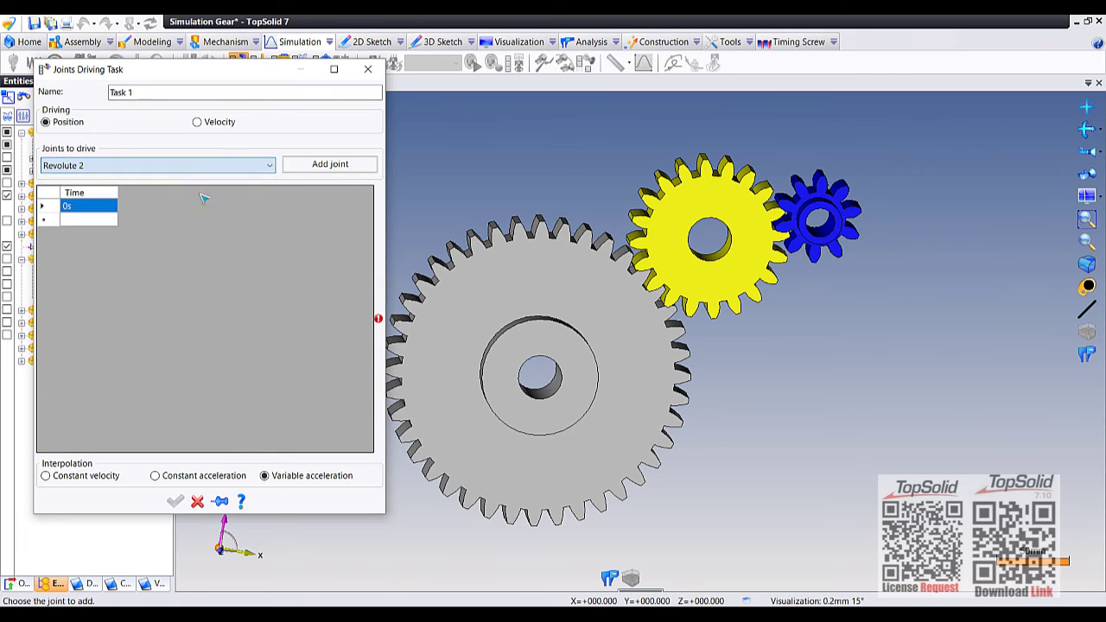
left_click(354, 166)
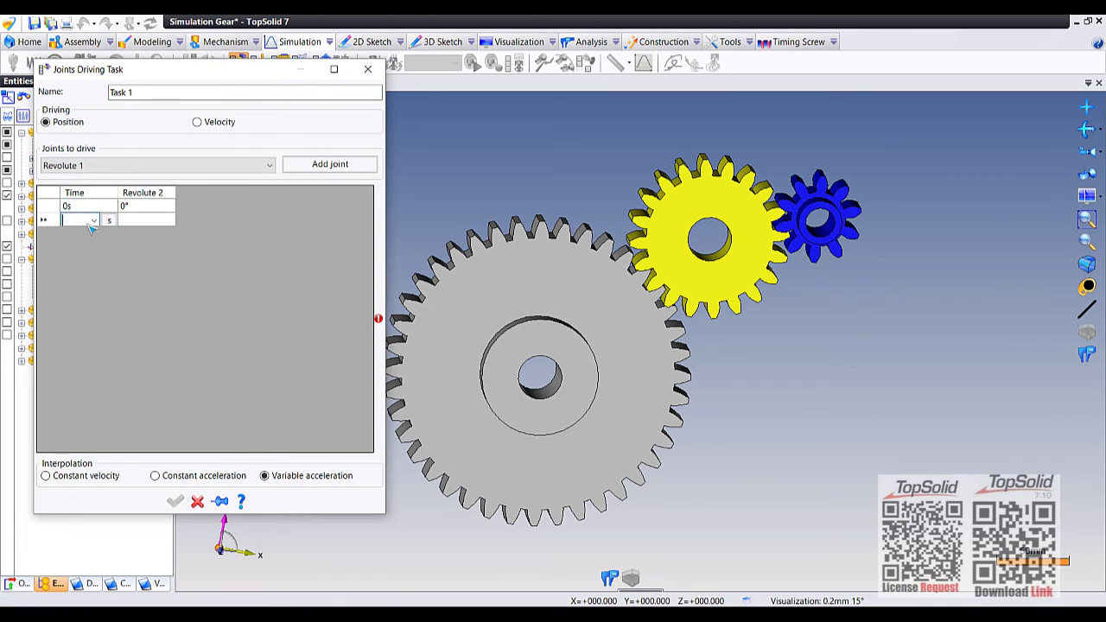
type("15s")
key("Tab")
type("360")
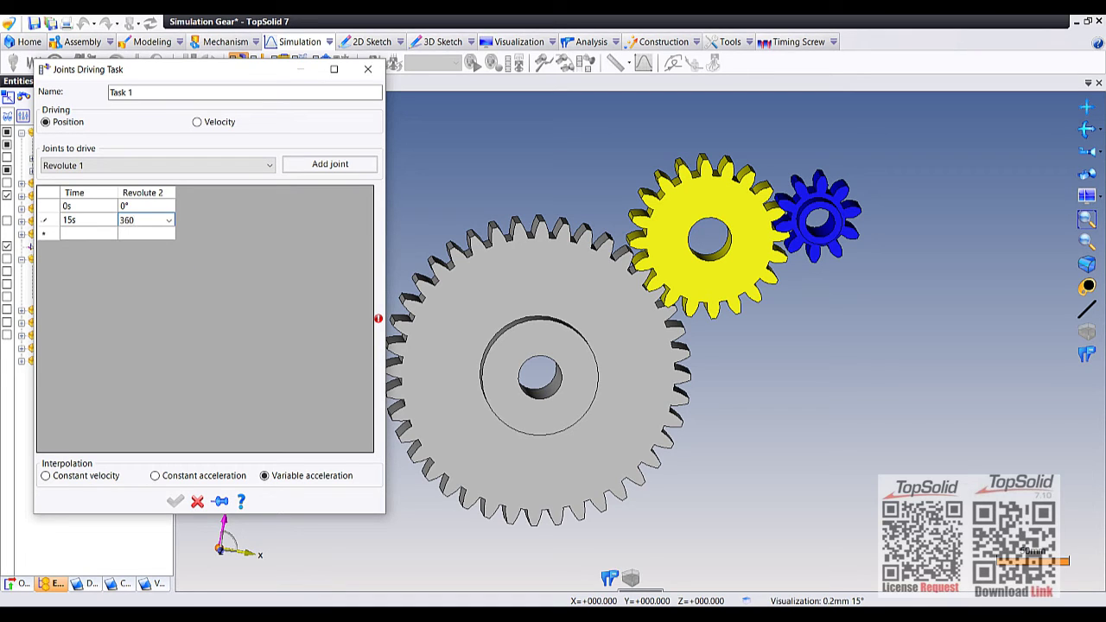
left_click(175, 232)
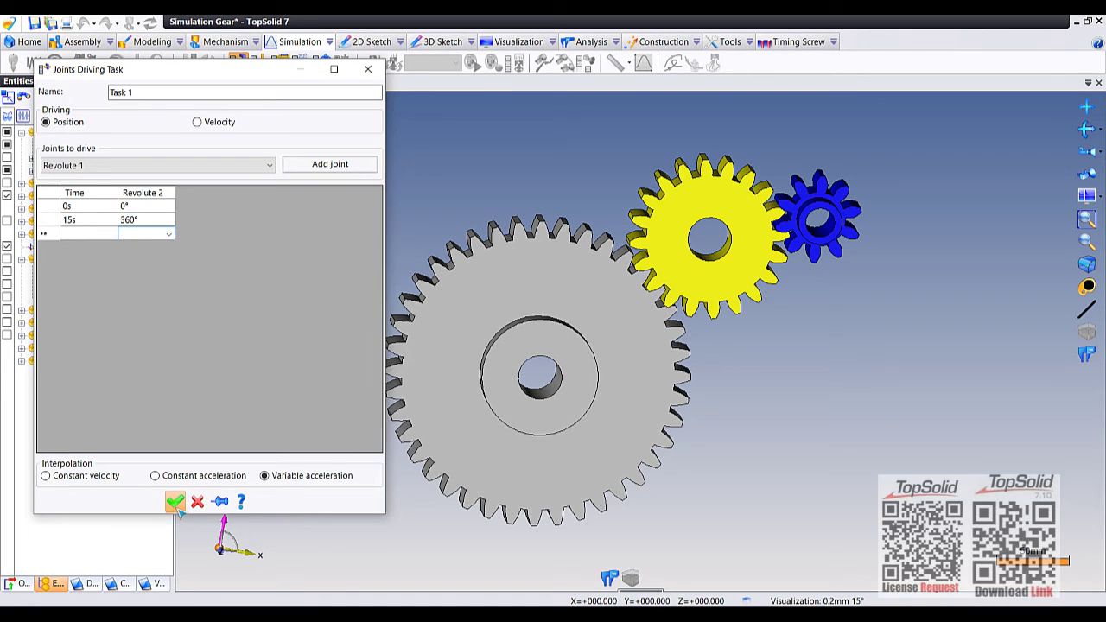
left_click(175, 501)
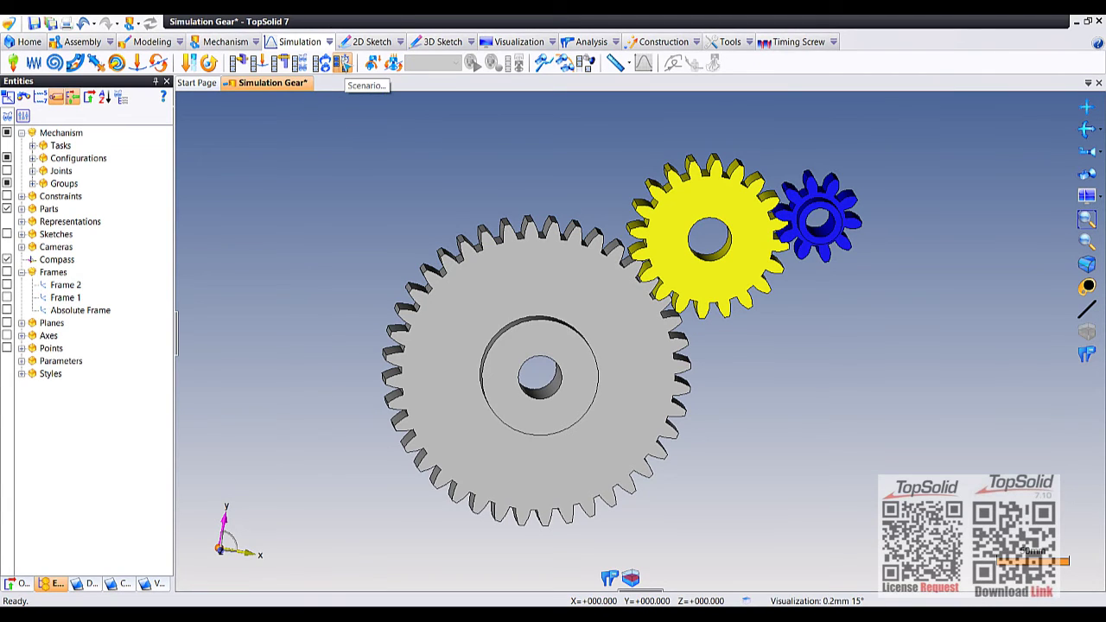
Step: Build Scenario 1 with Task 1 on Track 1, then expand Scenarios and Tasks in the tree
left_click(343, 62)
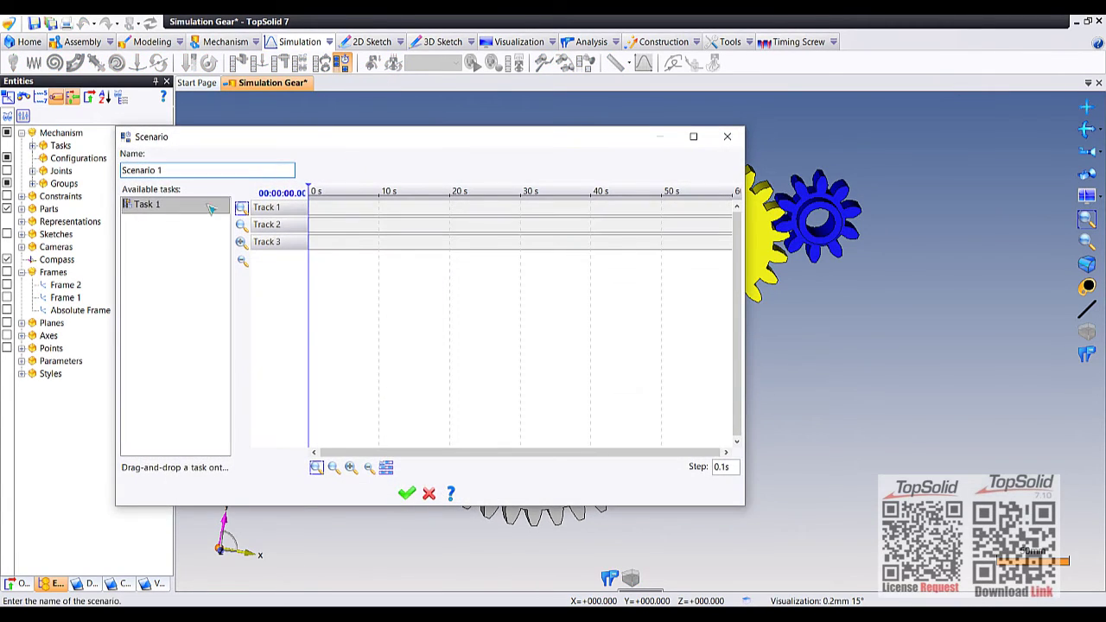
mouse_move(177, 207)
left_mouse_down()
mouse_move(342, 210)
mouse_move(315, 210)
left_mouse_up()
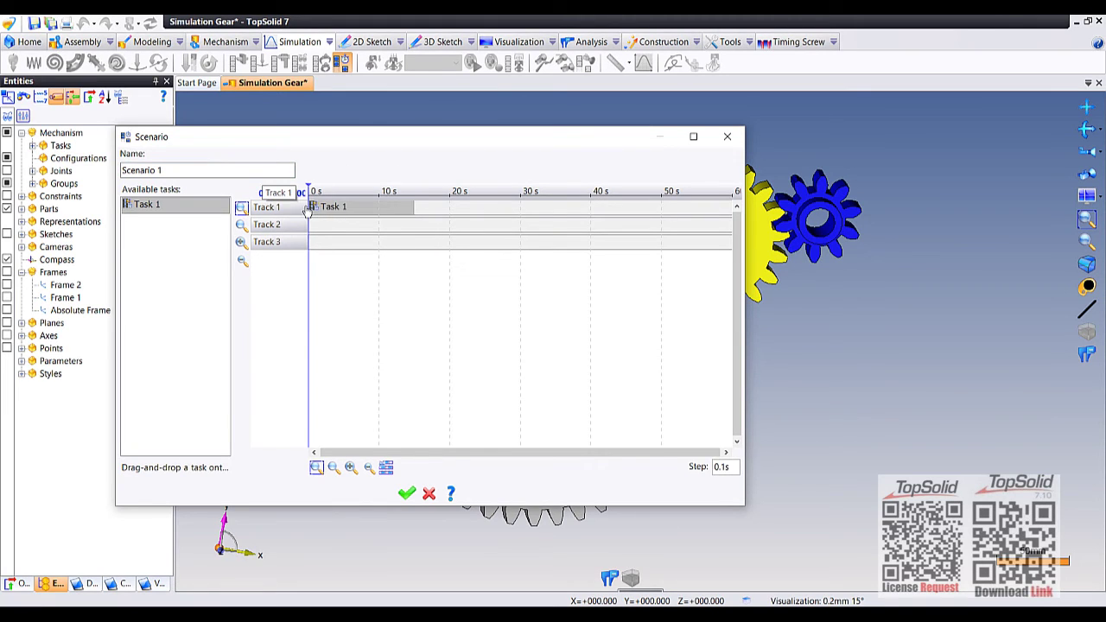
left_click(407, 497)
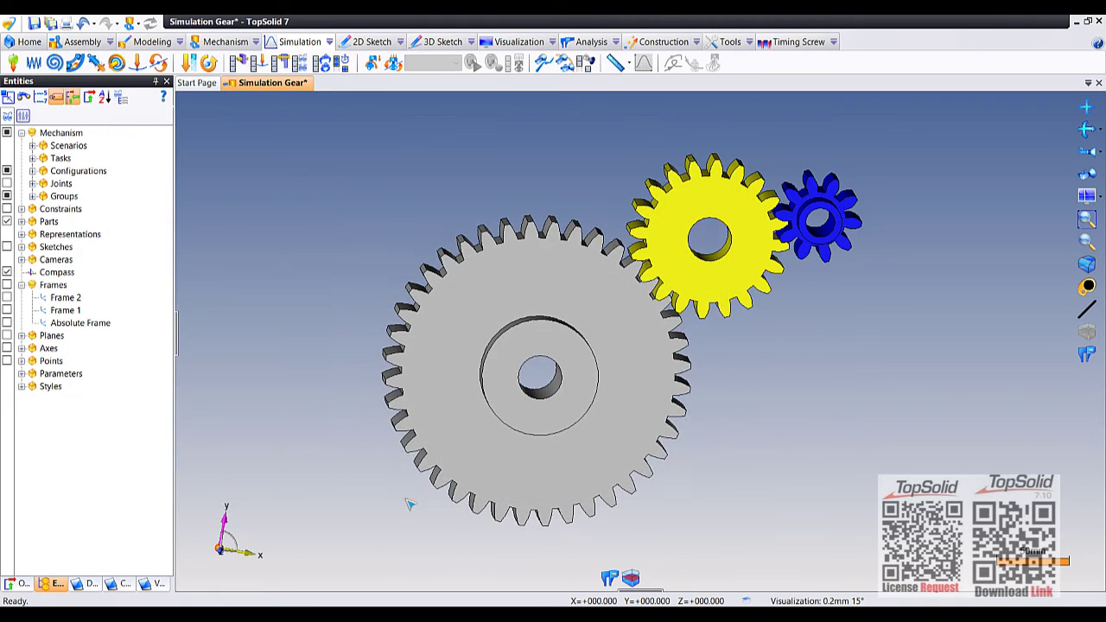
left_click(53, 145)
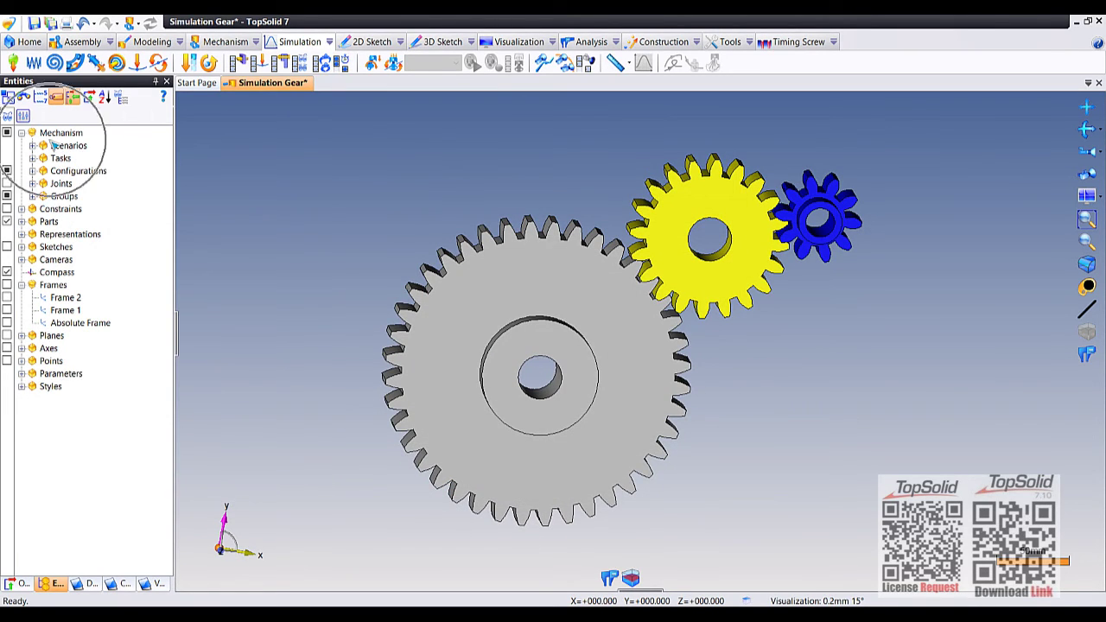
left_click(32, 145)
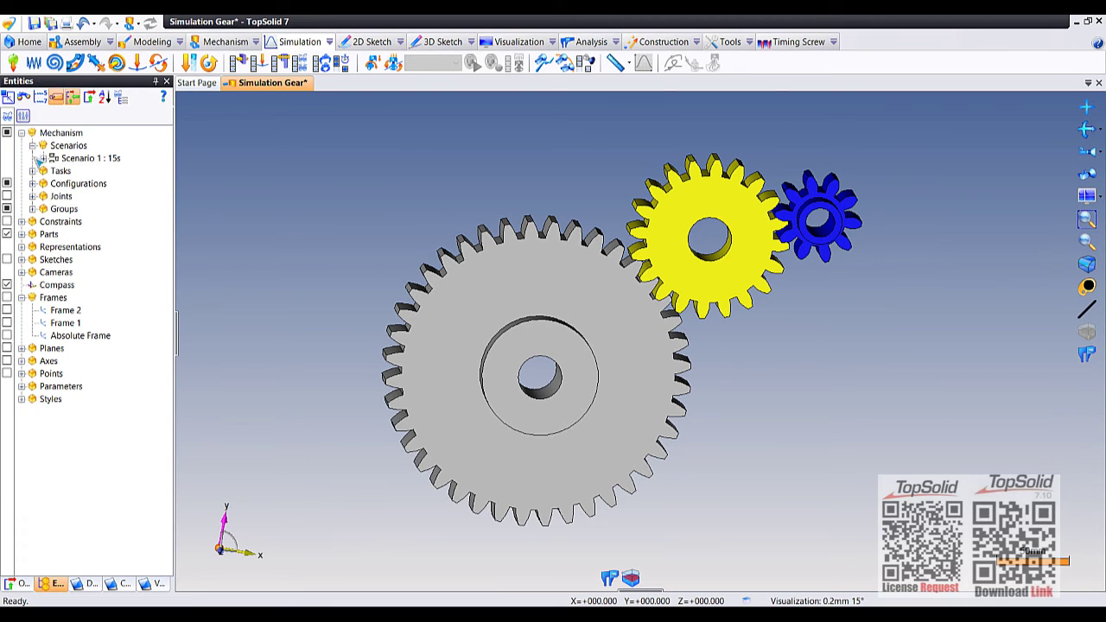
left_click(33, 171)
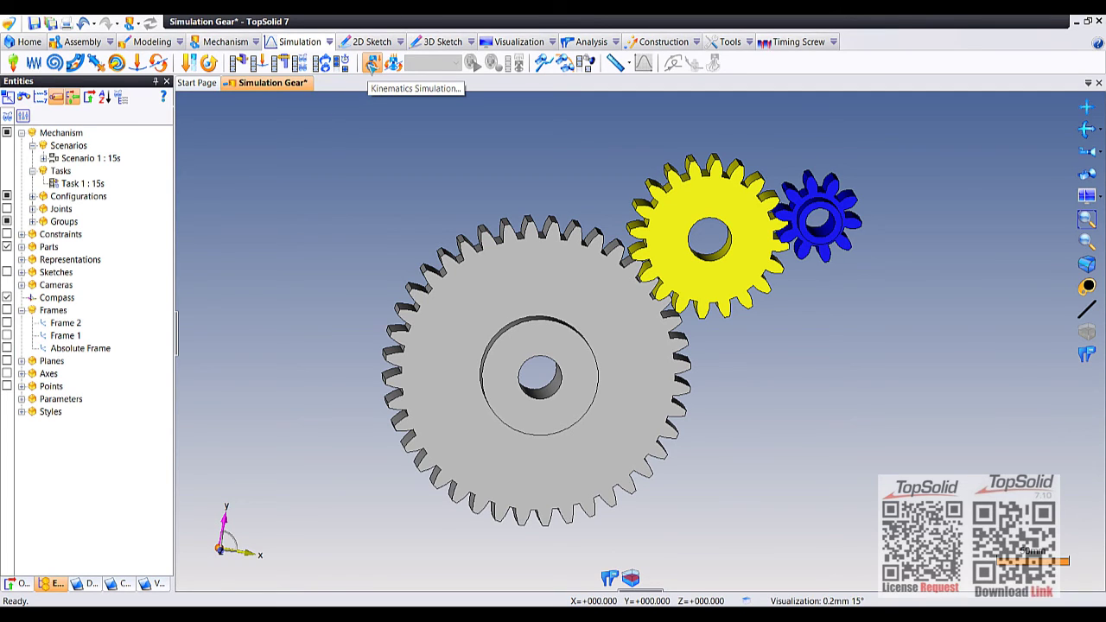
Step: Compute Simulation 1 from Configuration 1 and Scenario 1 at 100 positions per second, and show it in the tree
left_click(372, 64)
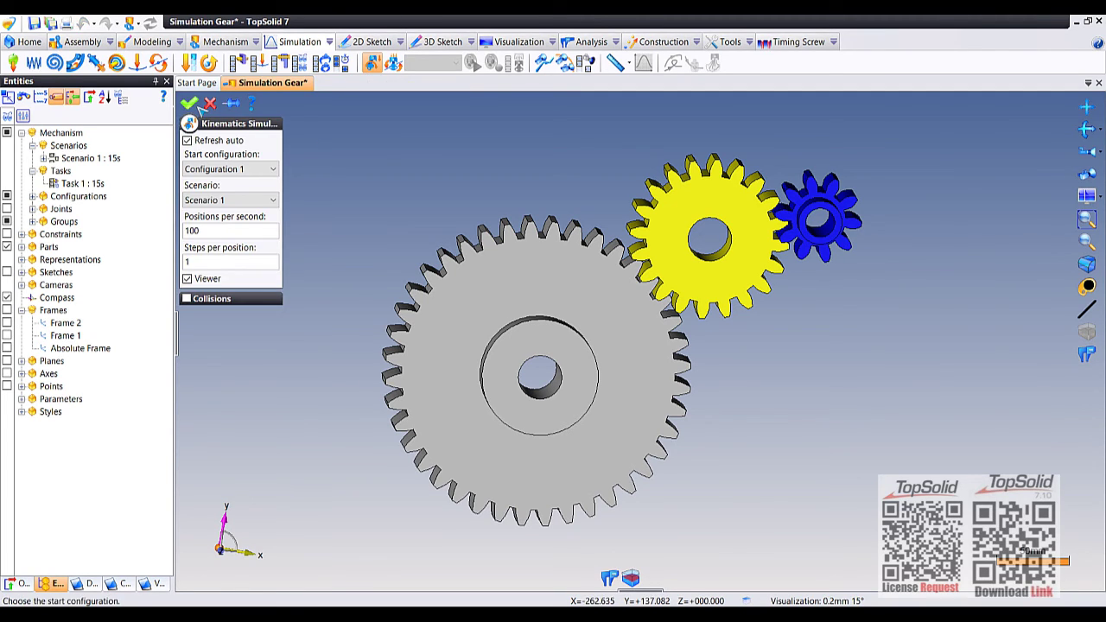
left_click(195, 105)
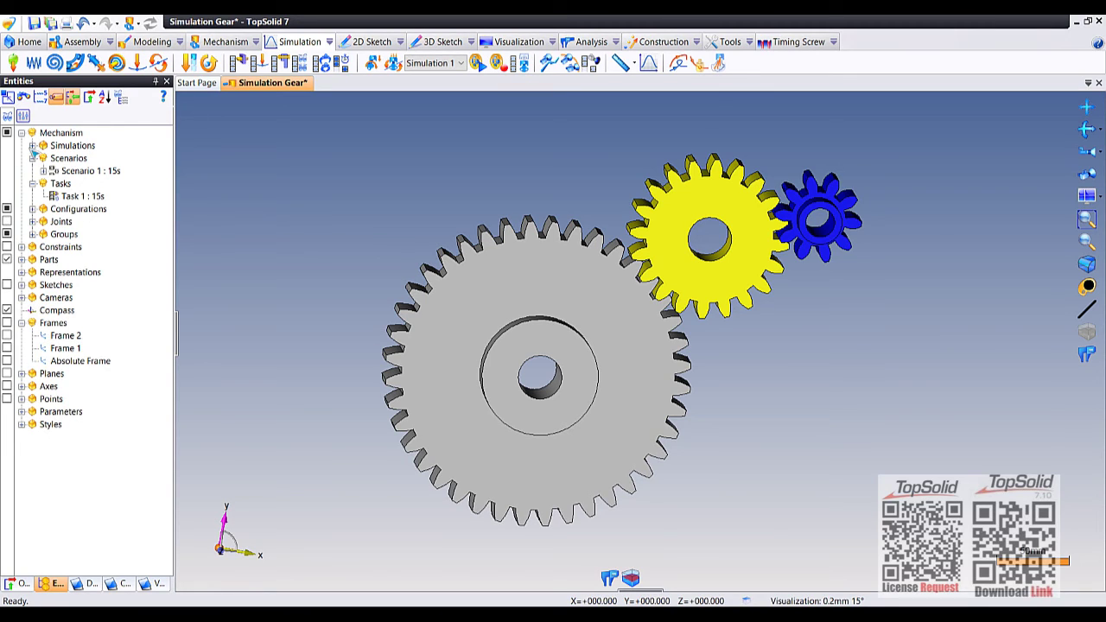
left_click(33, 146)
left_click(76, 158)
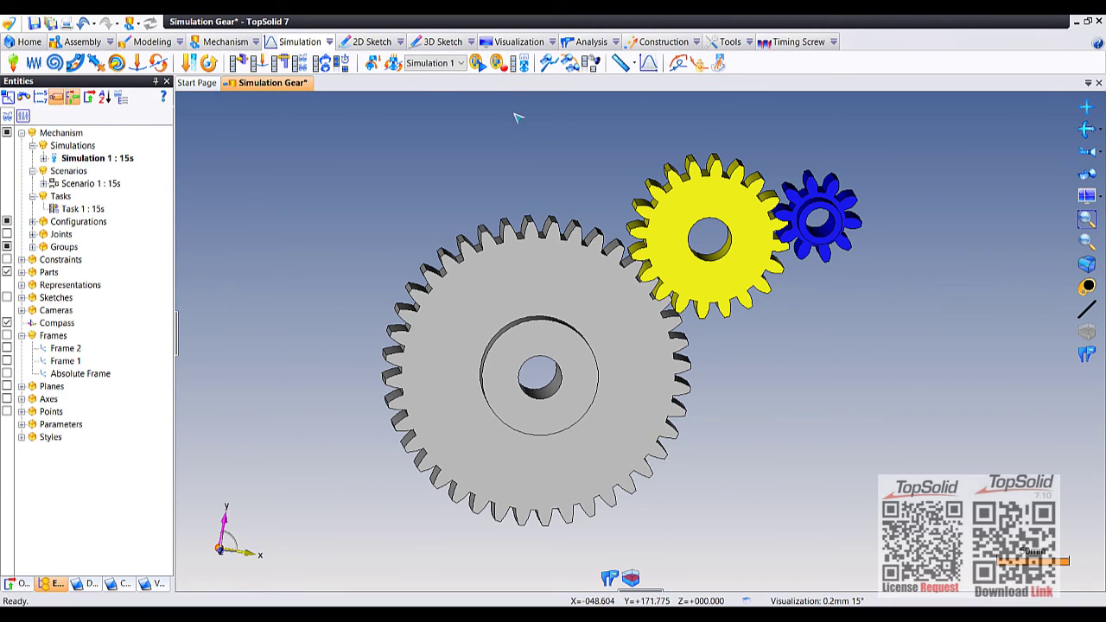
Step: Play Simulation 1 and zoom and orbit to watch the grey, yellow and blue gears turn together
left_click(477, 65)
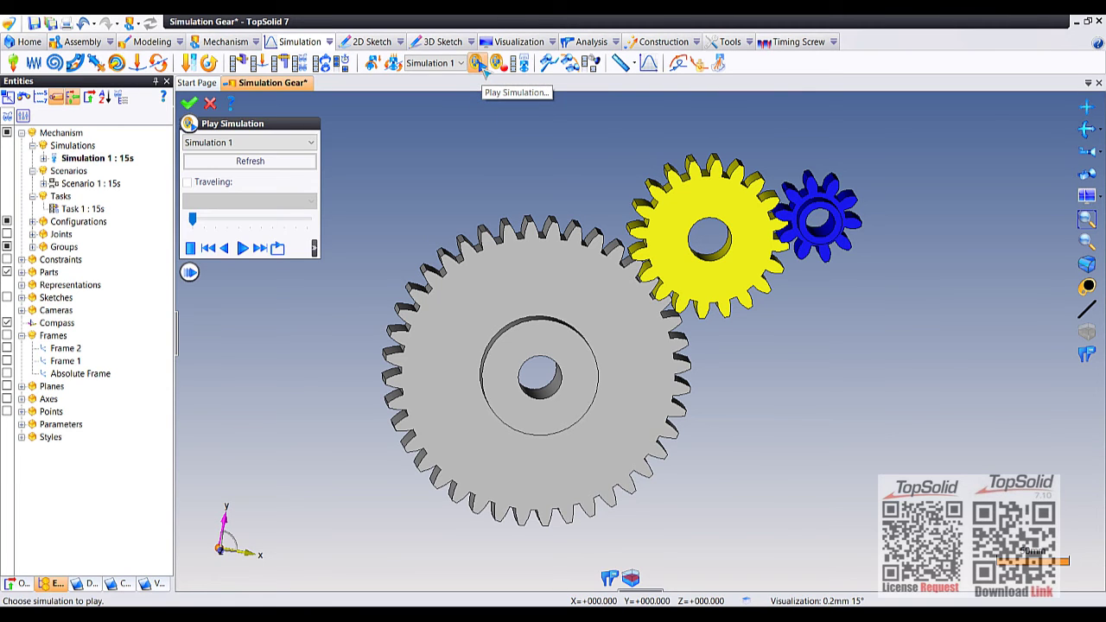
left_click(277, 248)
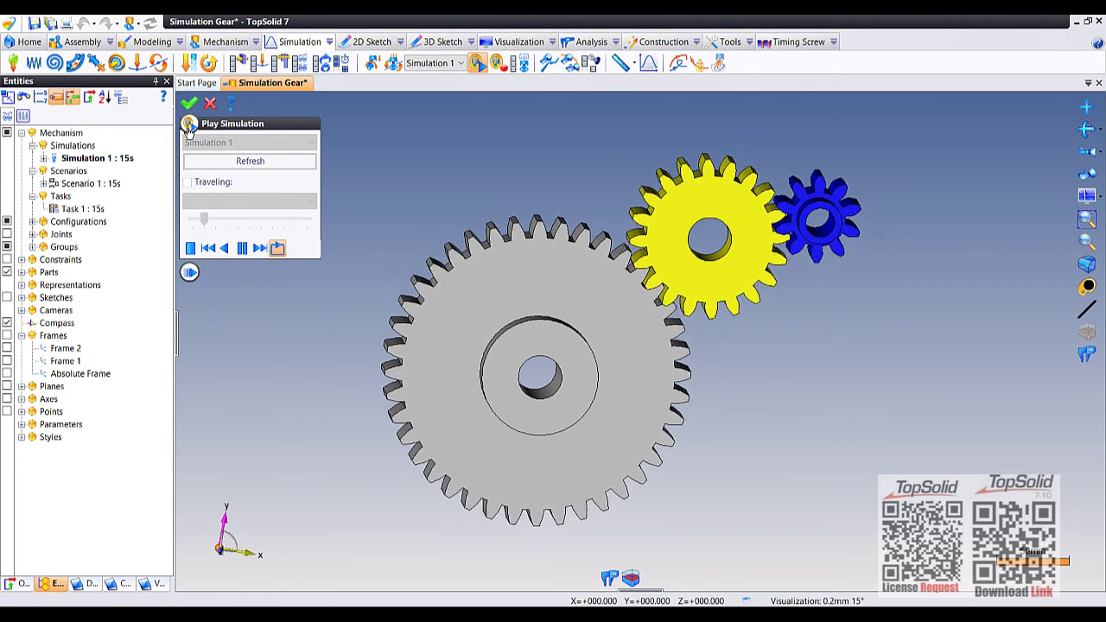
scroll(654, 276, "up", 2)
key("ctrl+f")
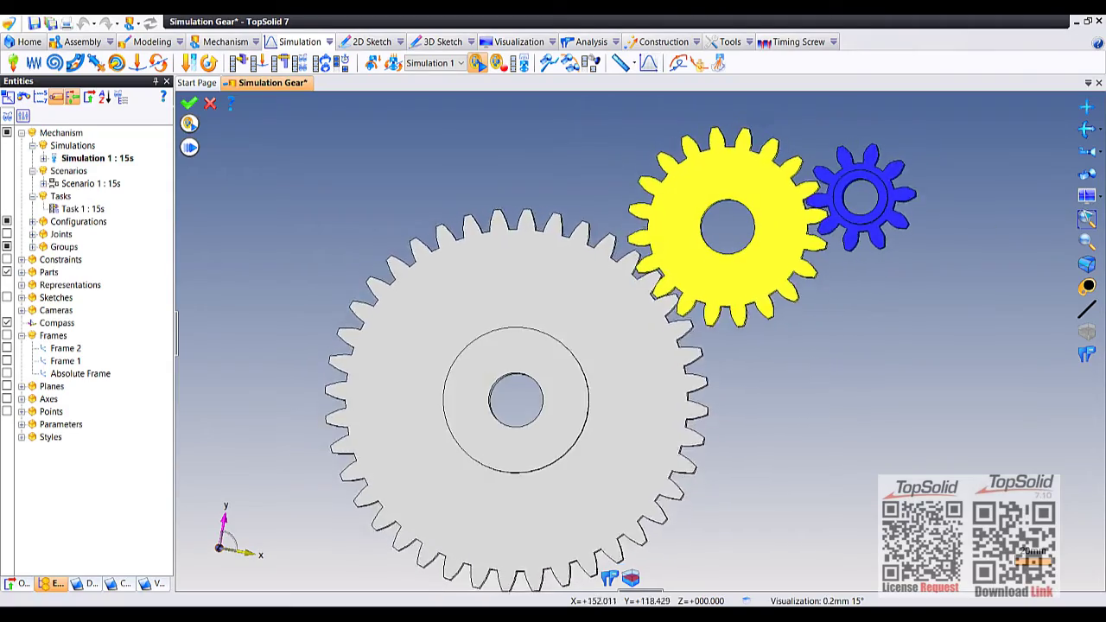
scroll(753, 181, "up", 3)
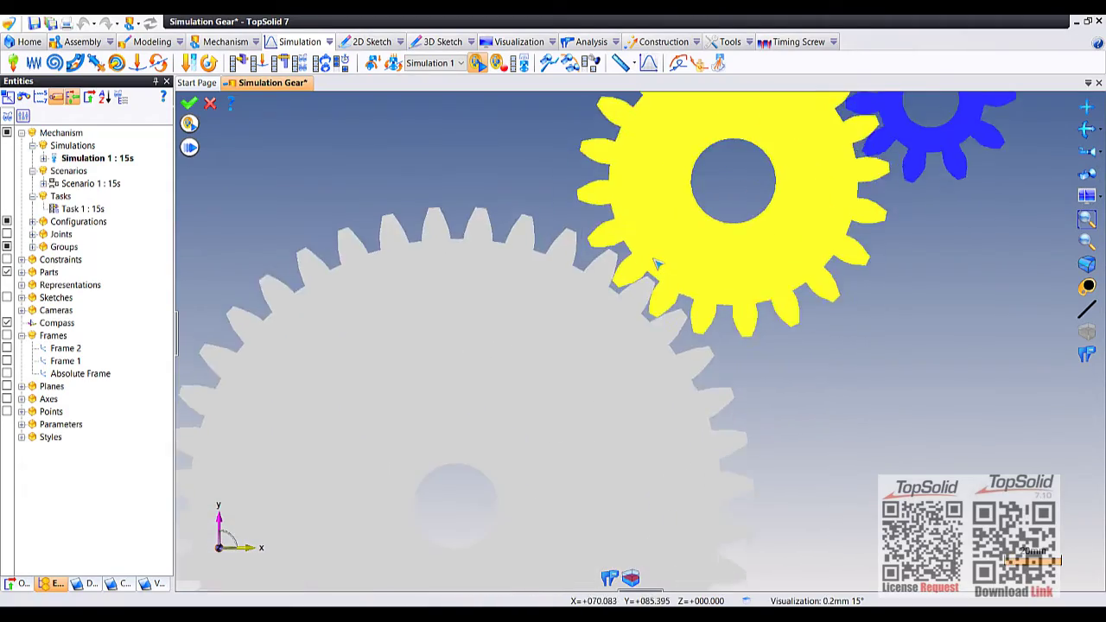
scroll(753, 181, "down", 3)
scroll(753, 181, "up", 2)
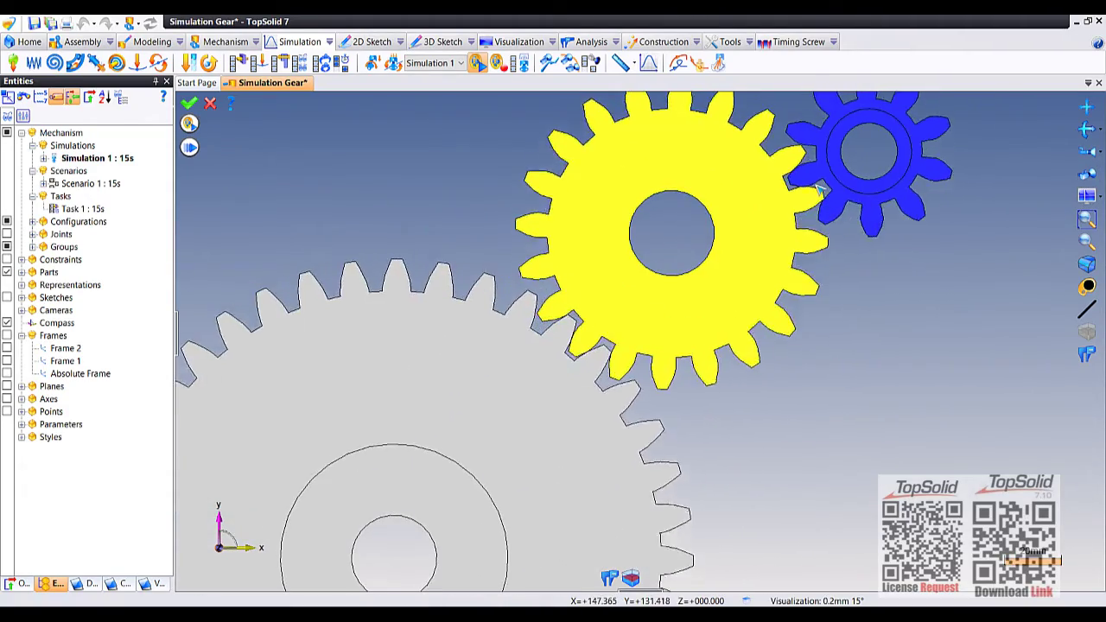
scroll(821, 190, "down", 1)
scroll(741, 211, "down", 1)
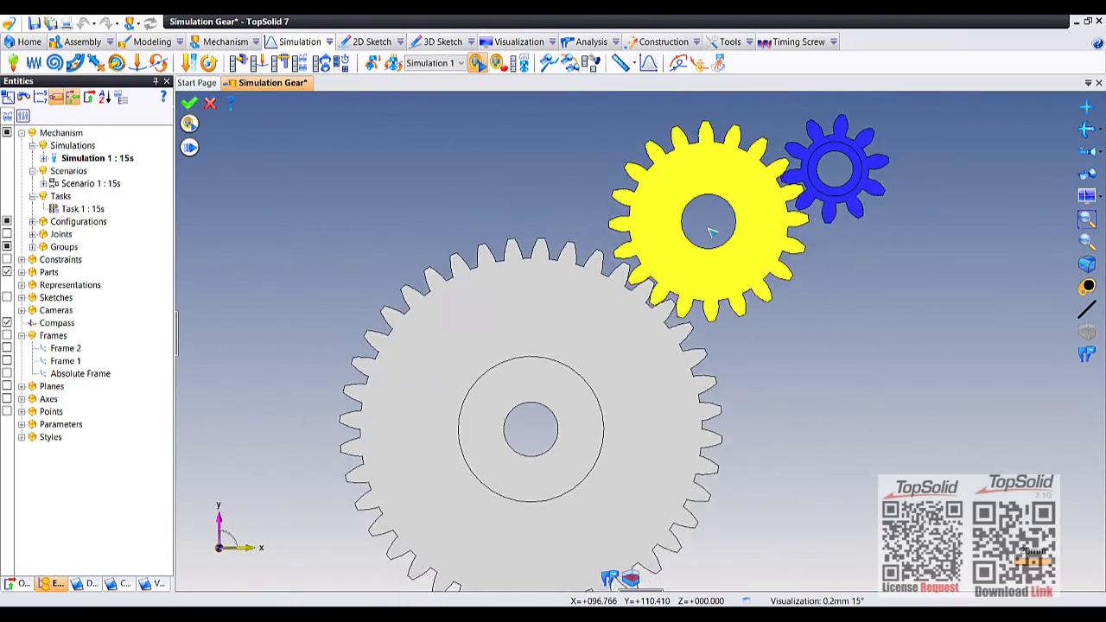
mouse_move(710, 232)
middle_mouse_down()
mouse_move(750, 250)
mouse_move(661, 258)
mouse_move(672, 177)
mouse_move(700, 227)
middle_mouse_up()
scroll(734, 251, "up", 2)
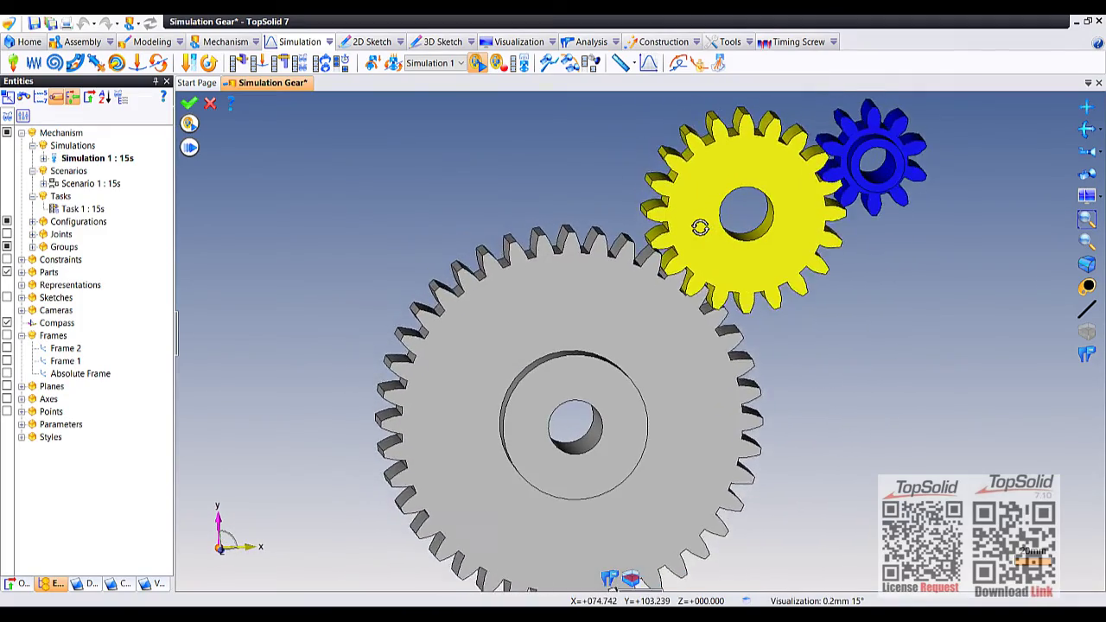